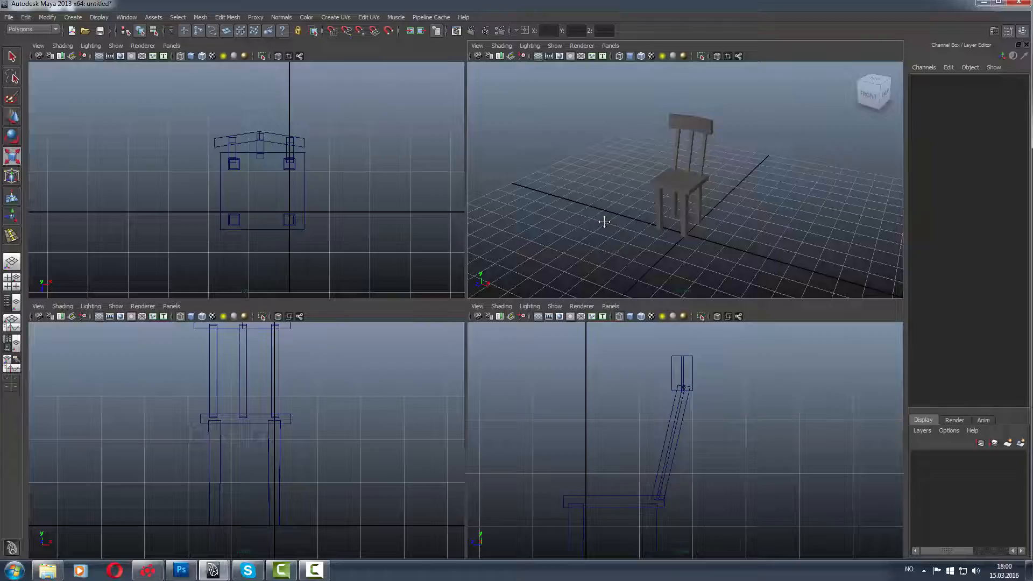
- Examine the chair model's legs, seat, back slats and curved headrest from several angles
left_click_drag(604, 221, 580, 222, "alt")
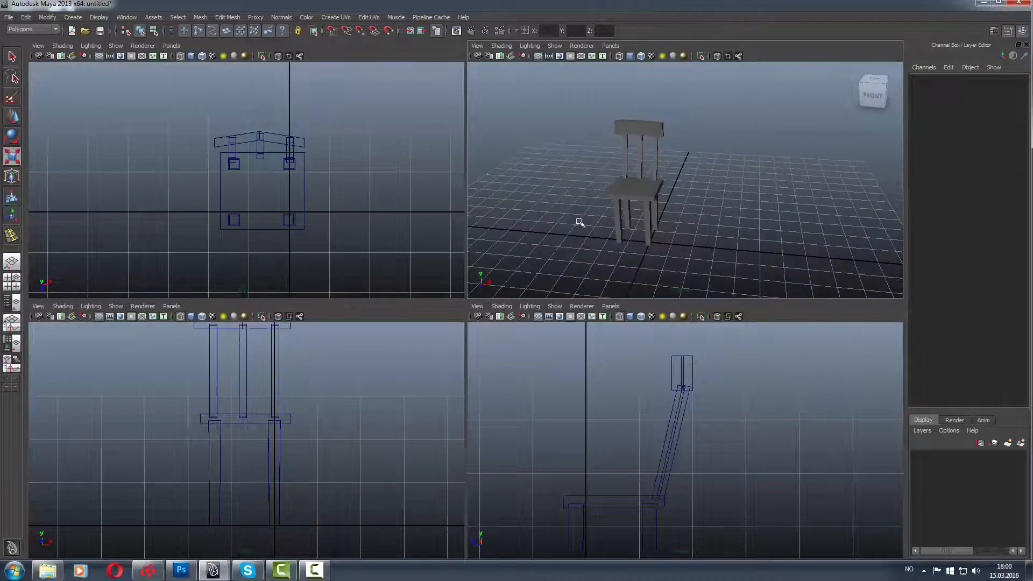
middle_click_drag(580, 222, 615, 196, "alt")
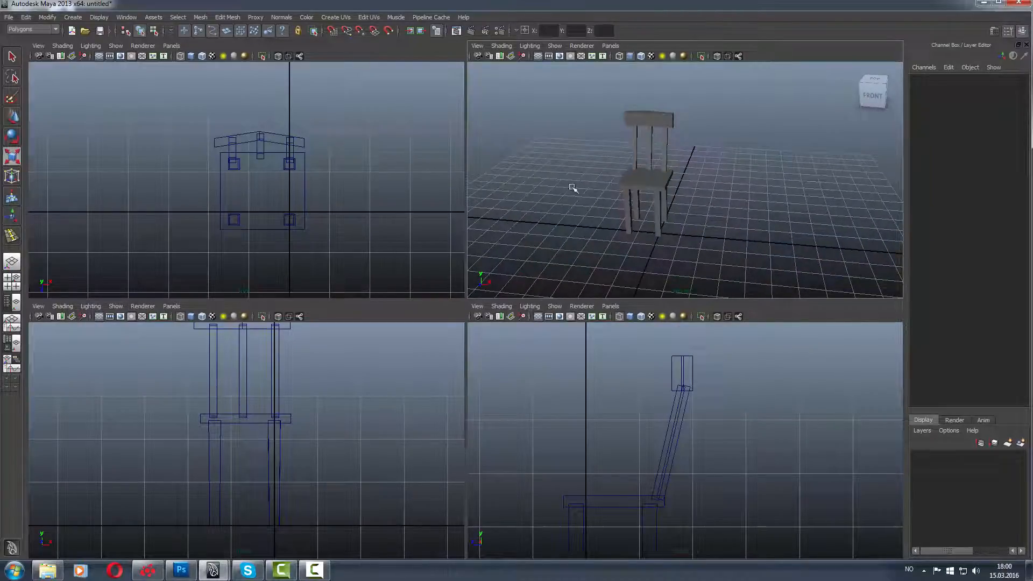
left_click_drag(673, 251, 735, 212, "alt")
left_click_drag(645, 220, 651, 205, "alt")
left_click(651, 205)
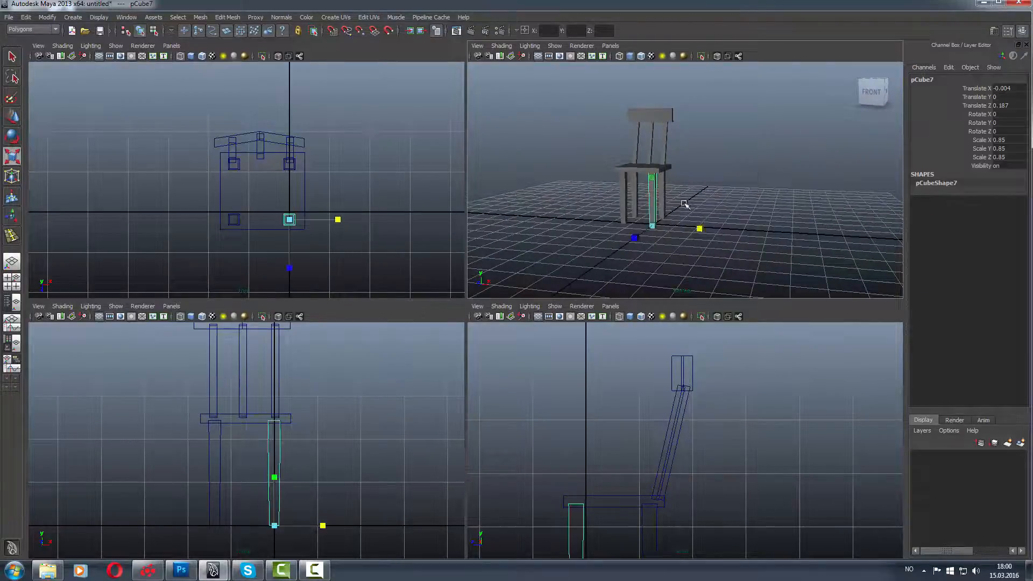
left_click_drag(714, 208, 665, 226, "alt")
right_click_drag(704, 225, 754, 234, "alt")
middle_click_drag(706, 226, 776, 259, "alt")
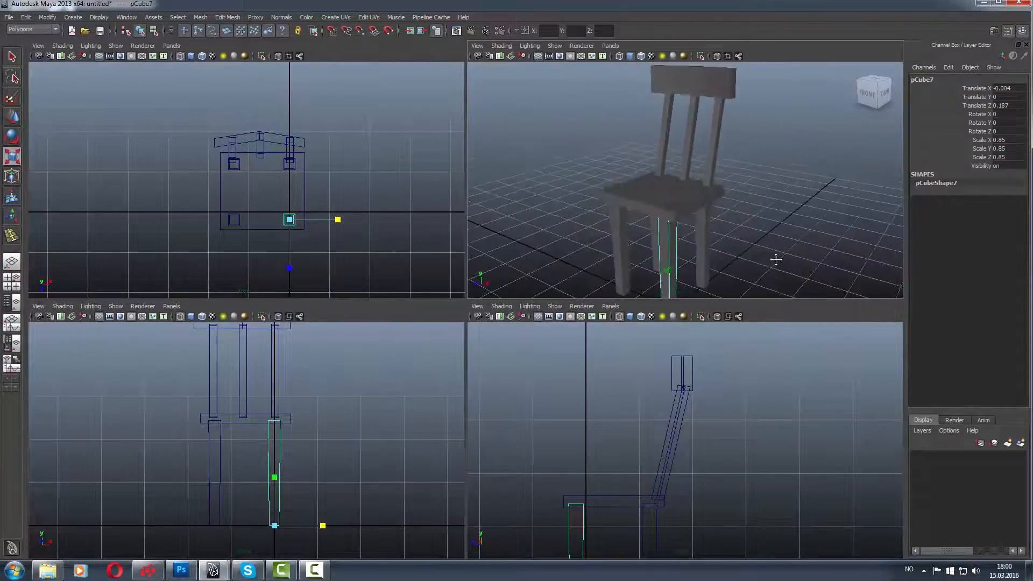
left_click(681, 199)
left_click(714, 165)
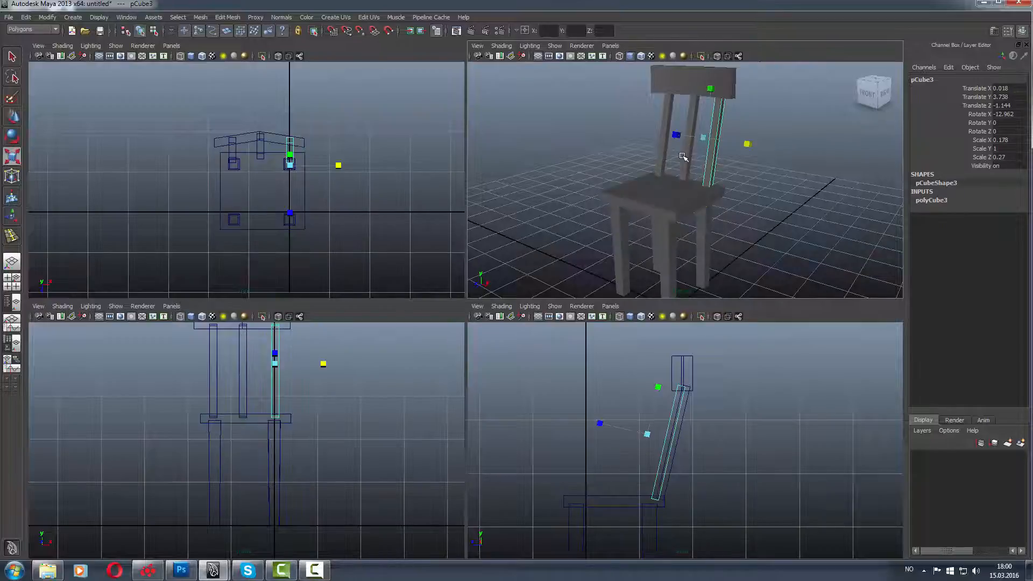
left_click(687, 156)
left_click(667, 156)
left_click(733, 165)
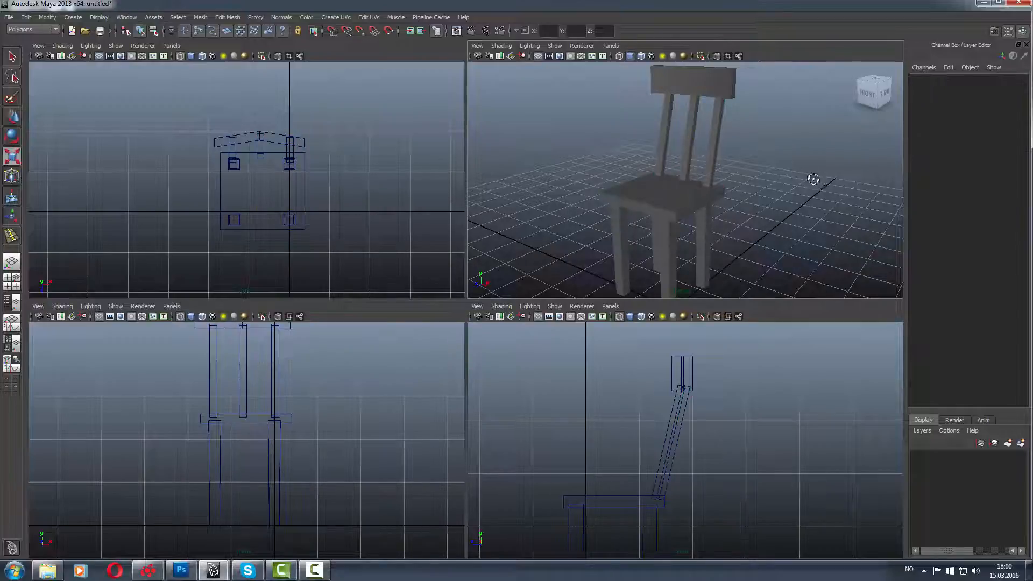
left_click_drag(812, 179, 764, 222, "alt")
left_click(698, 188)
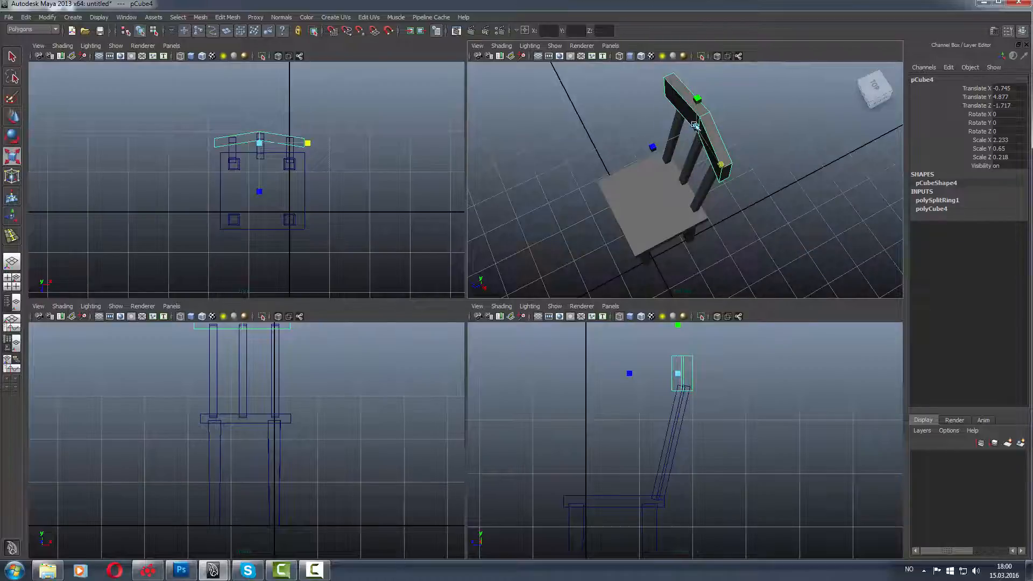
left_click_drag(608, 240, 608, 193, "alt")
left_click(602, 207)
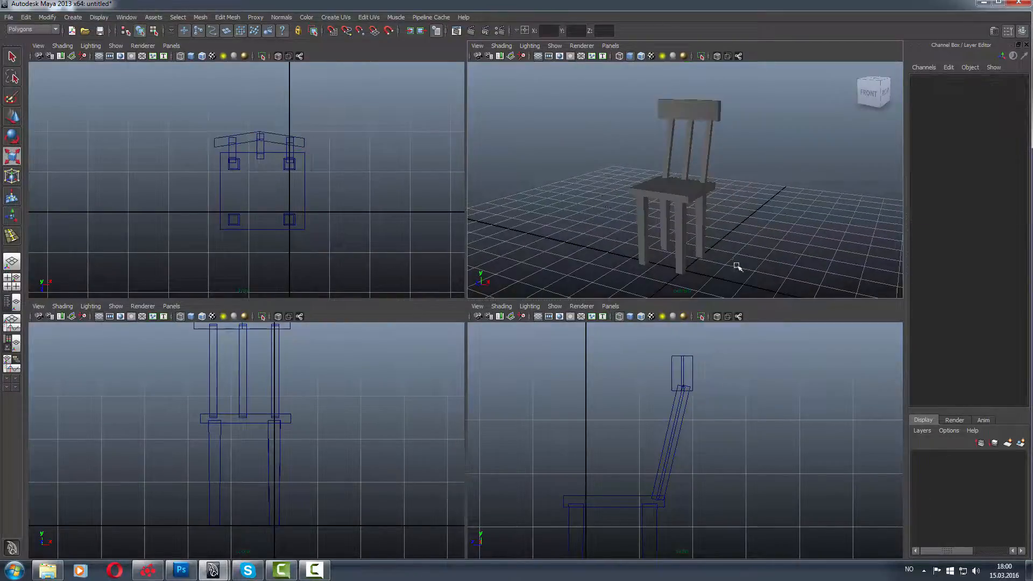
left_click_drag(737, 265, 730, 266, "alt")
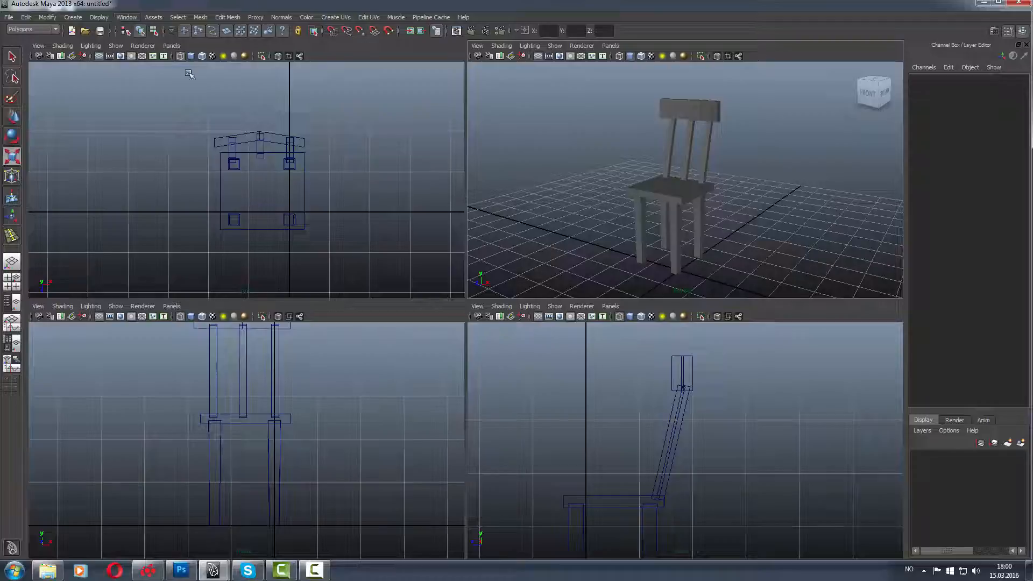
- Replace the top view with the UV Texture Editor
left_click(172, 46)
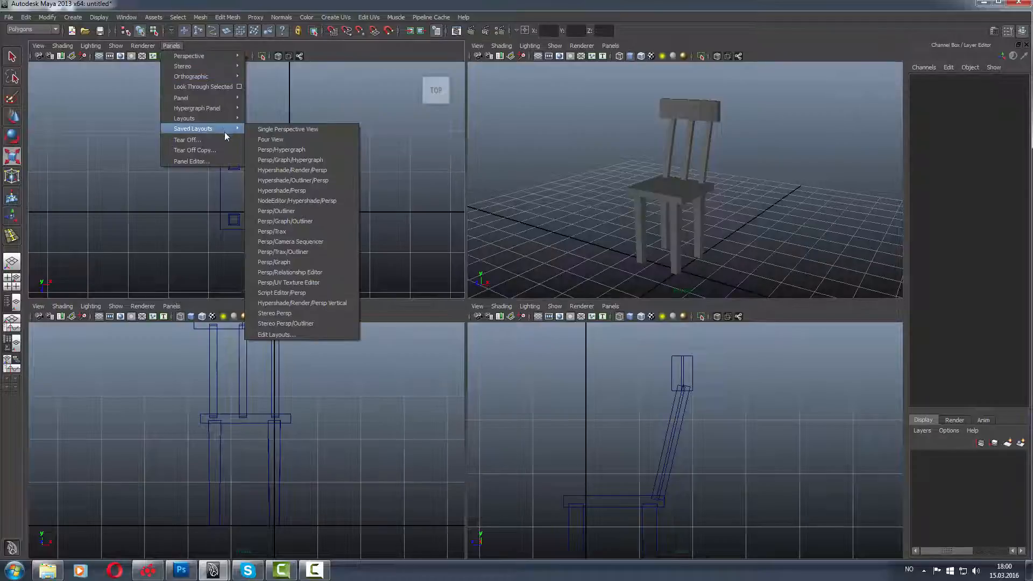
mouse_move(220, 109)
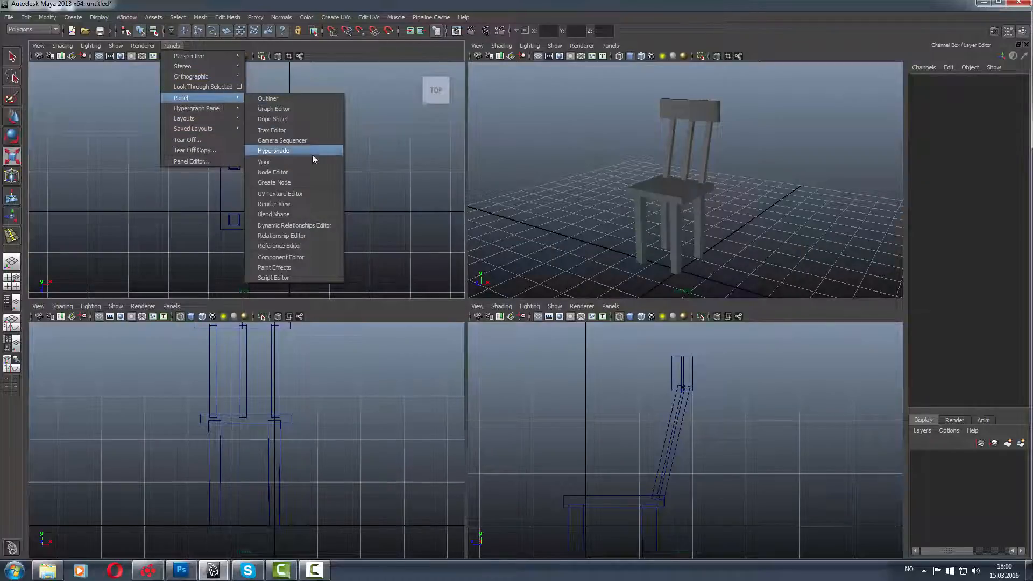
left_click(290, 191)
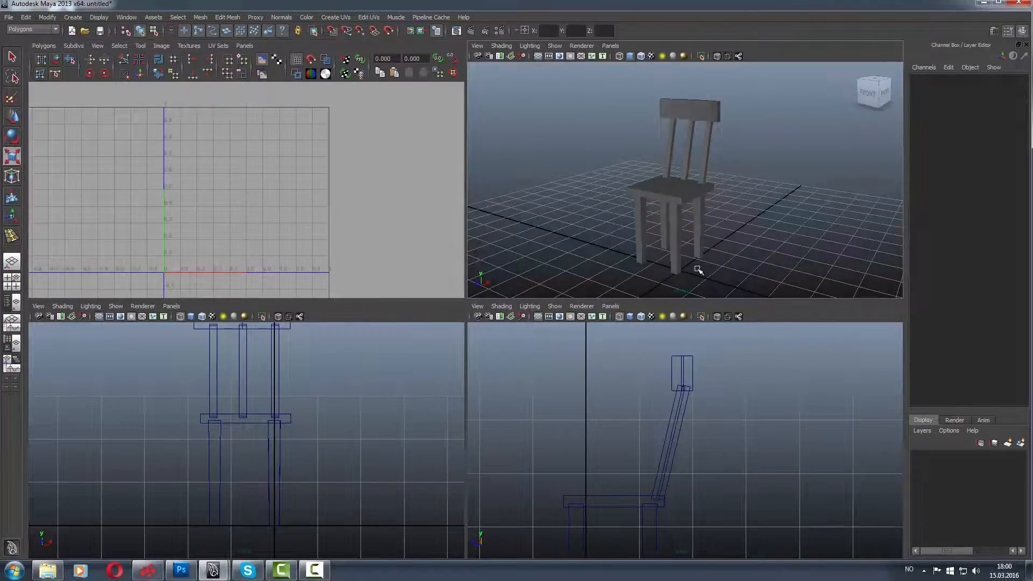
- Select the seat, all four legs, the three back slats and the headrest, and combine them into one mesh
left_click(672, 200)
left_click(678, 226, "shift")
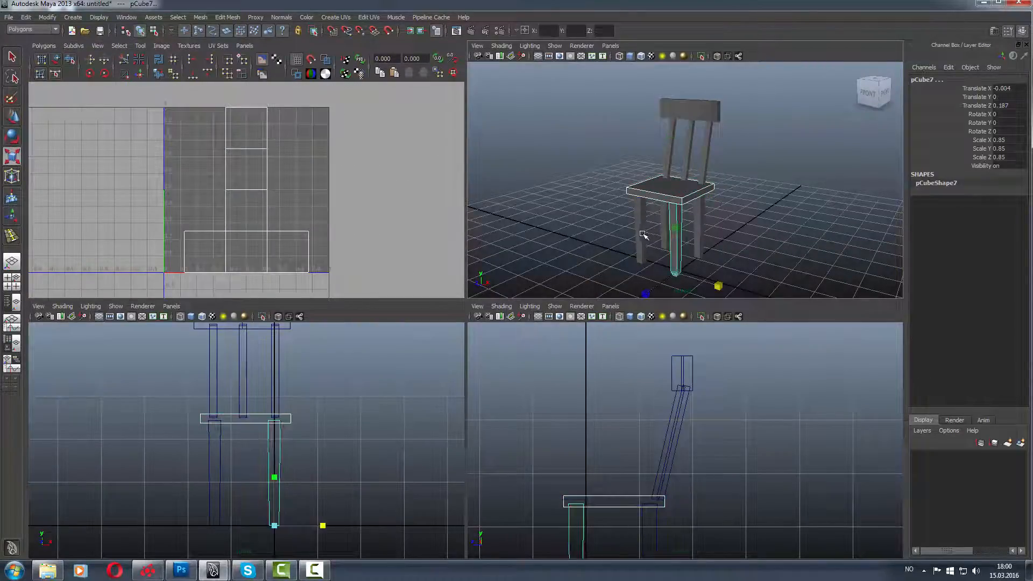
left_click(640, 227, "shift")
left_click(665, 221, "shift")
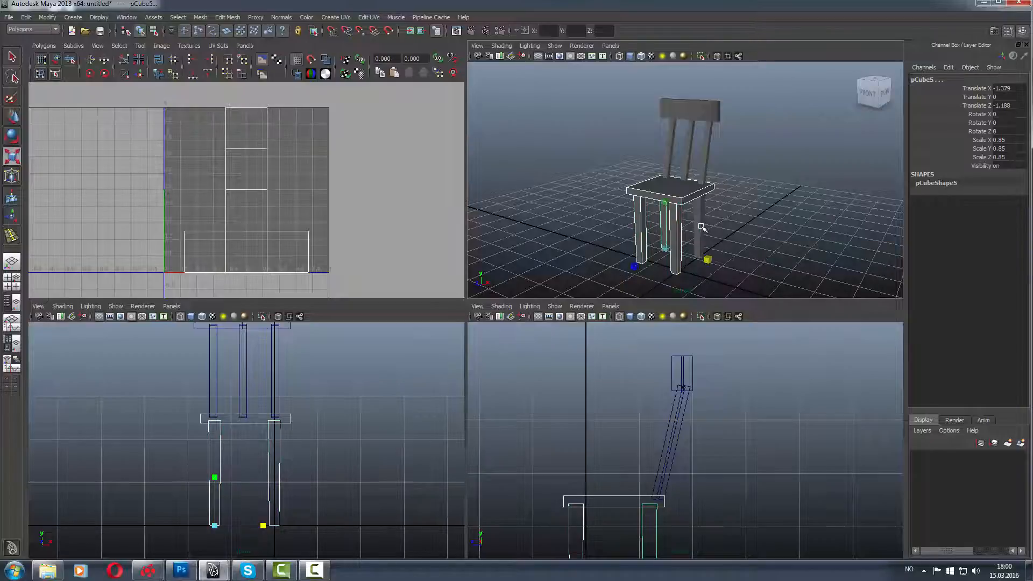
left_click(702, 228)
left_click(693, 154)
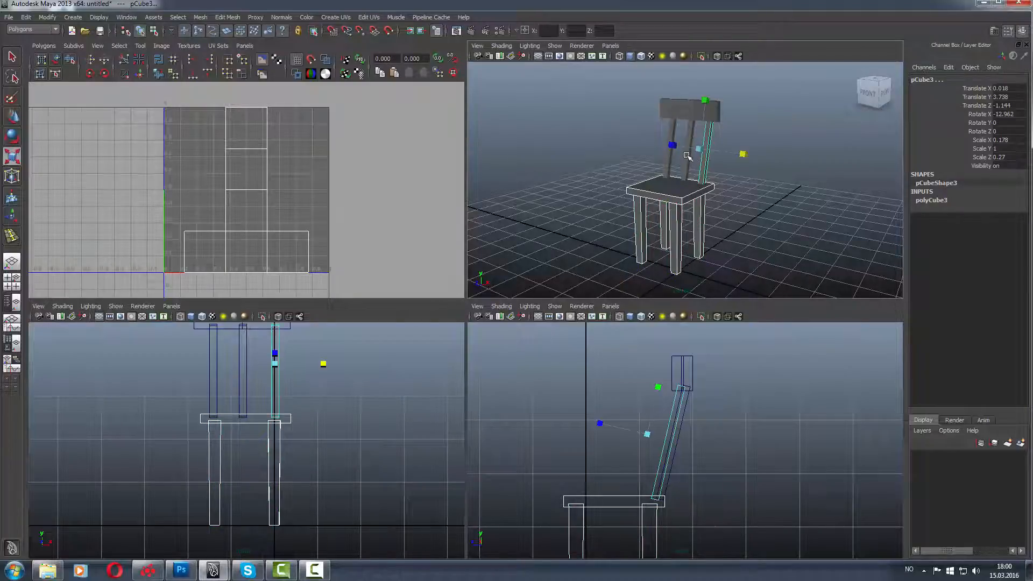
left_click(687, 156)
left_click(671, 161)
left_click(681, 110)
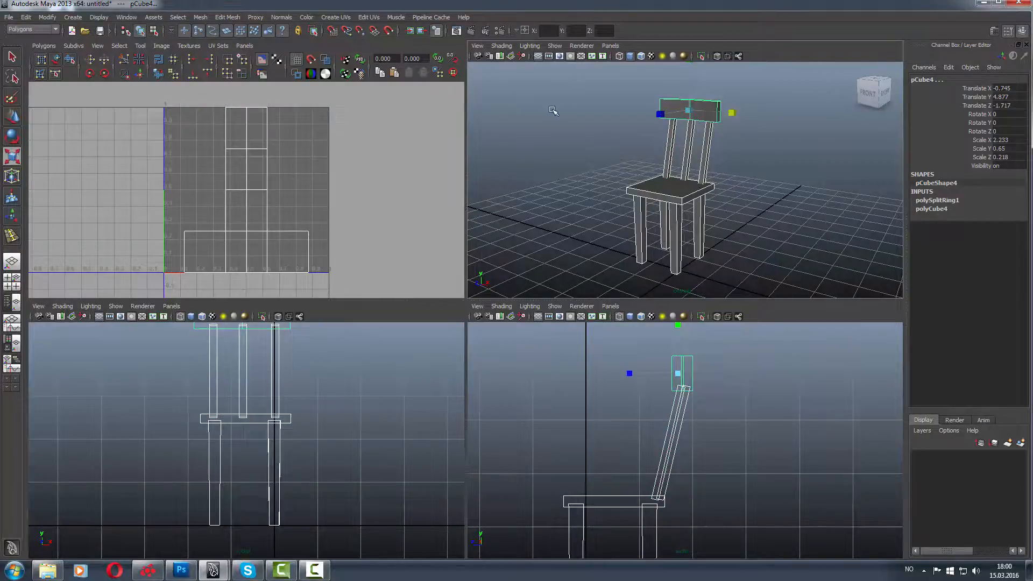
left_click(203, 17)
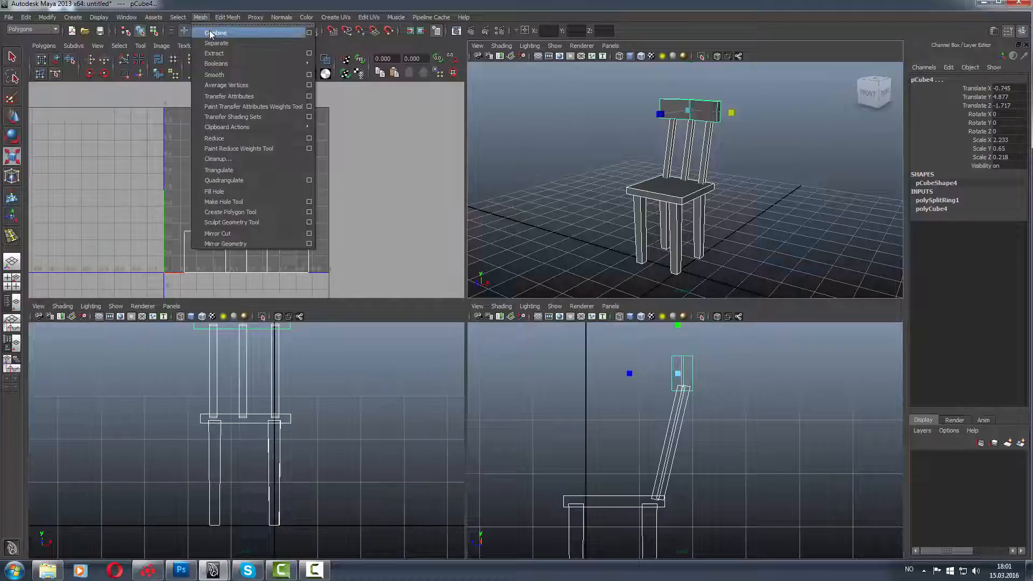
left_click(211, 33)
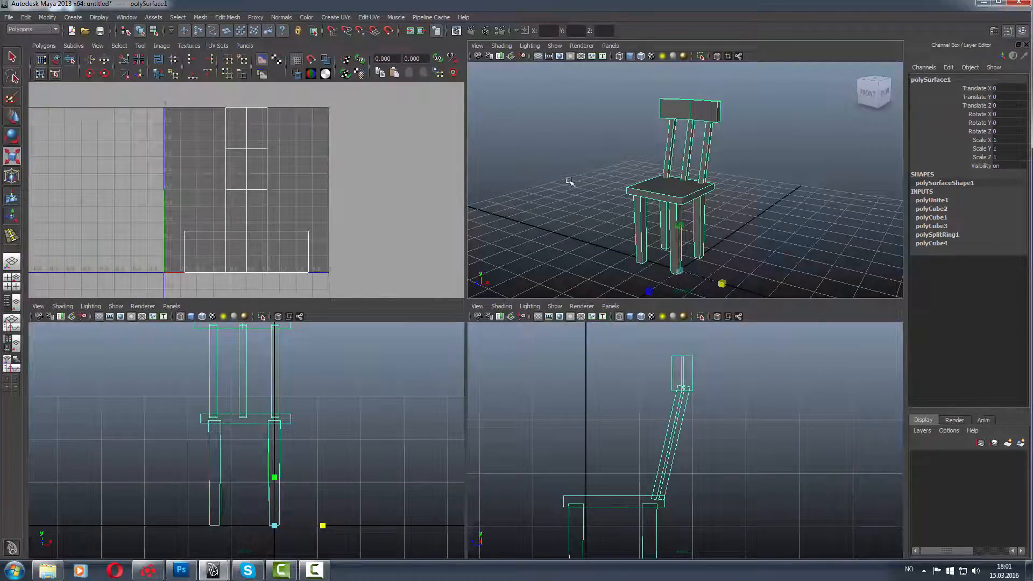
- Apply Automatic Mapping to the combined chair, then return to object mode and reselect the chair
left_click(336, 17)
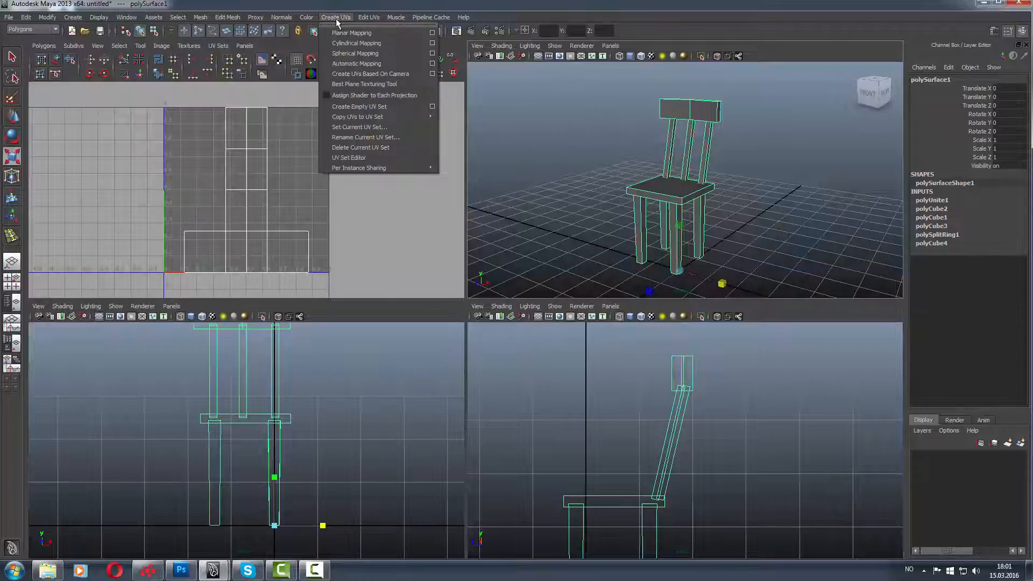
left_click(345, 64)
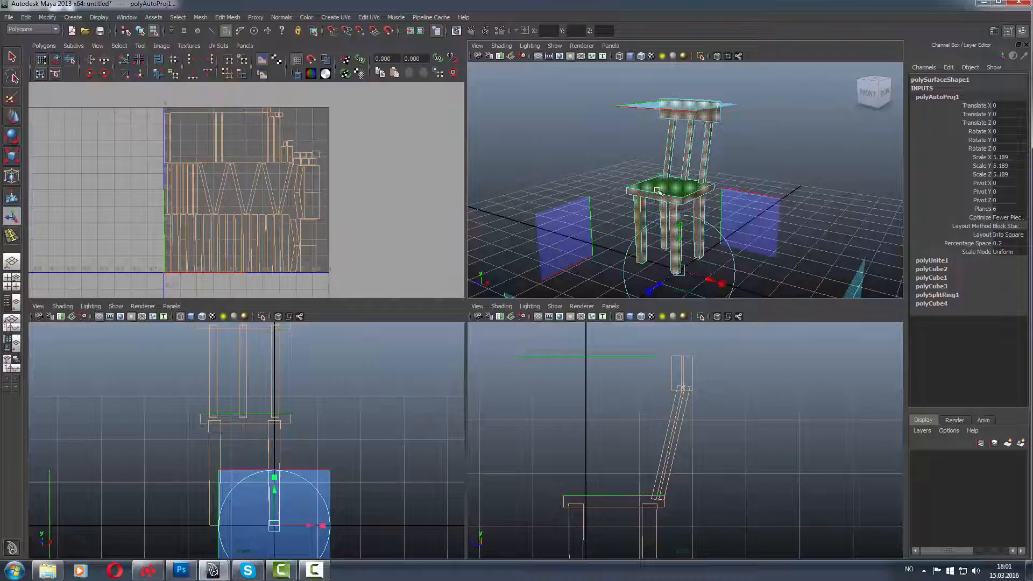
right_click_drag(657, 190, 709, 177)
left_click(783, 190)
left_click(659, 189)
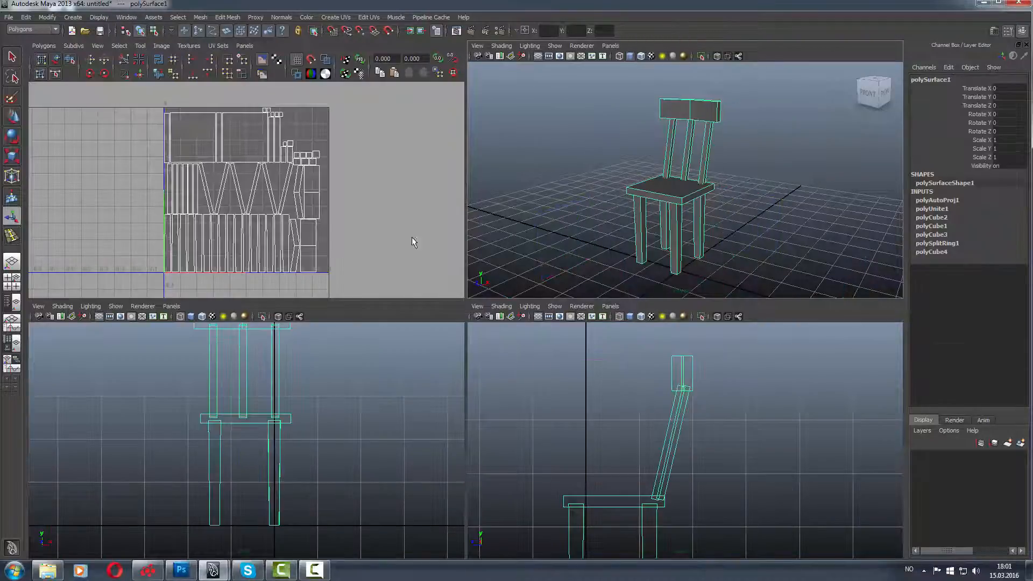
- Switch to UV selection and stack the second leg strip of the UV layout's bottom row onto the first strip
middle_click_drag(290, 222, 302, 193, "alt")
right_click_drag(303, 193, 498, 228, "alt")
middle_click_drag(391, 205, 399, 184, "alt")
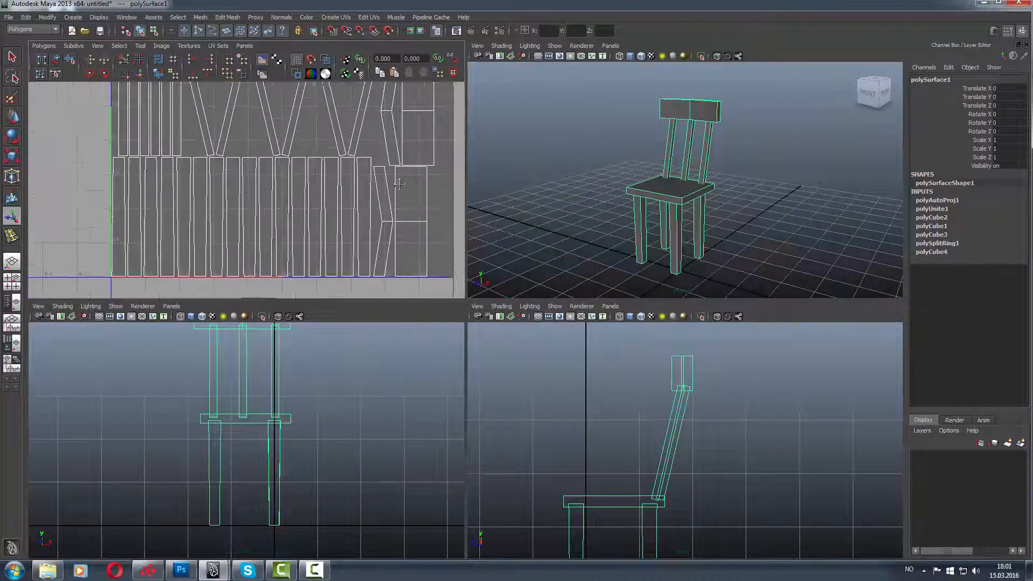
right_click_drag(175, 172, 237, 193, "alt")
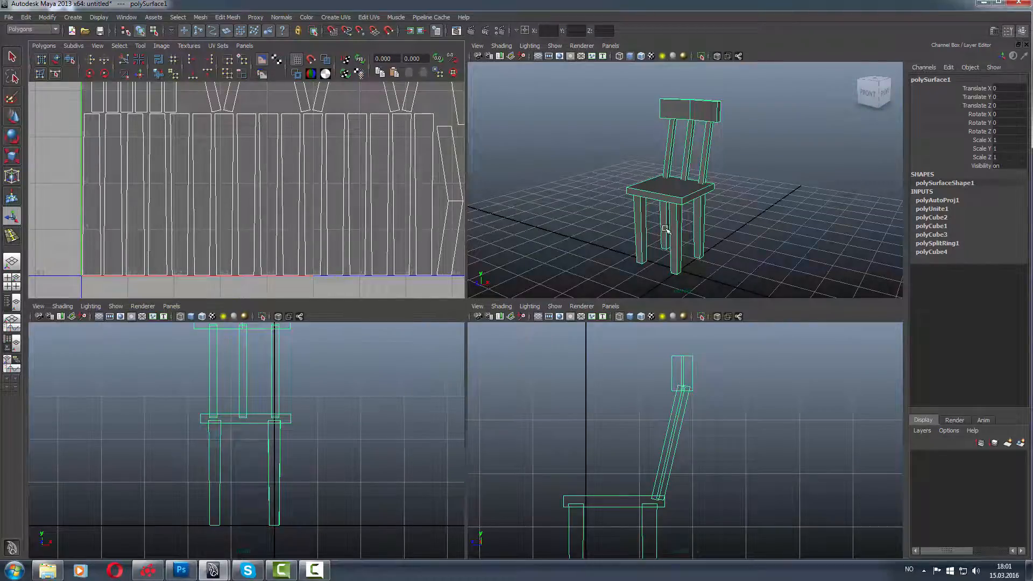
left_click_drag(665, 230, 640, 253, "alt")
right_click_drag(204, 242, 232, 245)
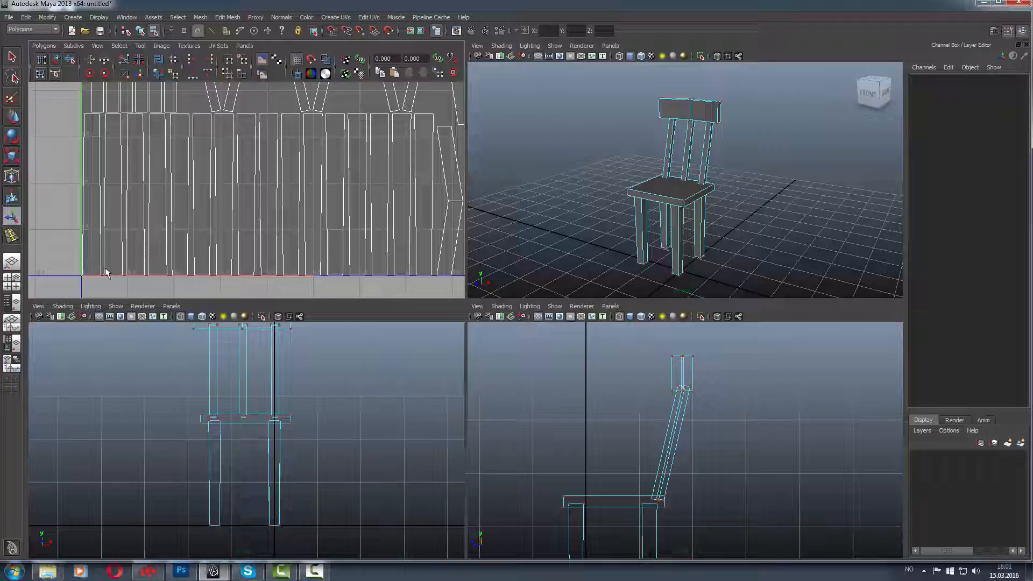
left_click_drag(124, 280, 114, 272)
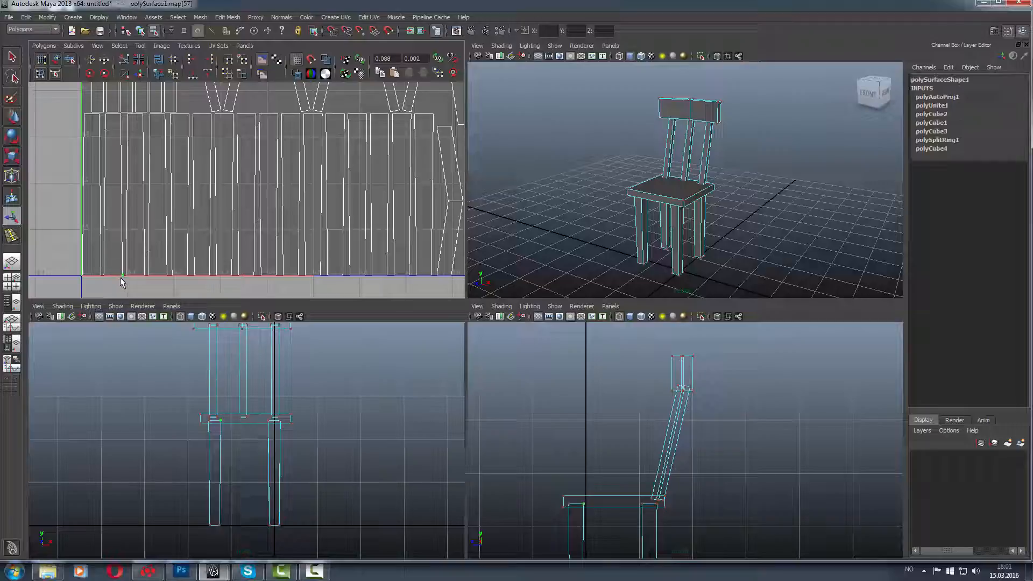
key("w")
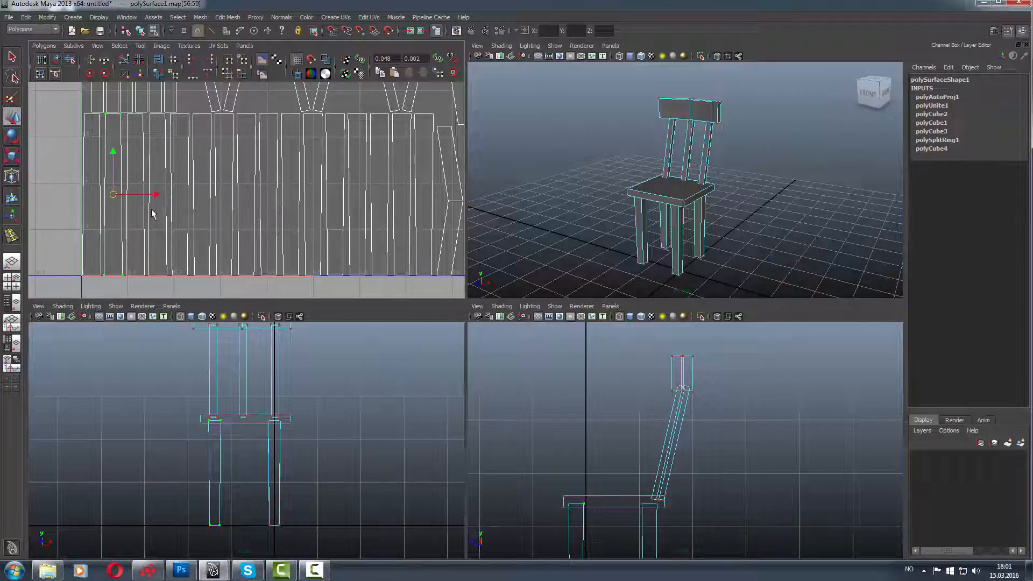
left_click_drag(155, 195, 135, 194)
- Select the third and fourth leg strip UV shells in turn and stack each onto the first strip
left_click_drag(119, 270, 136, 283)
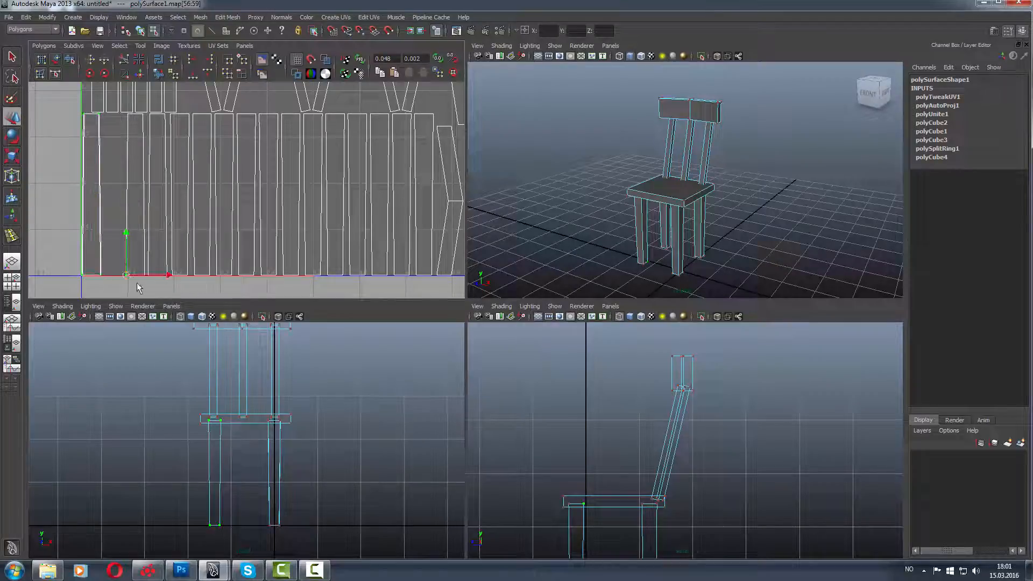
right_click_drag(131, 277, 176, 267, "ctrl")
left_click_drag(183, 198, 134, 192)
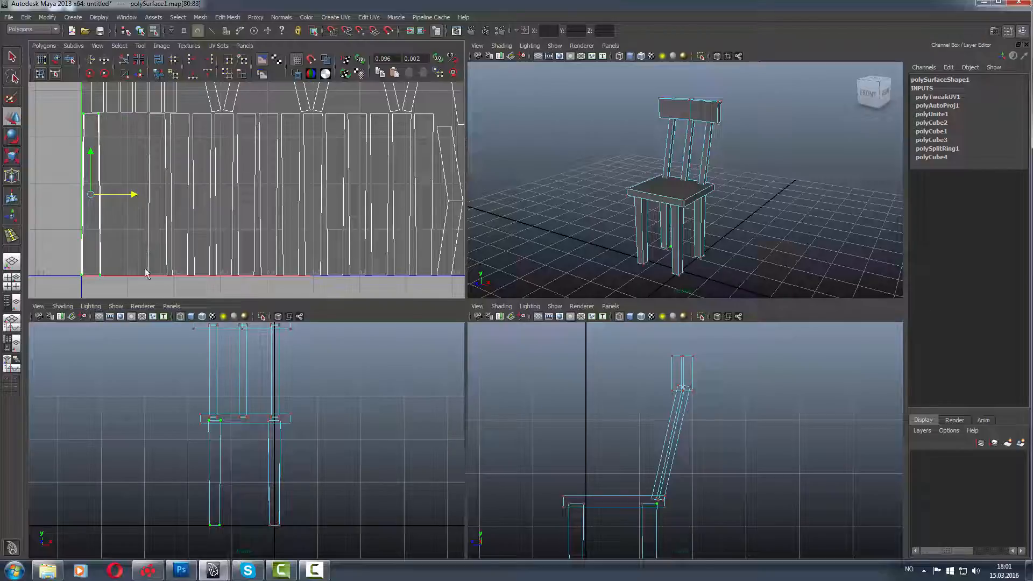
left_click_drag(141, 268, 155, 285)
right_click_drag(150, 281, 191, 271, "ctrl")
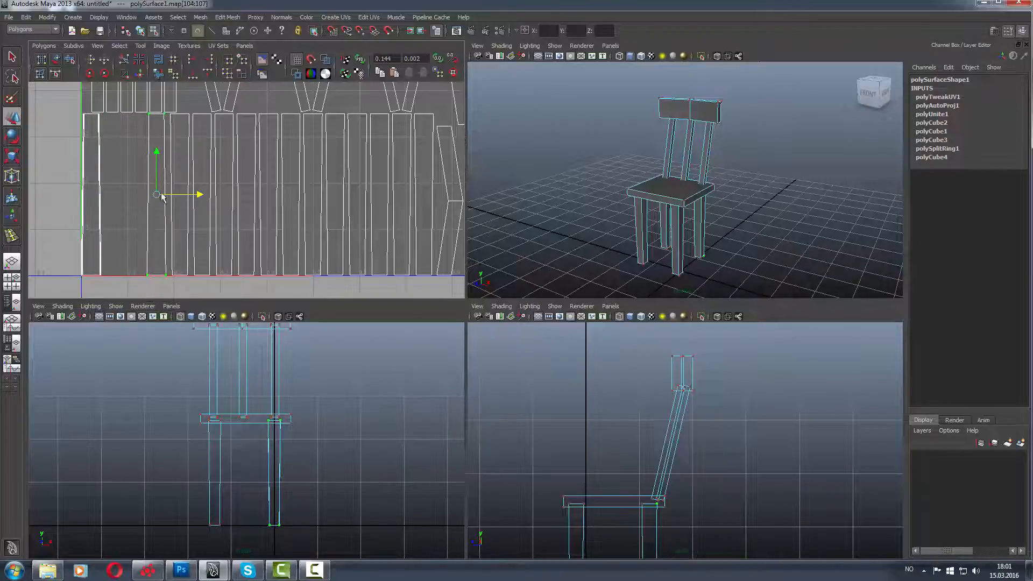
left_click_drag(161, 197, 133, 195)
- Move the fifth and sixth leg strip UV shells horizontally onto the stack at the first strip
left_click_drag(182, 281, 183, 282)
right_click_drag(179, 279, 191, 263, "ctrl")
left_click_drag(220, 199, 133, 198)
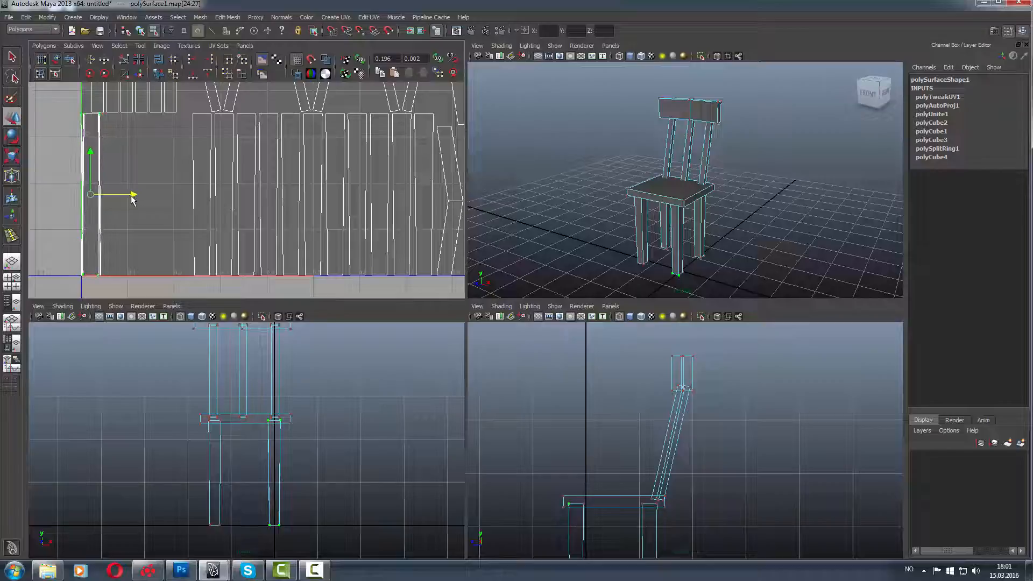
left_click_drag(196, 289, 185, 278)
right_click_drag(184, 277, 192, 263, "ctrl")
left_click_drag(237, 195, 134, 198)
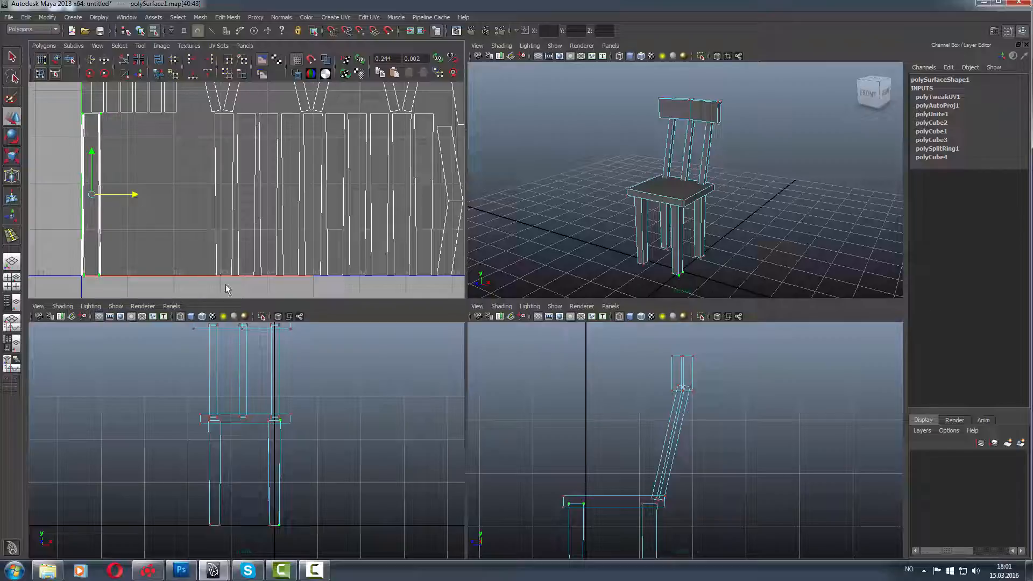
- Overlay the seventh and eighth leg strip UV shells on the stacked strips at the row's start
left_click_drag(226, 285, 224, 284)
right_click_drag(223, 284, 237, 275, "ctrl")
left_click_drag(268, 194, 134, 194)
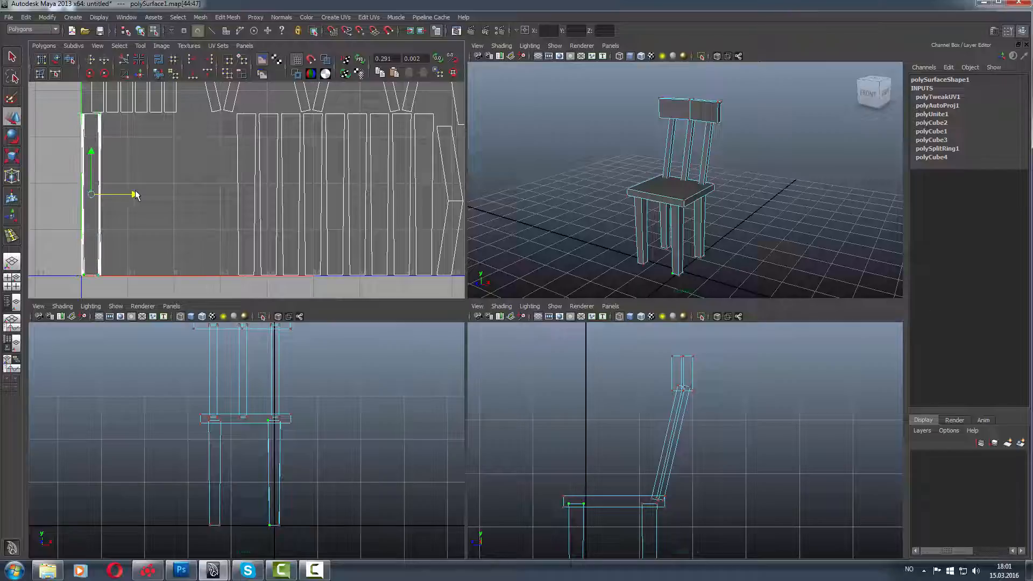
left_click_drag(232, 268, 241, 281)
right_click_drag(241, 281, 267, 266, "ctrl")
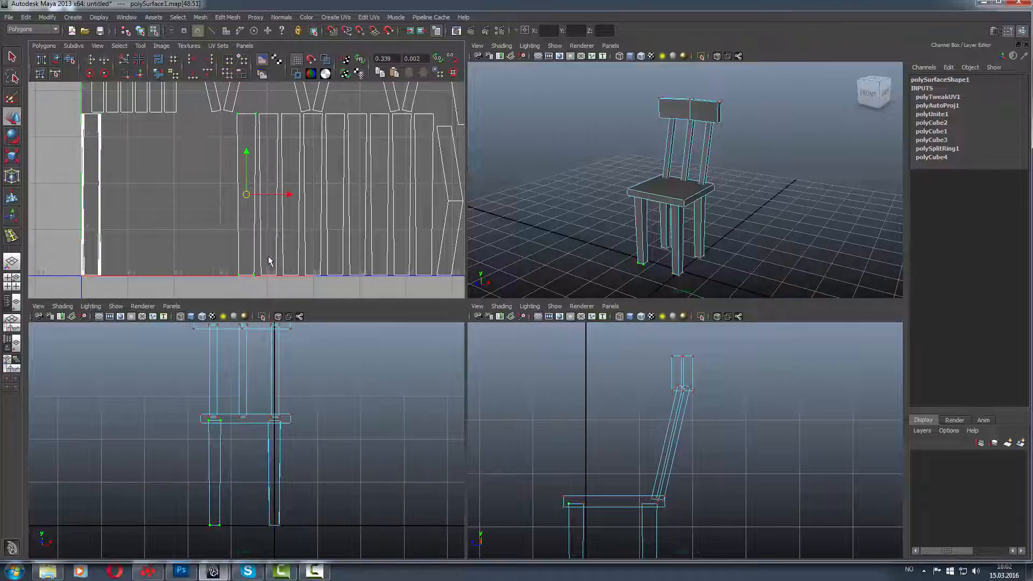
left_click_drag(285, 198, 129, 198)
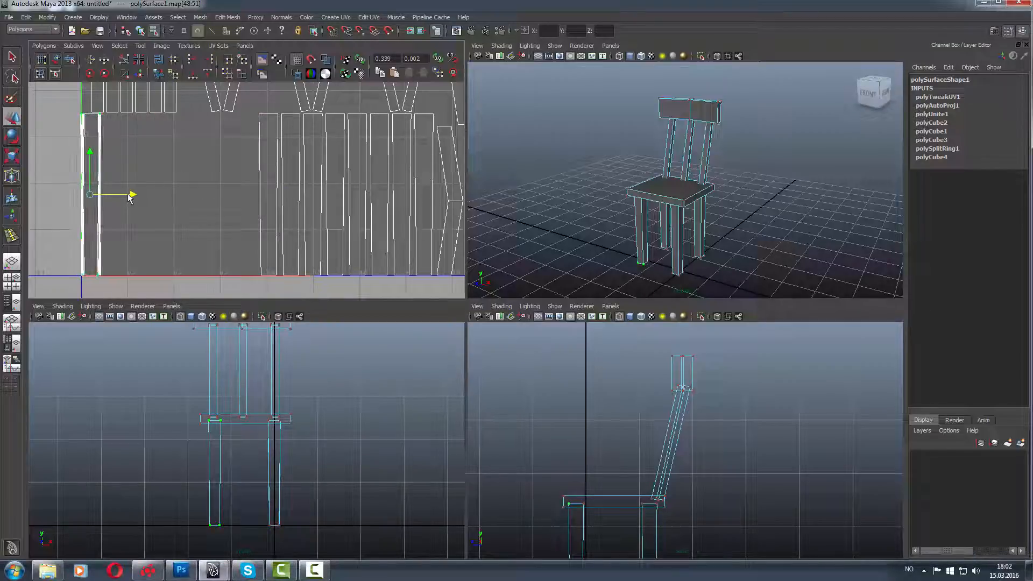
- Select the ninth and tenth leg strip UV shells in turn and stack each onto the first strip
left_click_drag(270, 290, 268, 286)
right_click_drag(267, 286, 296, 272, "ctrl")
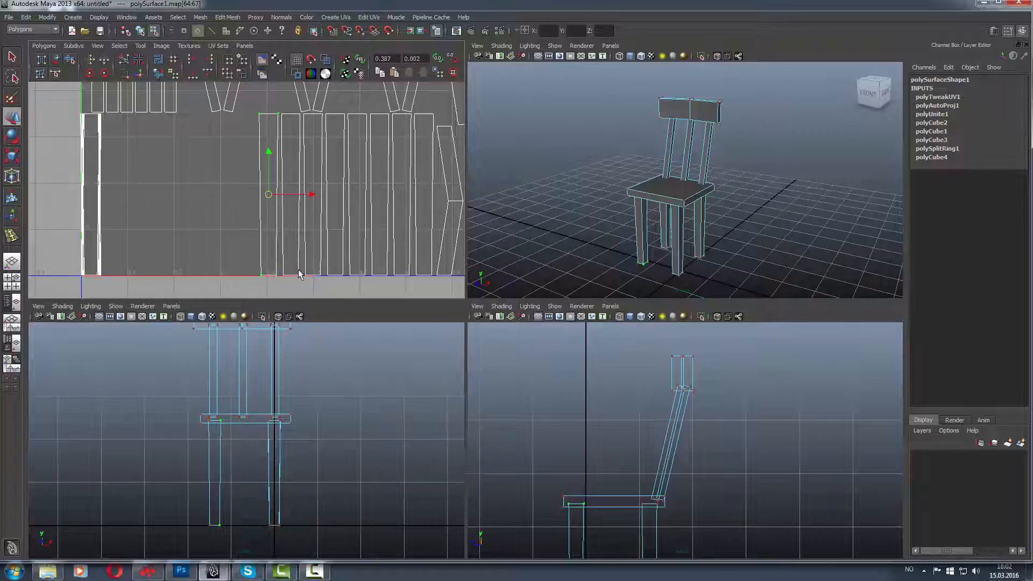
left_click_drag(310, 197, 135, 198)
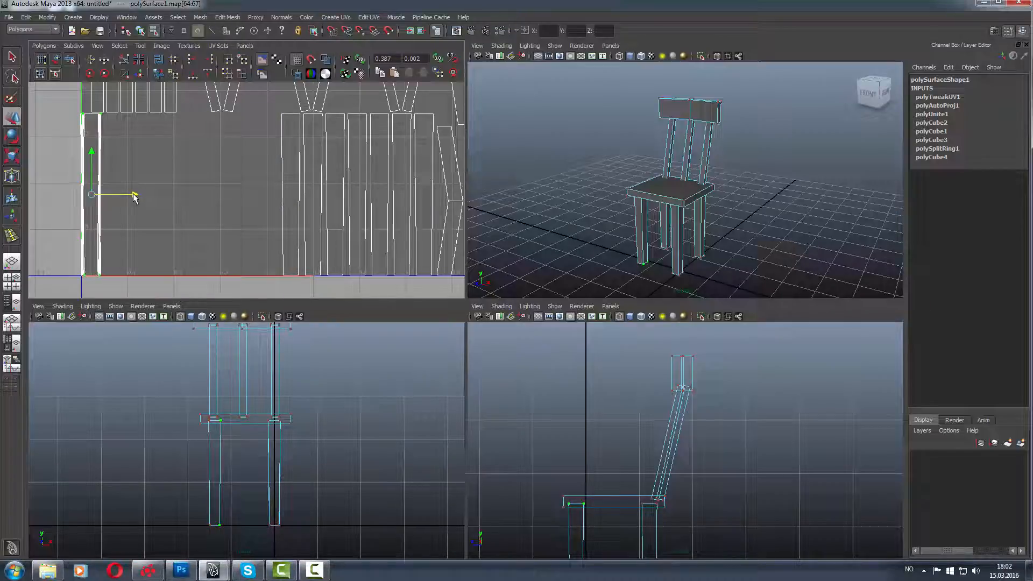
left_click_drag(292, 292, 289, 289)
right_click_drag(289, 289, 330, 274, "ctrl")
left_click_drag(335, 197, 132, 197)
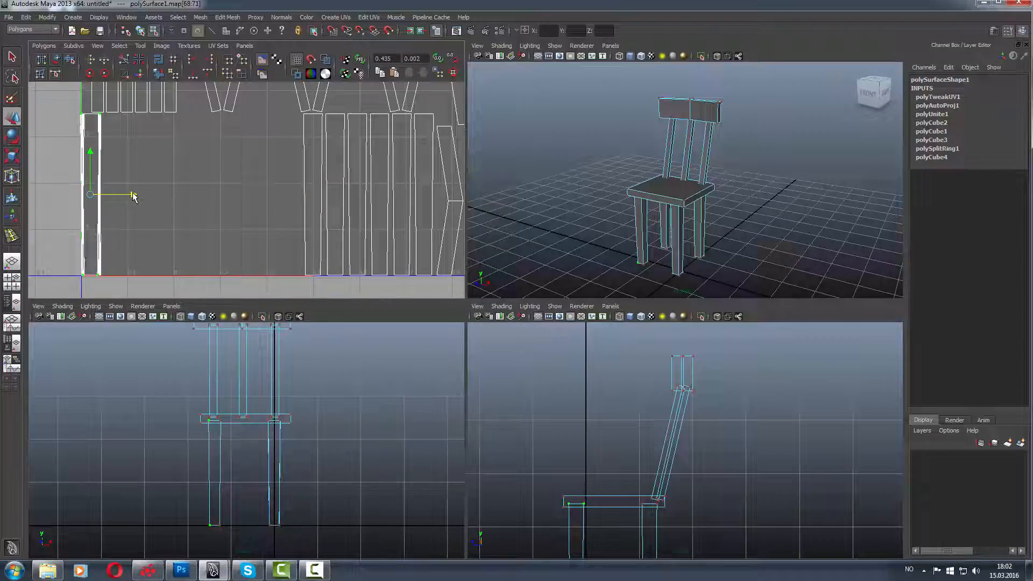
- Move the eleventh and twelfth leg strip UV shells horizontally onto the stack at the row's start
left_click(307, 281)
right_click_drag(308, 281, 348, 270, "ctrl")
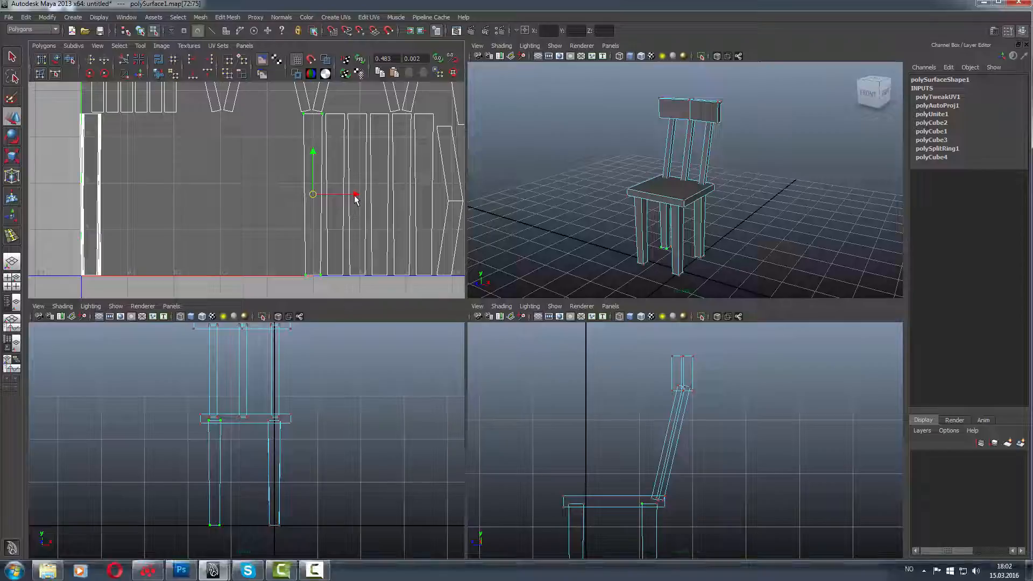
left_click_drag(356, 200, 133, 188)
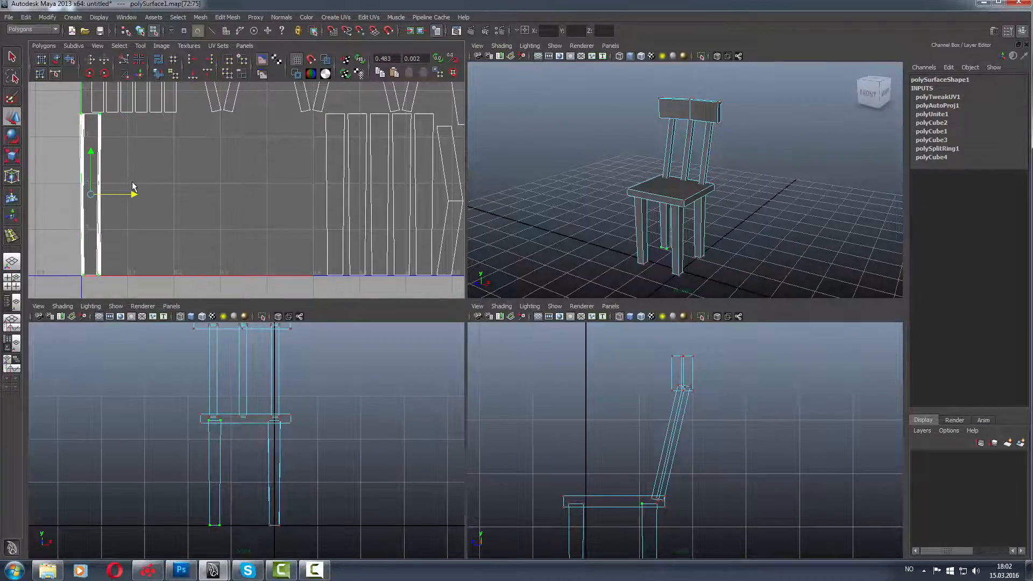
left_click(328, 277)
right_click_drag(328, 278, 371, 271, "ctrl")
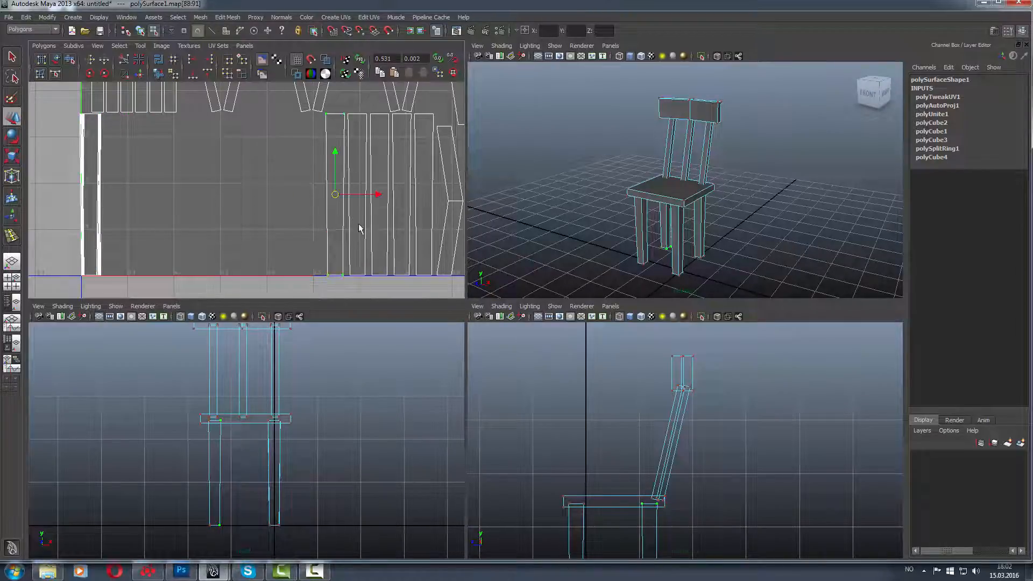
left_click_drag(377, 195, 133, 190)
- Overlay the thirteenth and fourteenth leg strip UV shells on the stacked strips at the row's start
right_click_drag(305, 221, 180, 213, "alt")
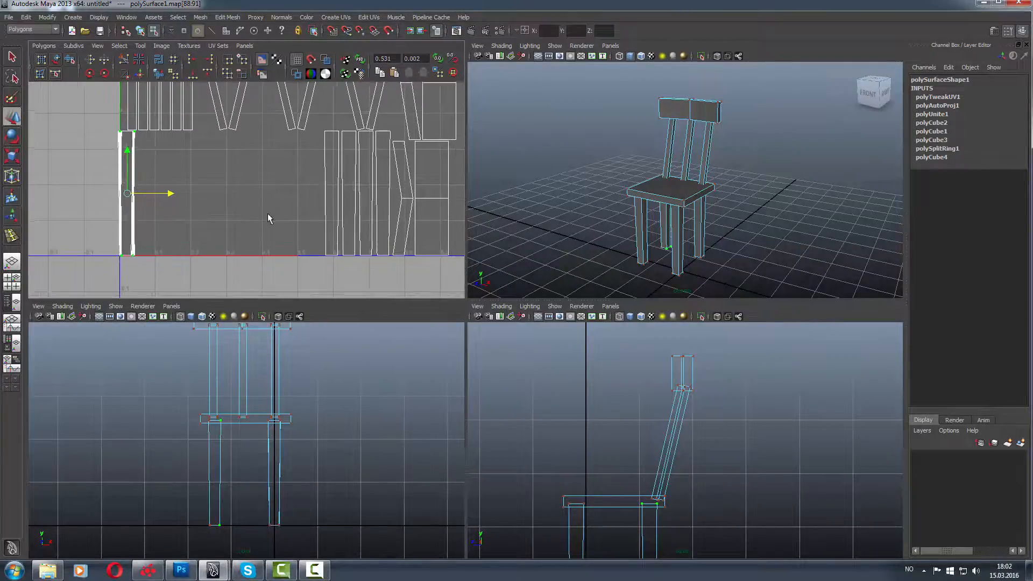
left_click_drag(310, 236, 327, 264)
right_click_drag(328, 264, 357, 249, "ctrl")
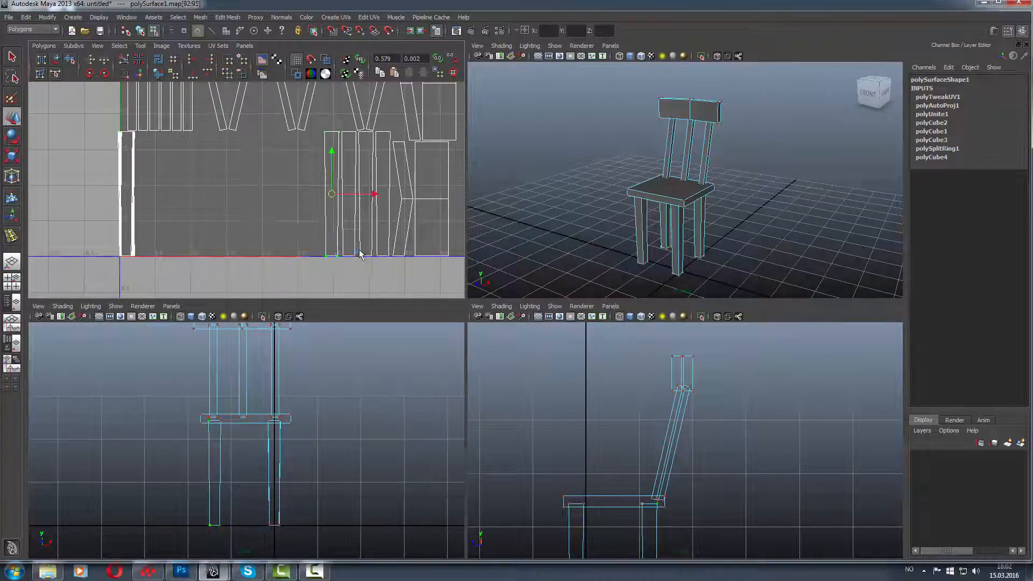
left_click_drag(375, 194, 171, 195)
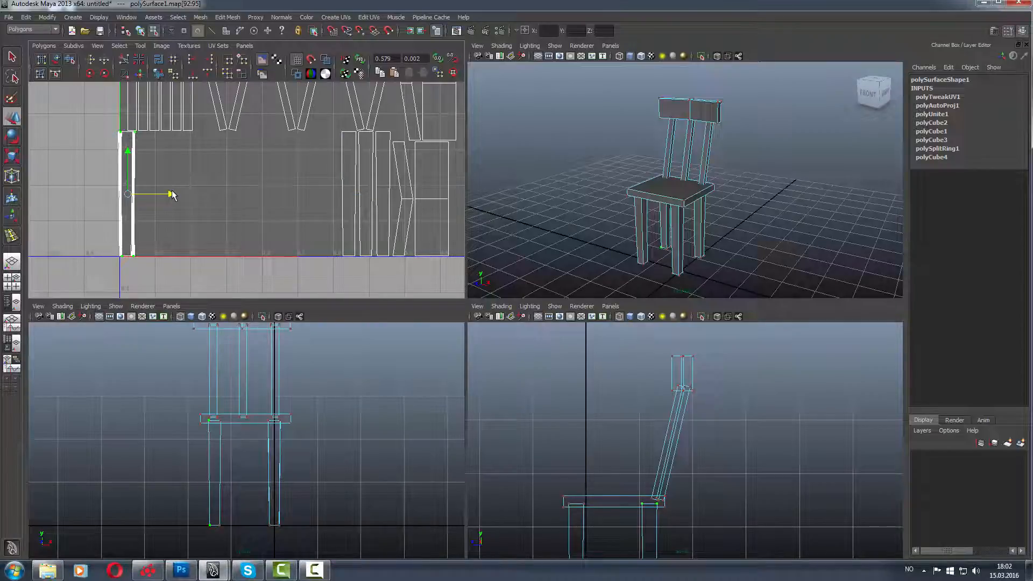
left_click_drag(348, 261, 347, 260)
right_click_drag(348, 261, 395, 246, "ctrl")
left_click_drag(389, 195, 169, 199)
- Select the whole fifteenth leg strip UV shell and move it horizontally onto the stacked strips
left_click(350, 244)
right_click_drag(347, 238, 348, 241, "ctrl")
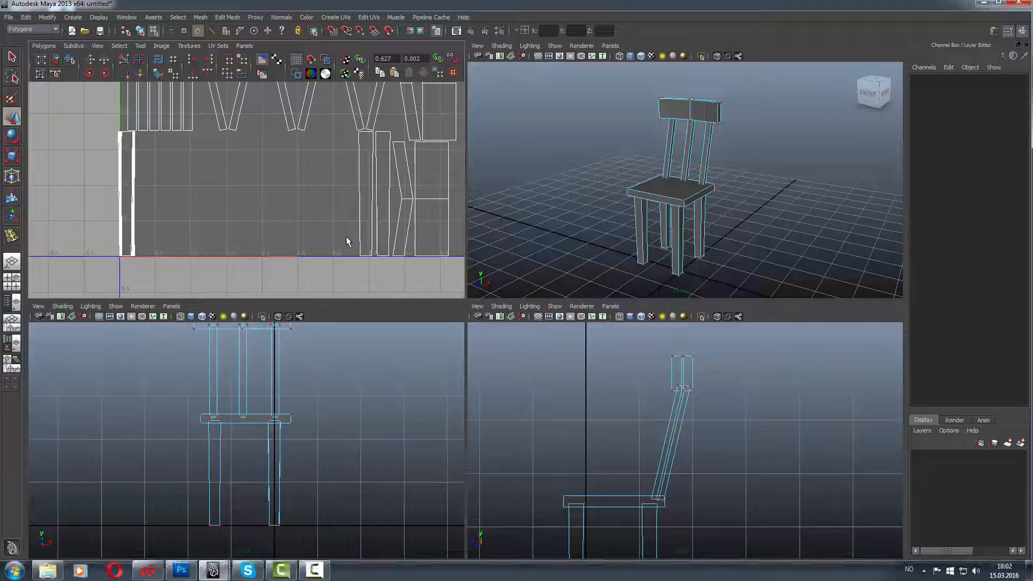
right_click(343, 239, "ctrl")
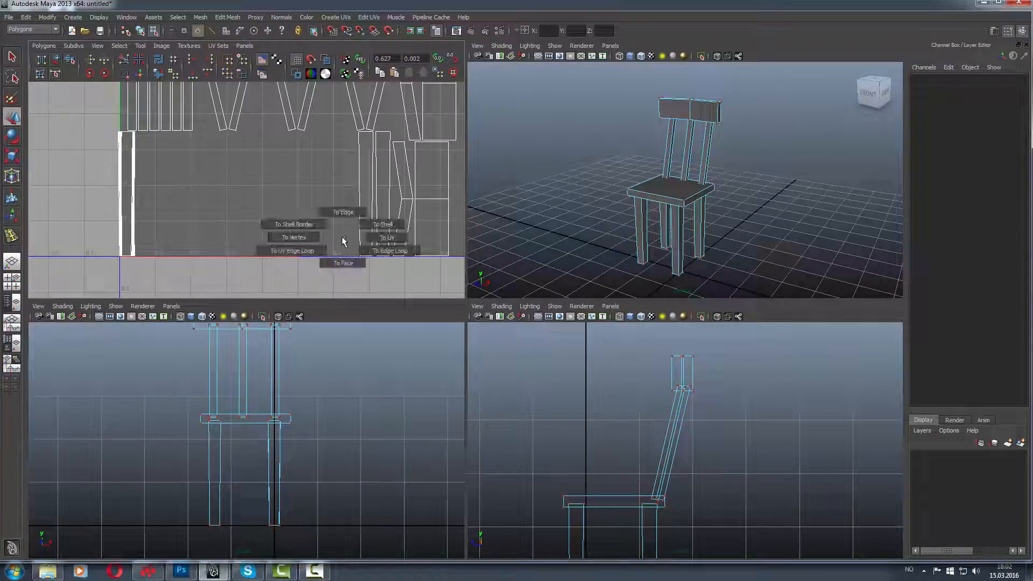
right_click(344, 239, "ctrl")
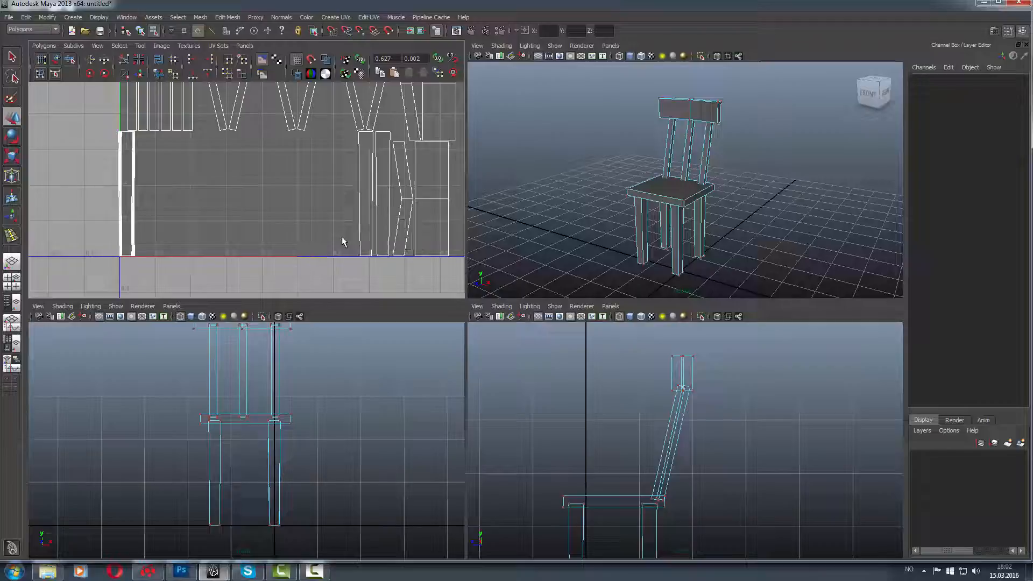
left_click(359, 261)
right_click(358, 259, "ctrl")
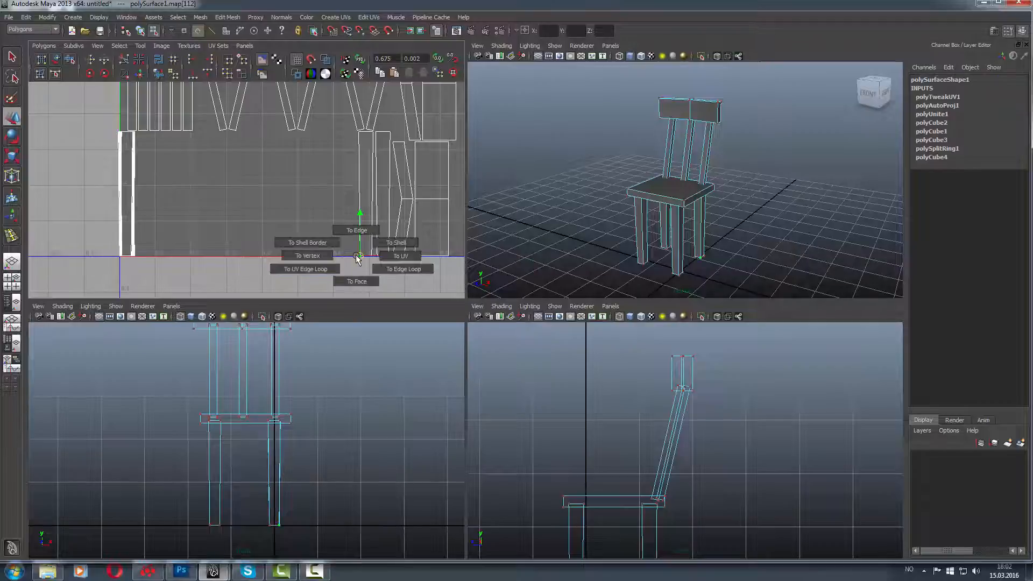
left_click(391, 244)
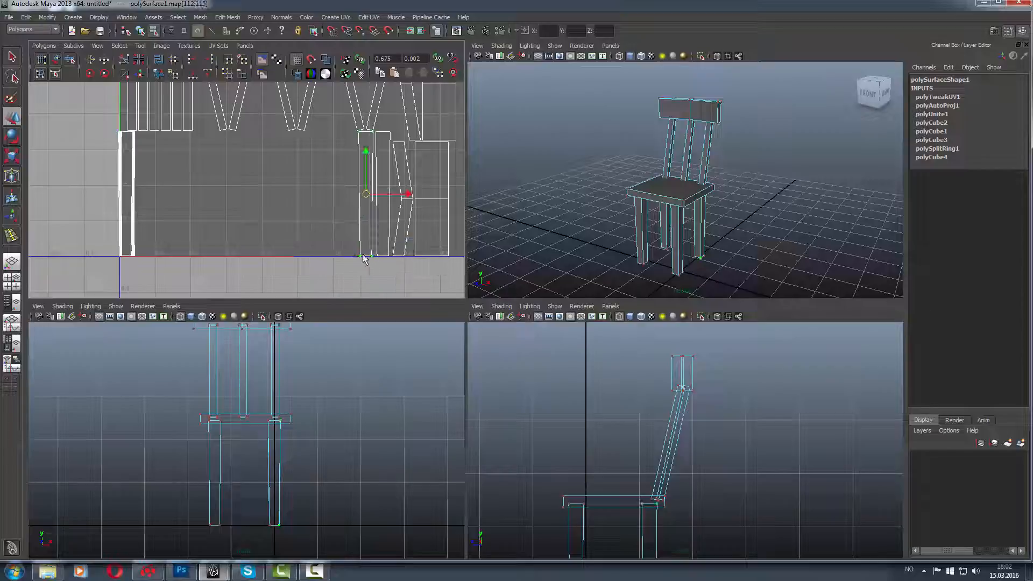
left_click_drag(412, 194, 170, 196)
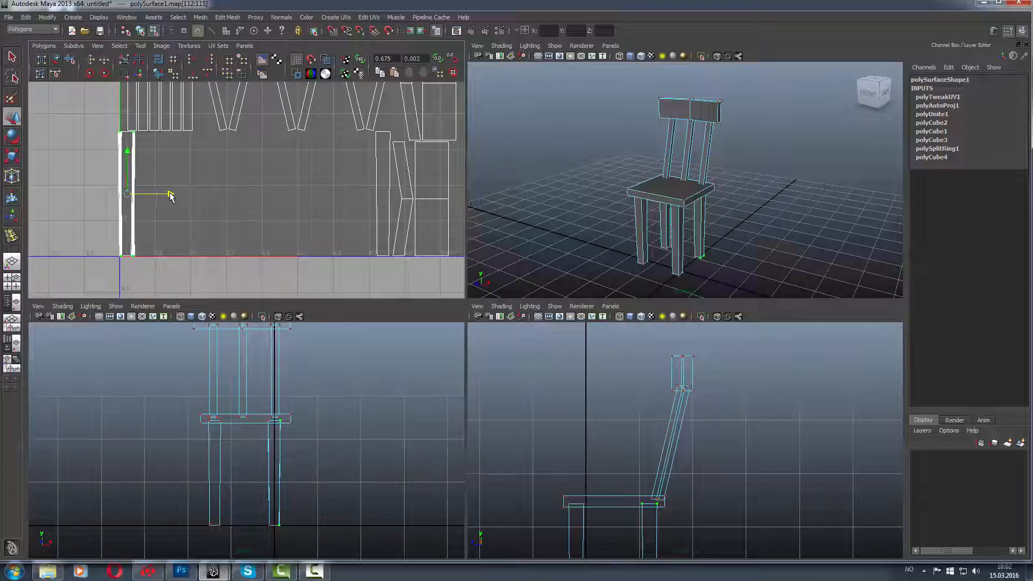
- Stack the sixteenth and last leg strip UV shell onto the strips at the row's start
left_click(367, 248)
left_click_drag(368, 247, 383, 259)
right_click_drag(382, 259, 407, 233, "ctrl")
left_click_drag(425, 193, 168, 190)
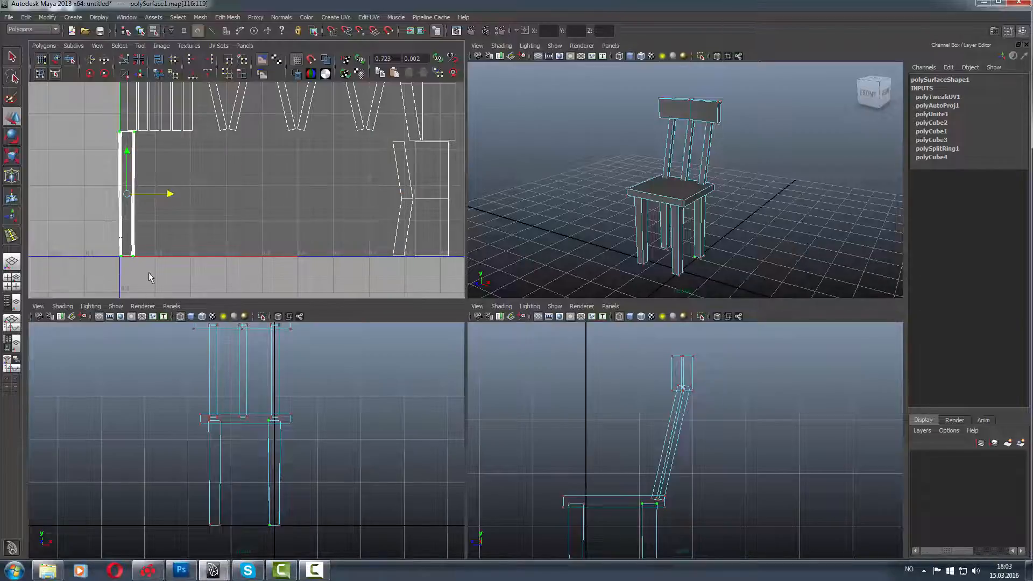
left_click(127, 256)
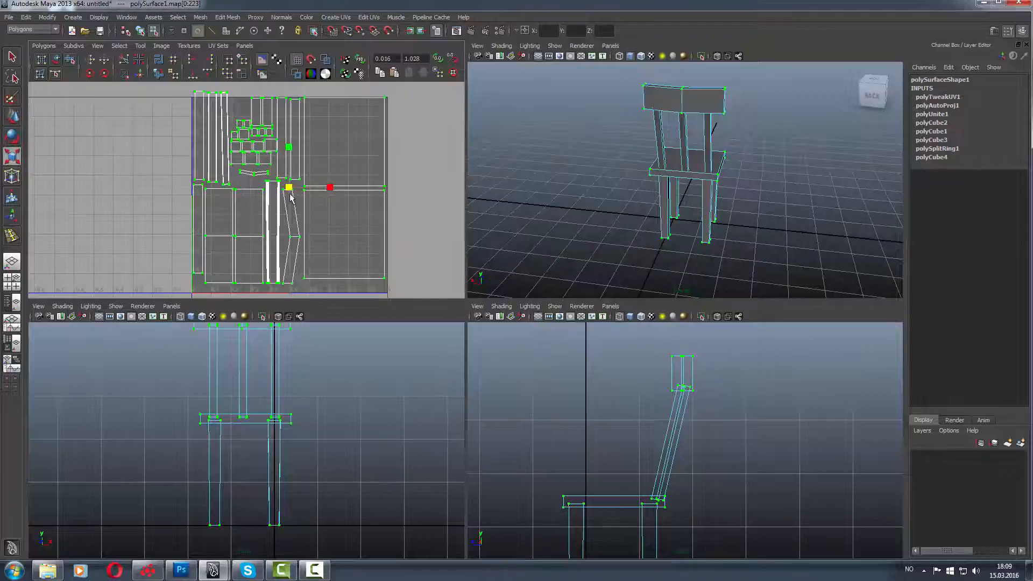
- Shift the whole chair UV layout down and scale it down slightly to fit inside the 0 to 1 tile
key("w")
left_click_drag(291, 192, 290, 196)
scroll(250, 225, "up", 5)
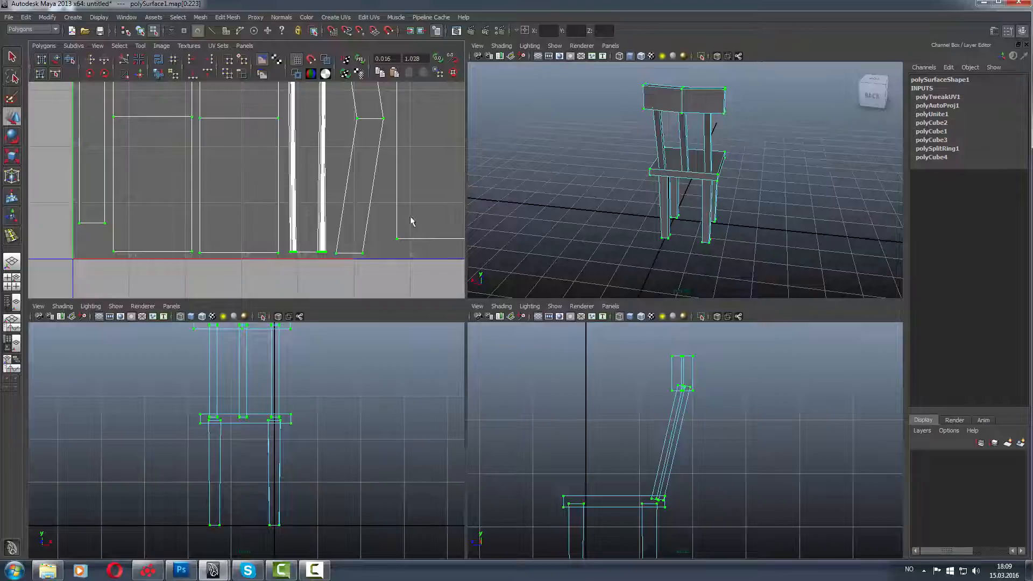
scroll(185, 199, "down", 5)
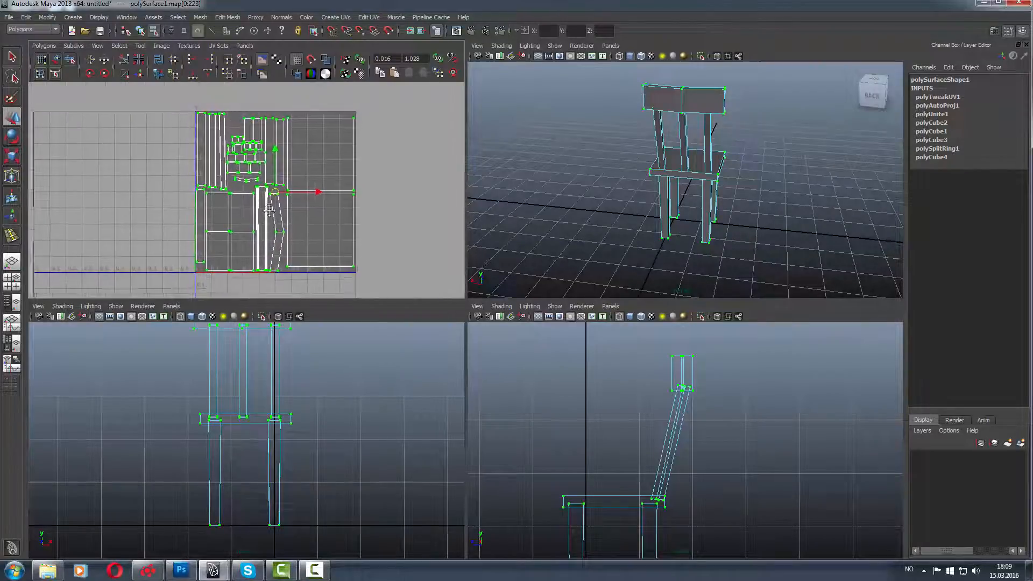
middle_click_drag(269, 210, 273, 218, "alt")
right_click_drag(168, 144, 215, 144, "alt")
middle_click_drag(215, 145, 242, 218, "alt")
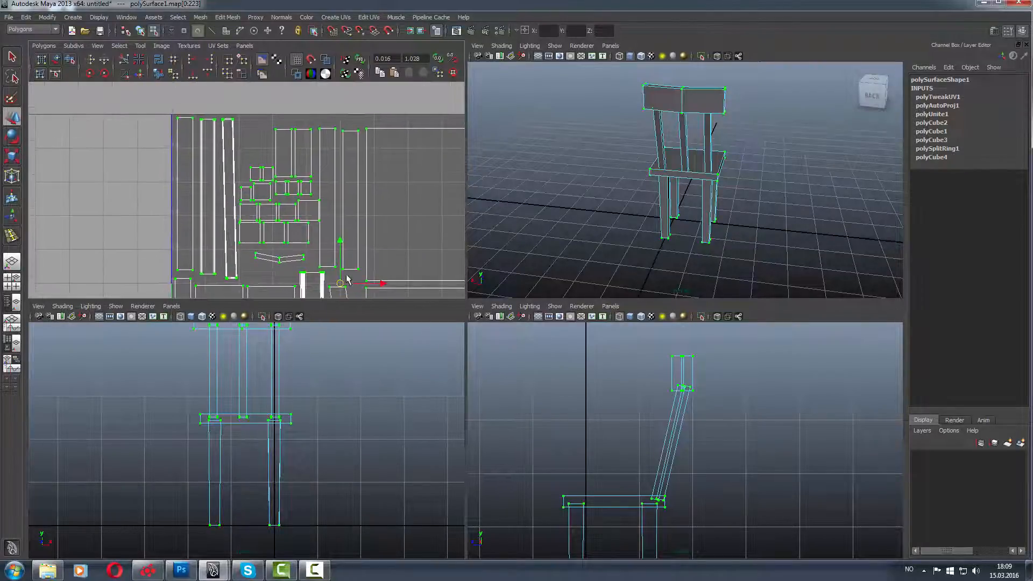
key("r")
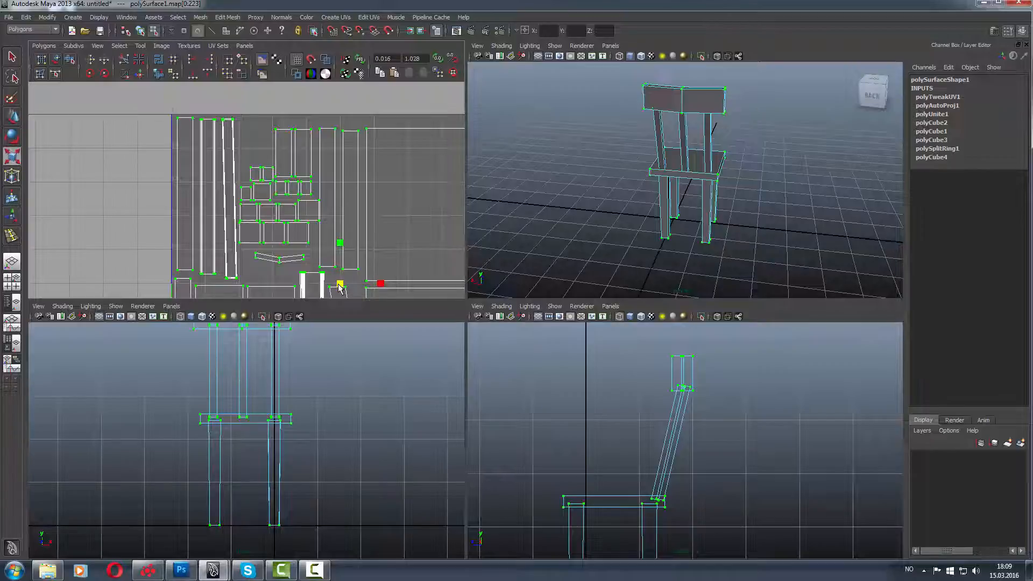
left_click_drag(340, 289, 340, 290)
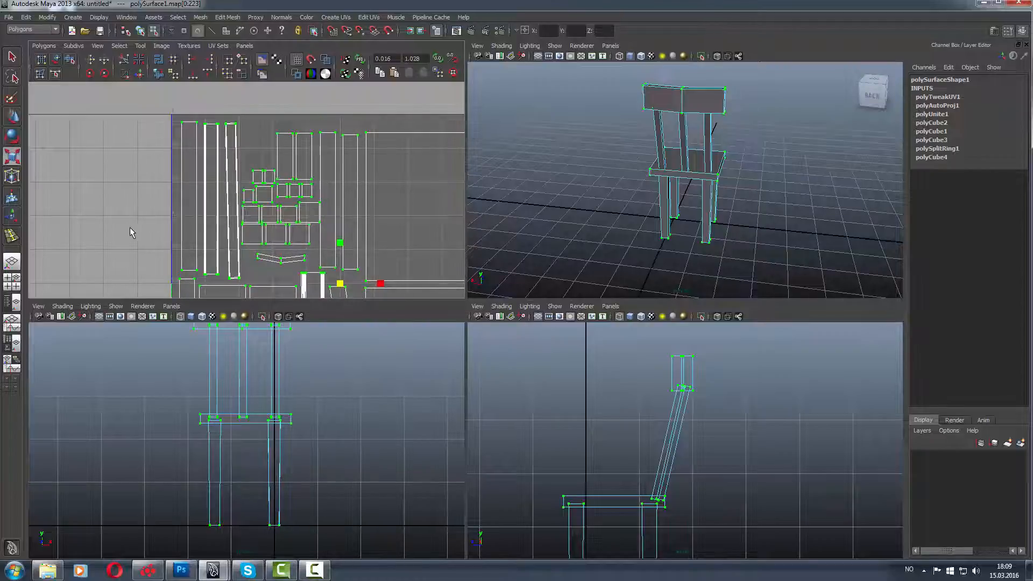
- Reselect all the UVs and scale the layout up slightly so it fills the 0 to 1 tile
left_click(98, 182)
scroll(98, 182, "down", 4)
middle_click_drag(332, 264, 318, 222, "alt")
left_click_drag(151, 100, 430, 325)
left_click_drag(286, 208, 288, 208)
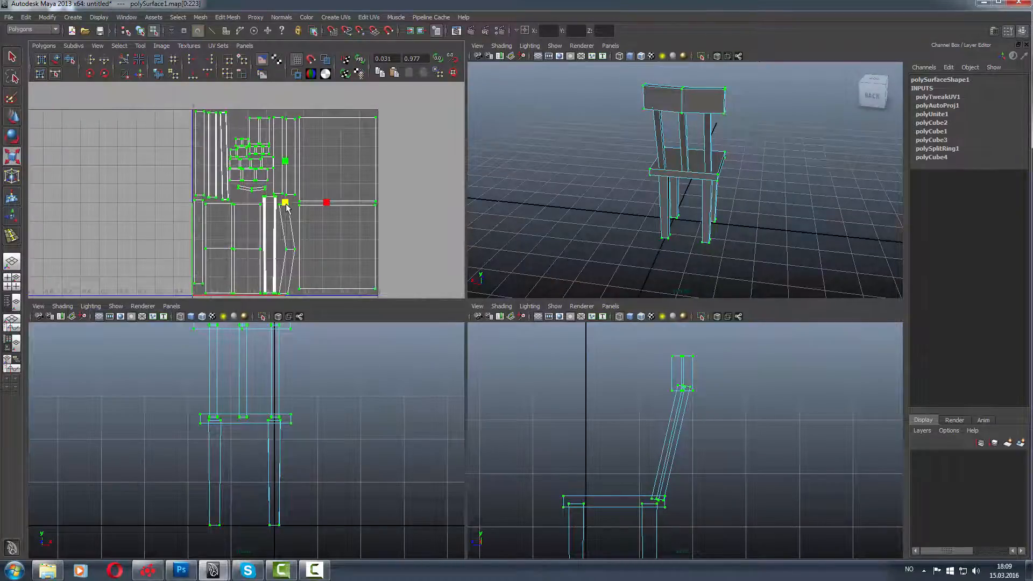
left_click(148, 195)
- Examine the complete UV layout for shell spacing and its fit against the edges of the 0 to 1 tile
middle_click_drag(65, 178, 59, 158, "alt")
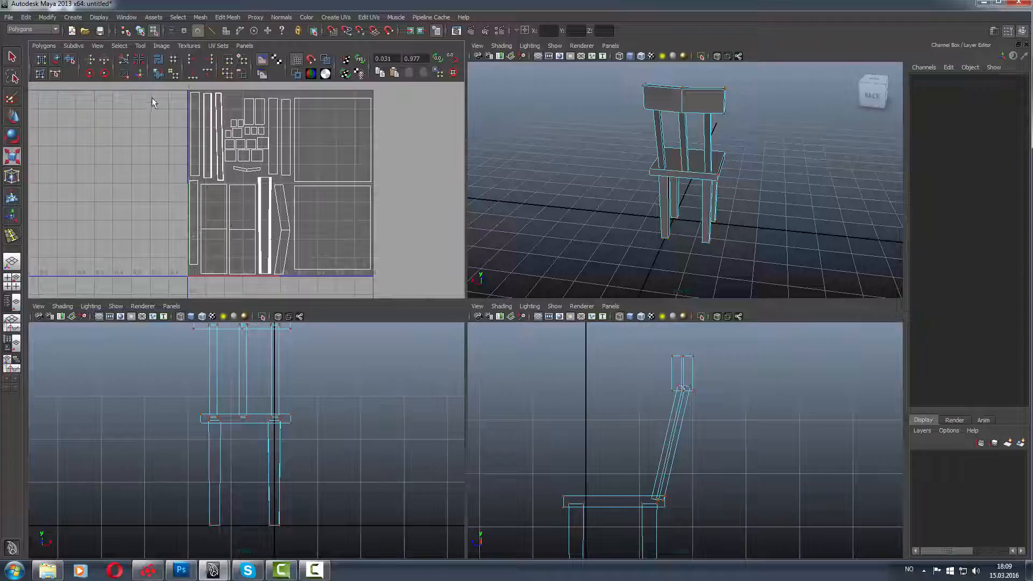
left_click_drag(205, 123, 441, 324)
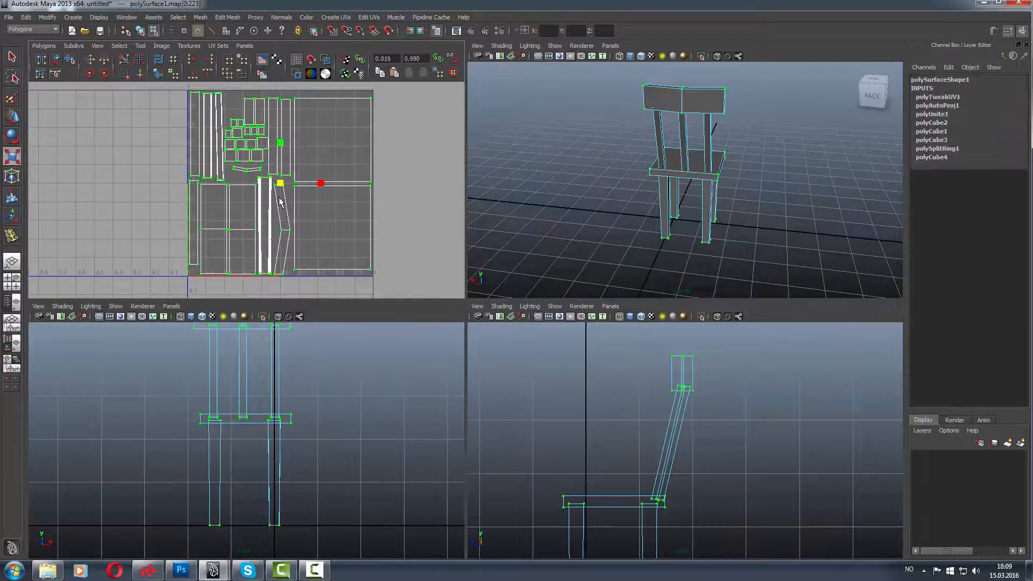
key("w")
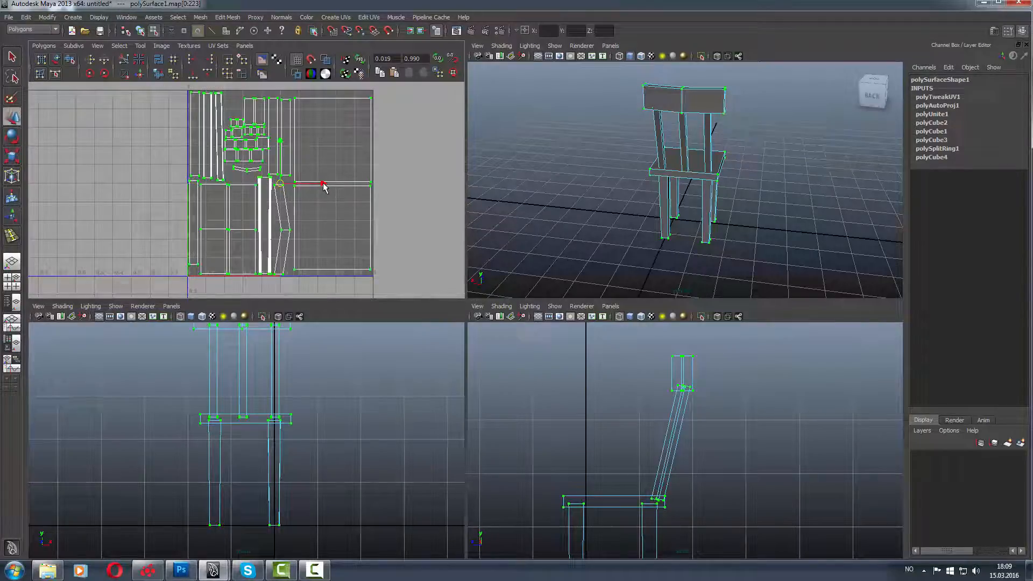
left_click(171, 170)
middle_click_drag(315, 247, 324, 235, "alt")
right_click_drag(324, 234, 360, 244, "alt")
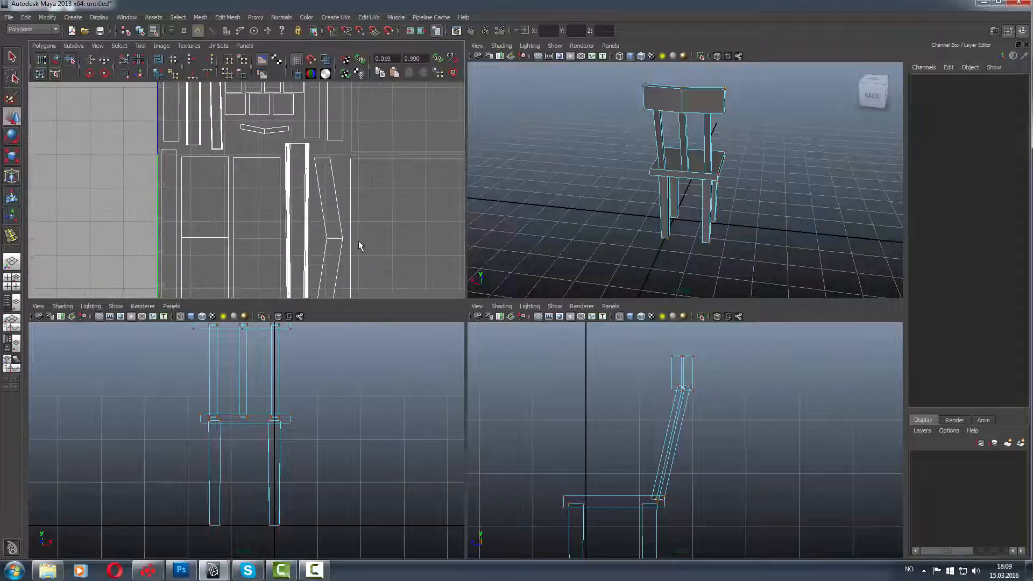
middle_click_drag(360, 245, 355, 224, "alt")
right_click_drag(355, 224, 219, 196, "alt")
middle_click_drag(323, 215, 324, 250, "alt")
right_click_drag(354, 249, 318, 229, "alt")
middle_click_drag(321, 230, 345, 273, "alt")
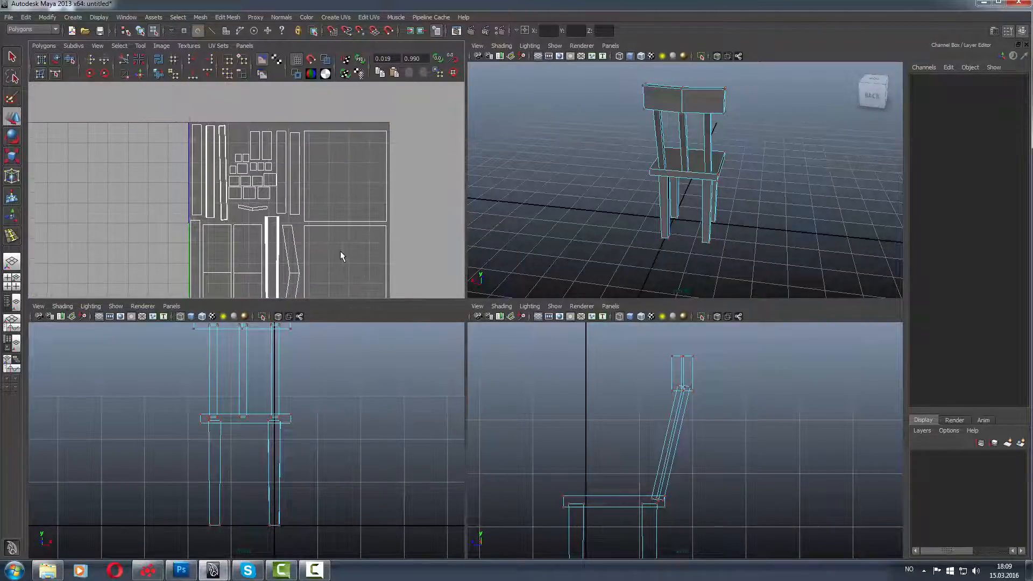
right_click_drag(320, 247, 215, 211, "alt")
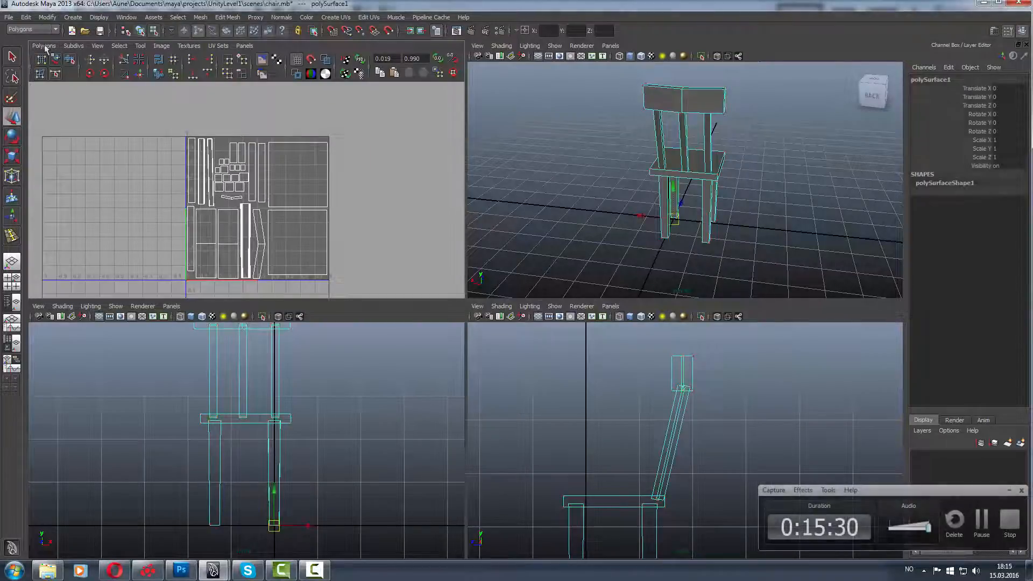
- Set up a UV Snapshot of the chair at 256 by 256 pixels and open its output file name for editing
left_click(43, 45)
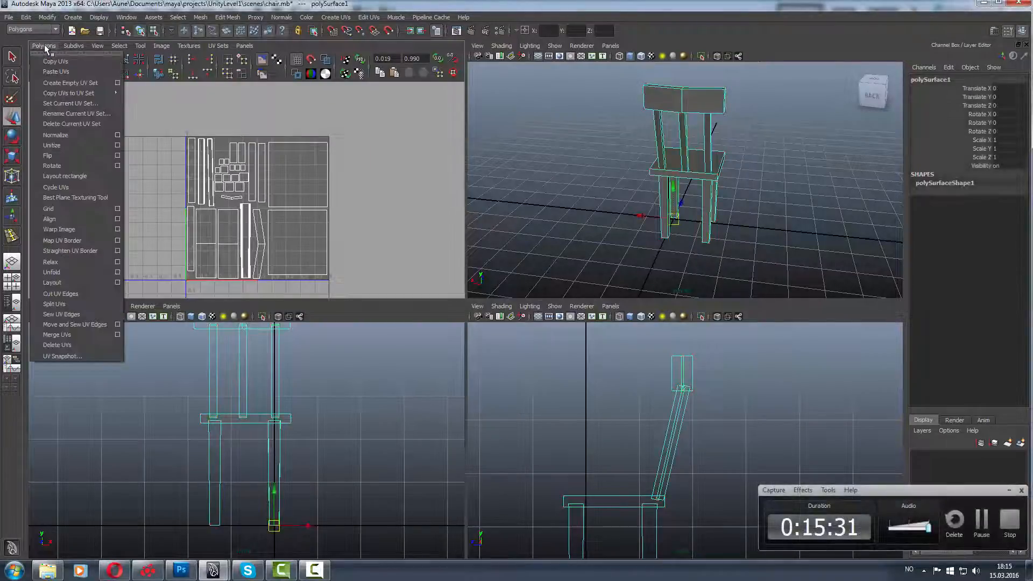
left_click(59, 357)
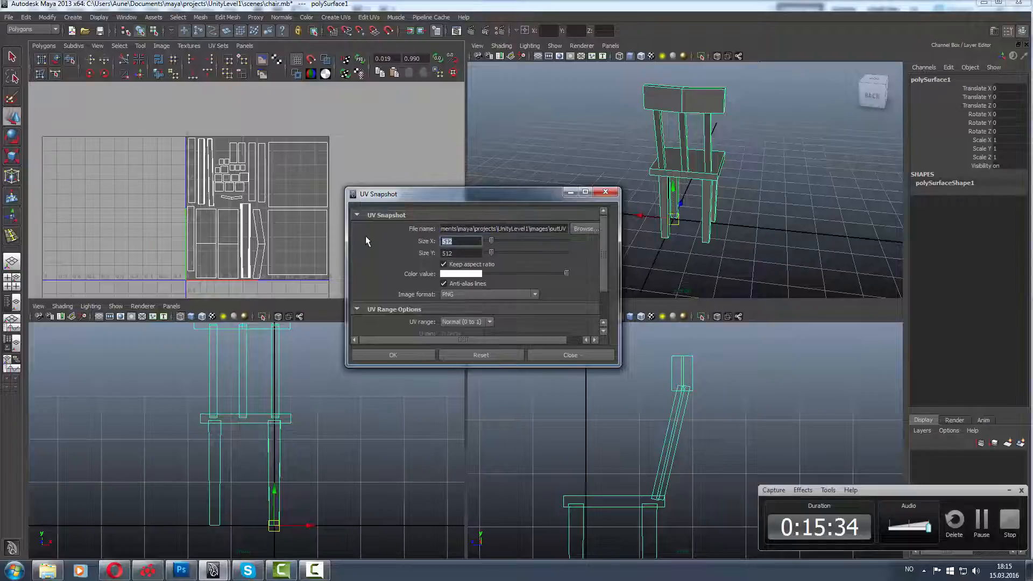
type("256")
left_click(465, 256)
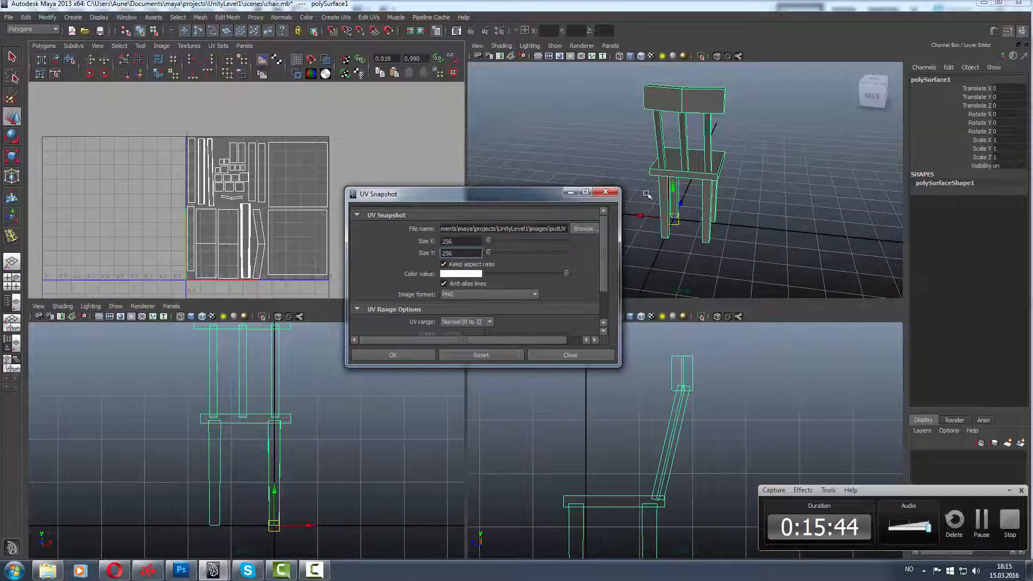
left_click_drag(566, 232, 546, 229)
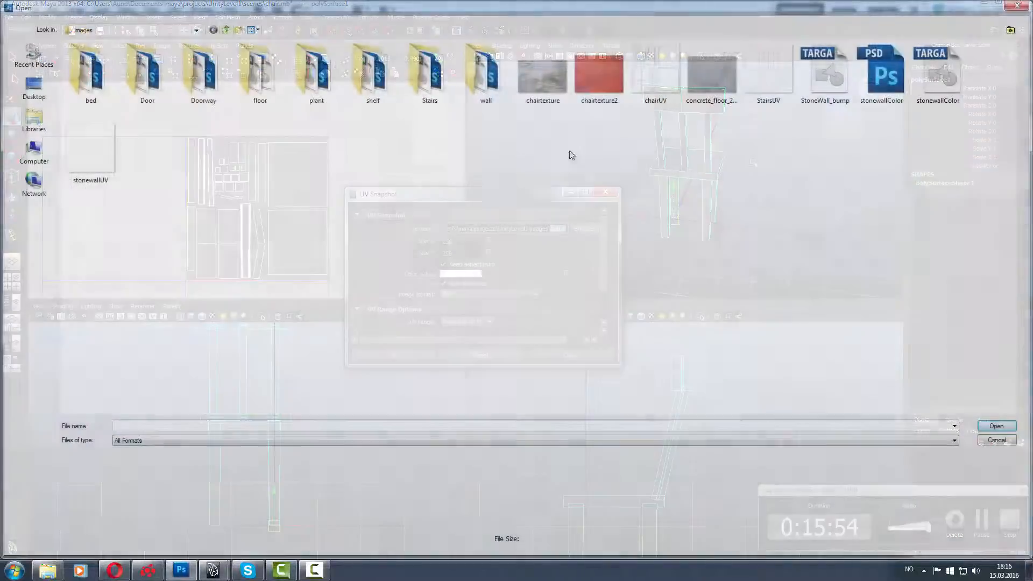
- Open the chairUV image in Photoshop and add a new layer filled with the dark grey foreground colour
left_click(656, 73)
left_click(1002, 425)
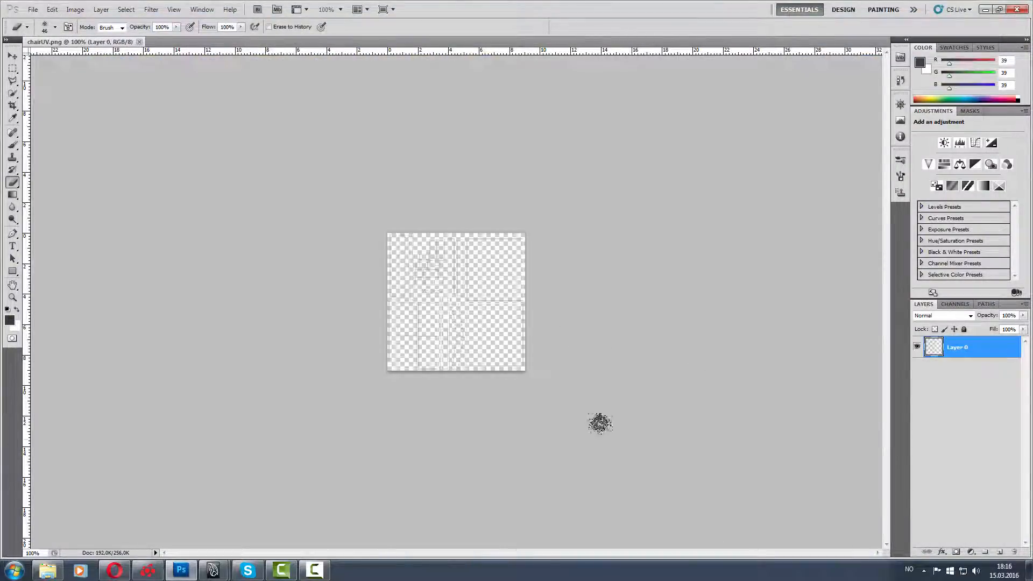
left_click(999, 552)
key("alt+BackSpace")
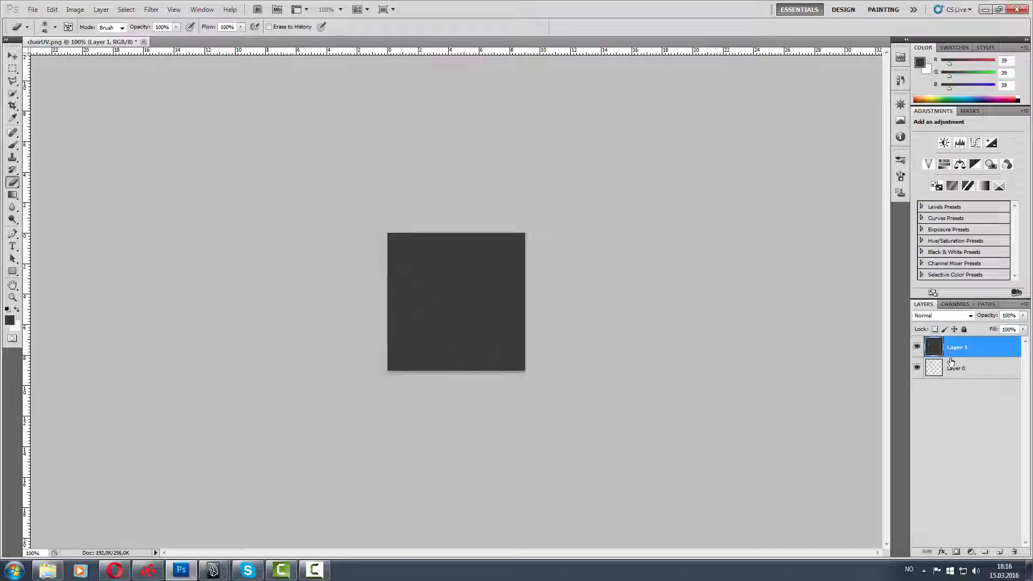
- Move the dark grey layer beneath the UV wireframe layer and activate the Move tool
left_click_drag(972, 340, 963, 379)
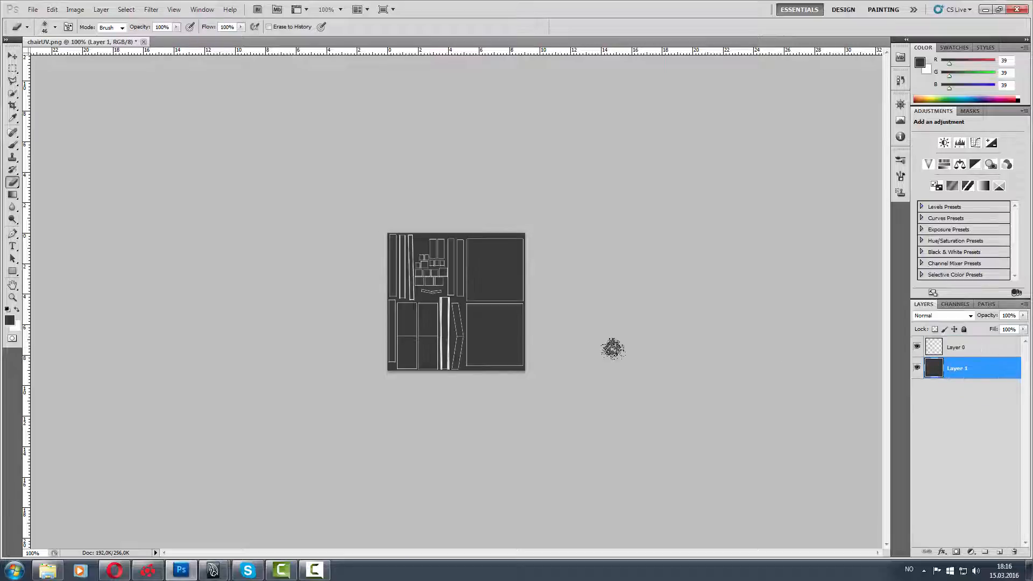
key("z")
left_click(474, 266)
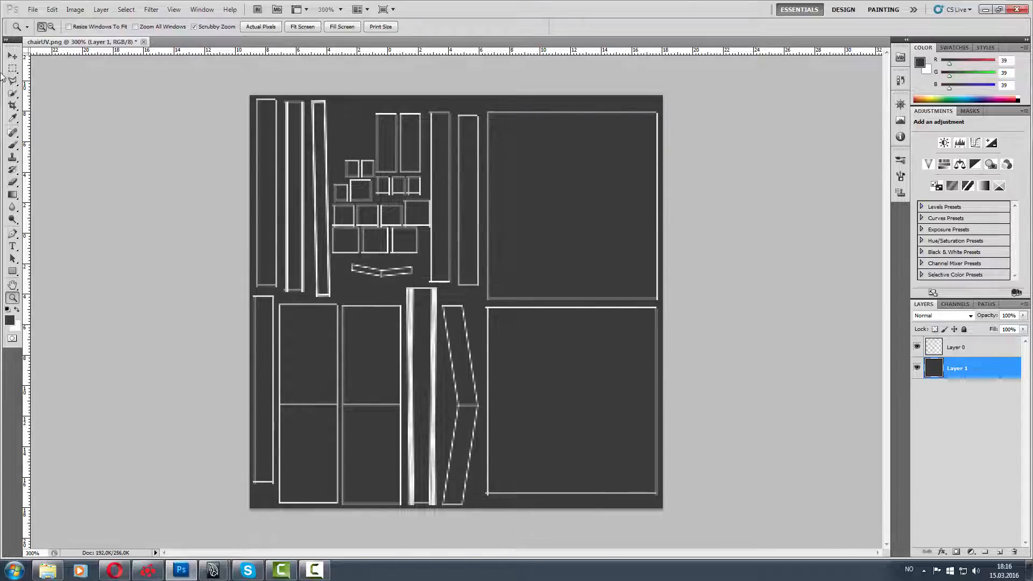
left_click(12, 56)
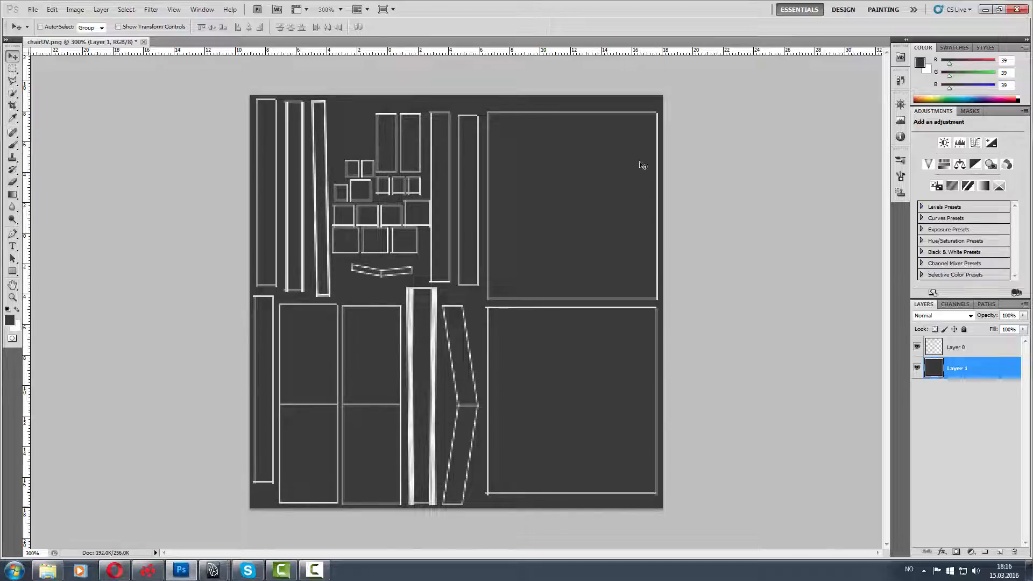
- Open the chairtexture and chairtexture2 images from the images folder
left_click(33, 9)
left_click(37, 31)
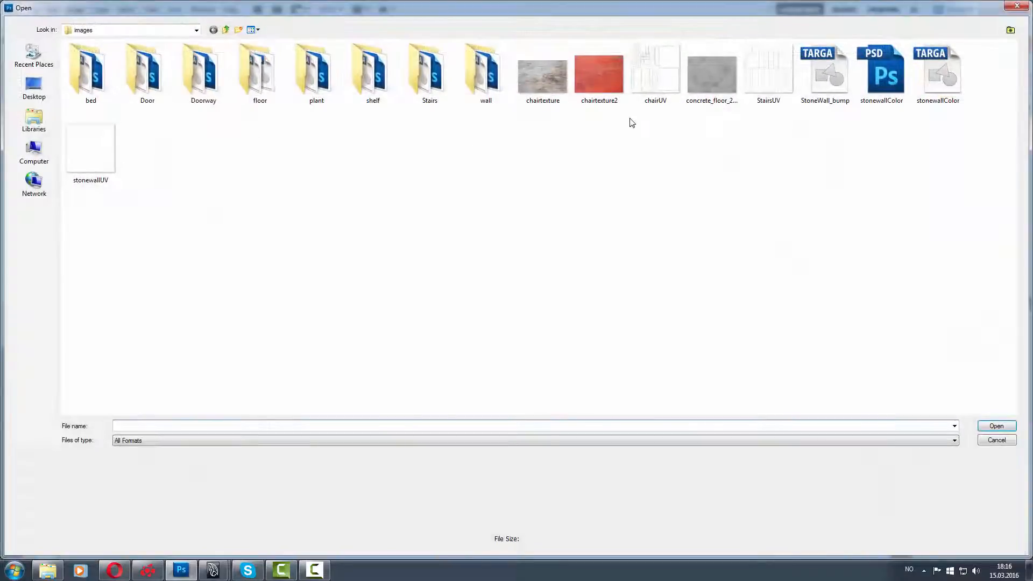
left_click(535, 78)
left_click(599, 91, "ctrl")
left_click(1014, 429)
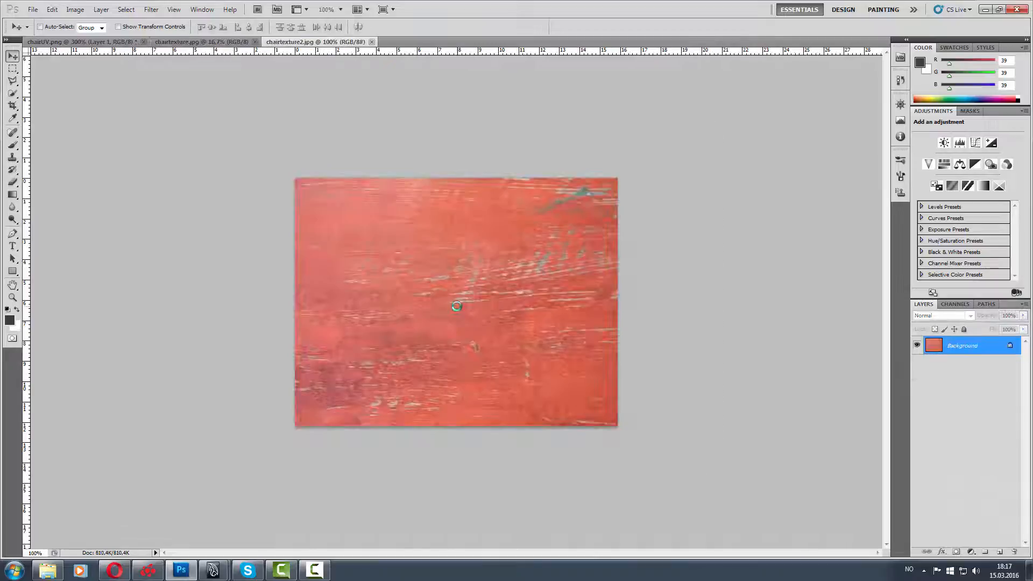
- Copy the entire chairtexture wood image and paste it into chairUV.png above the dark grey layer
left_click(204, 43)
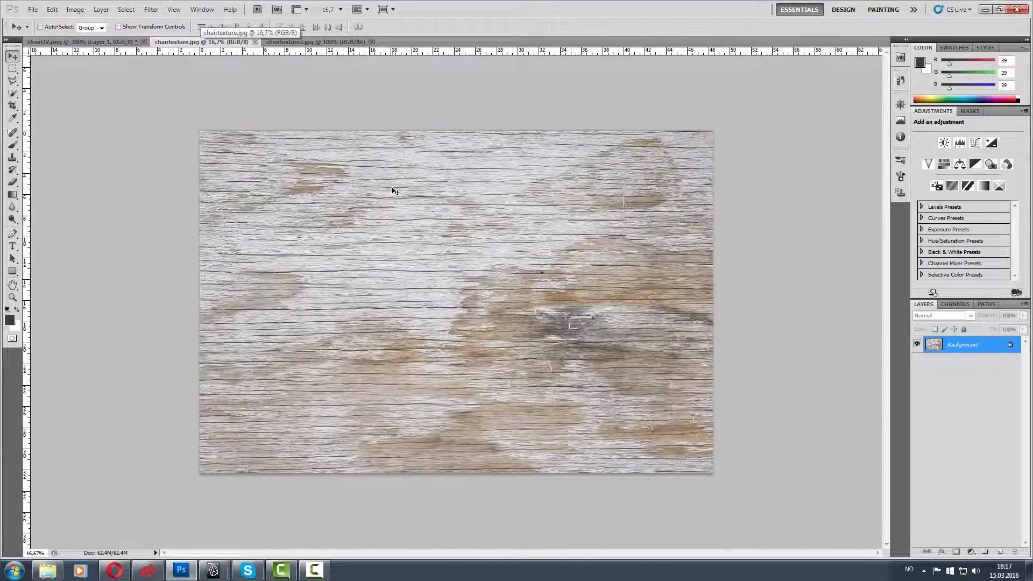
key("ctrl+a")
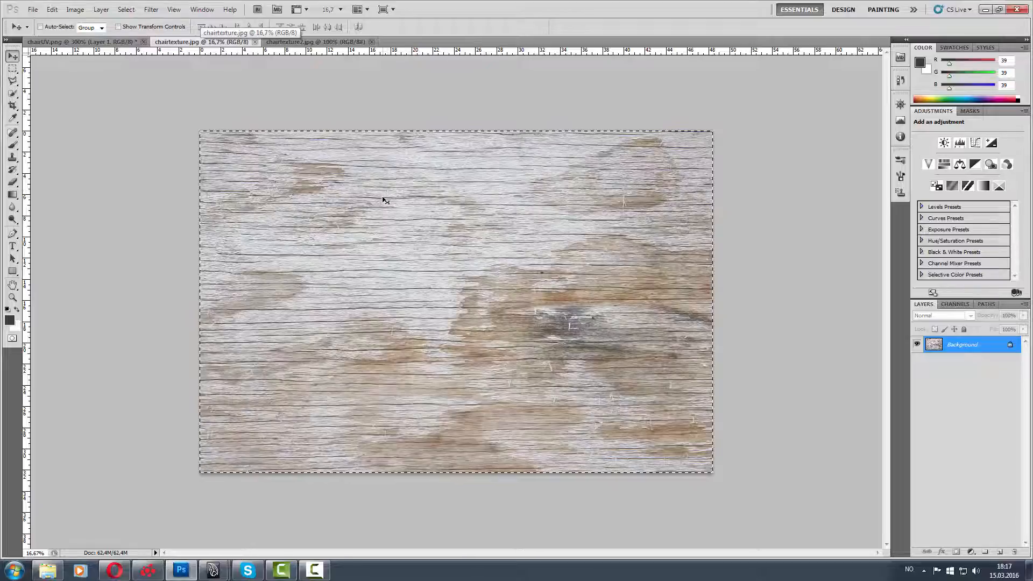
left_click(72, 42)
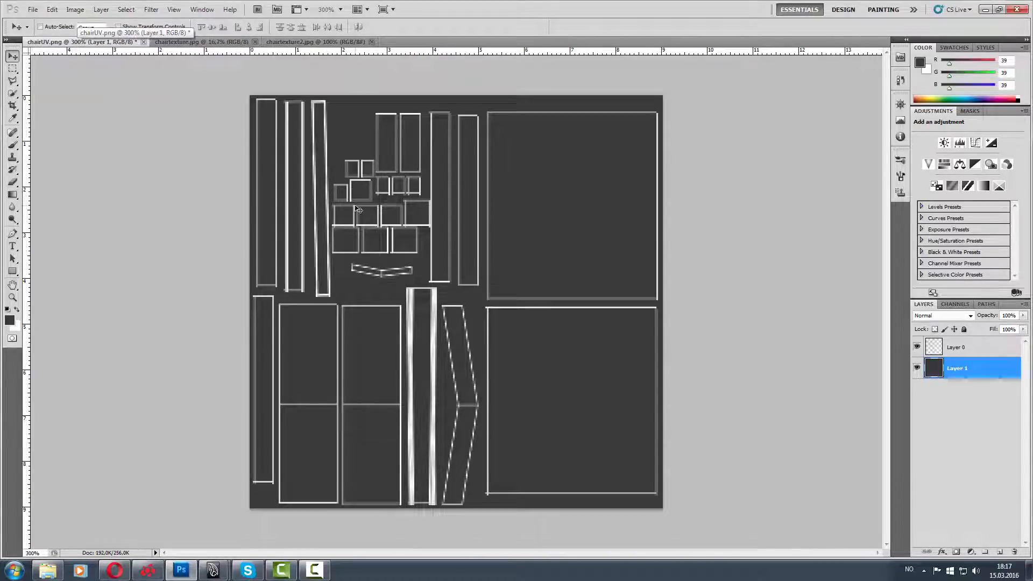
key("ctrl+v")
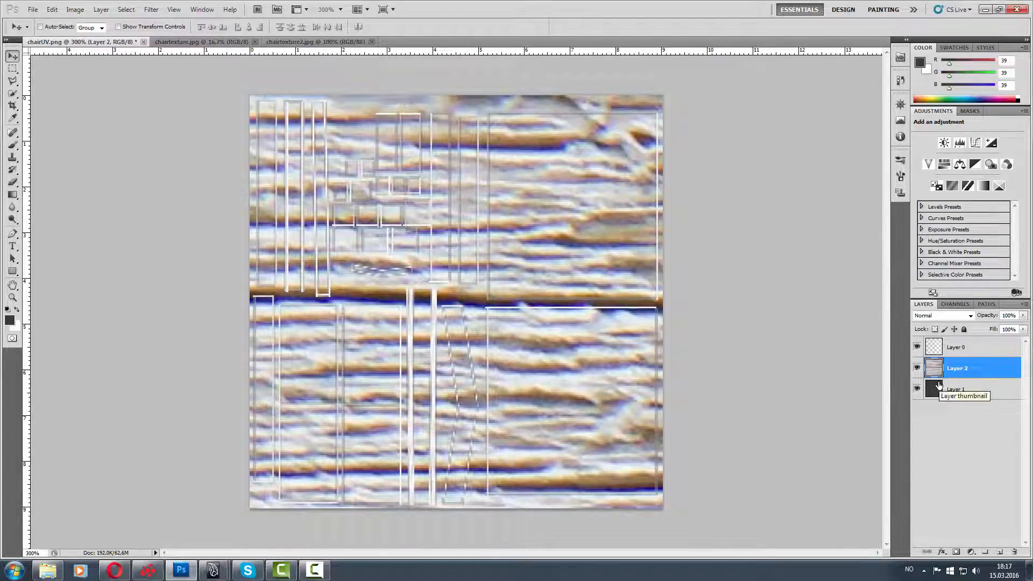
- Scale the pasted wood texture down to 6.77% width and 6.98% height so it covers the UV canvas
scroll(939, 386, "up", 1, "alt")
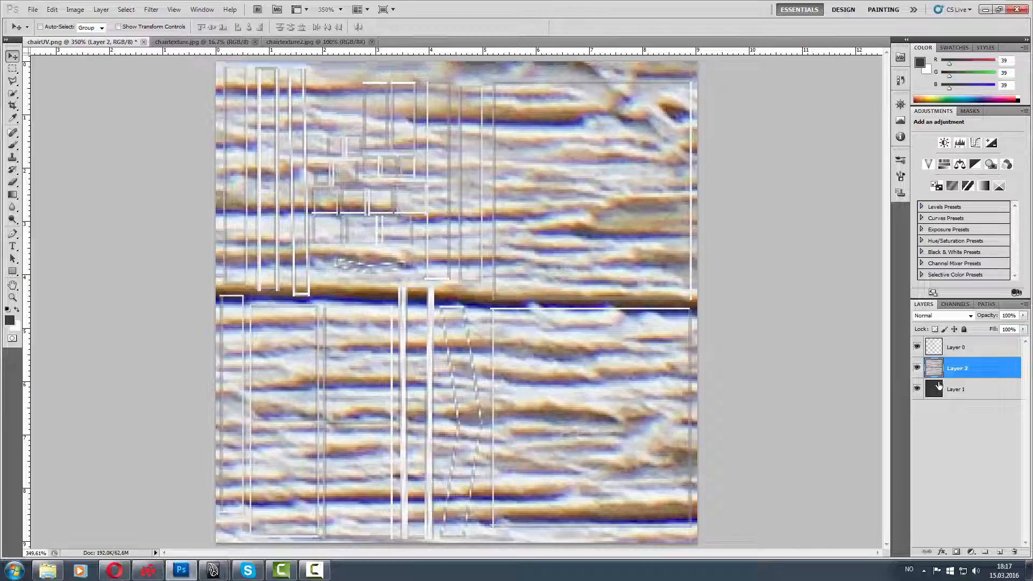
key("ctrl+t")
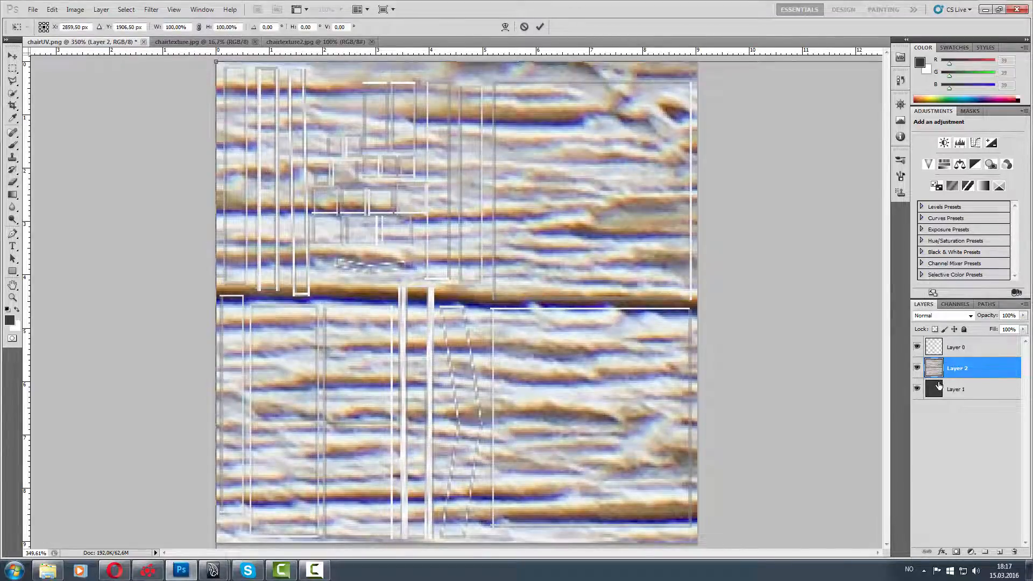
key("ctrl+0")
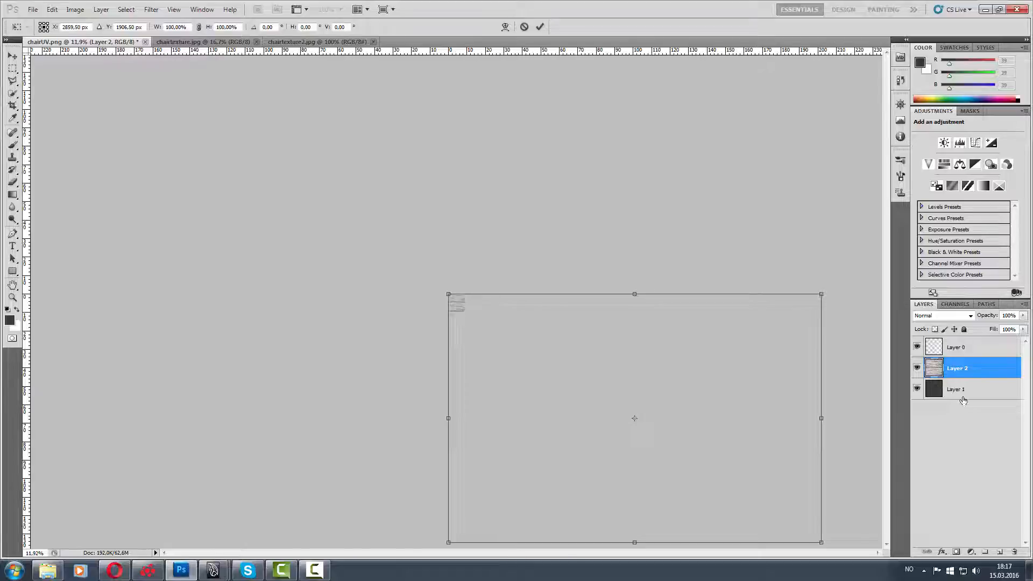
left_click_drag(791, 530, 460, 340)
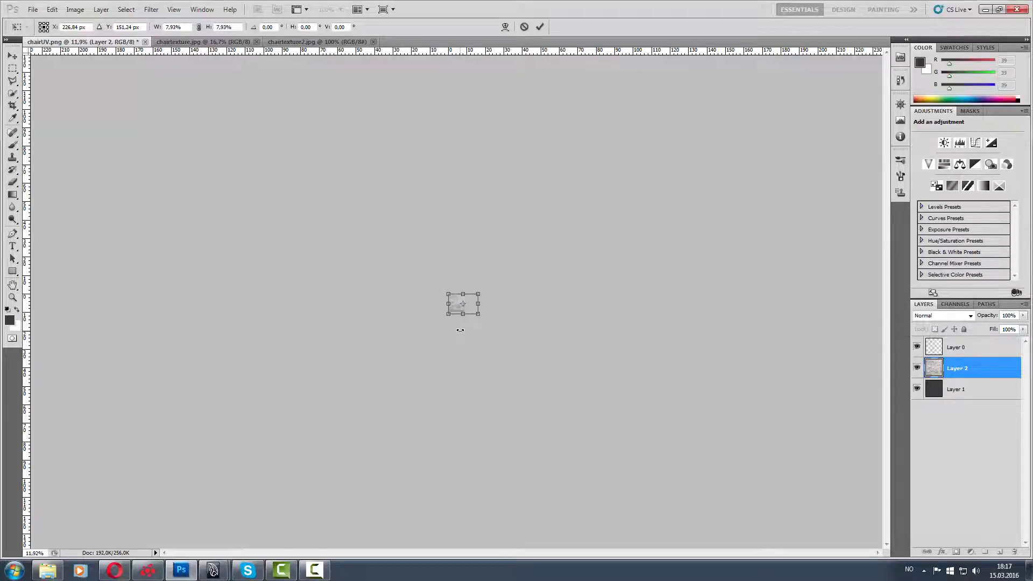
key("ctrl+0")
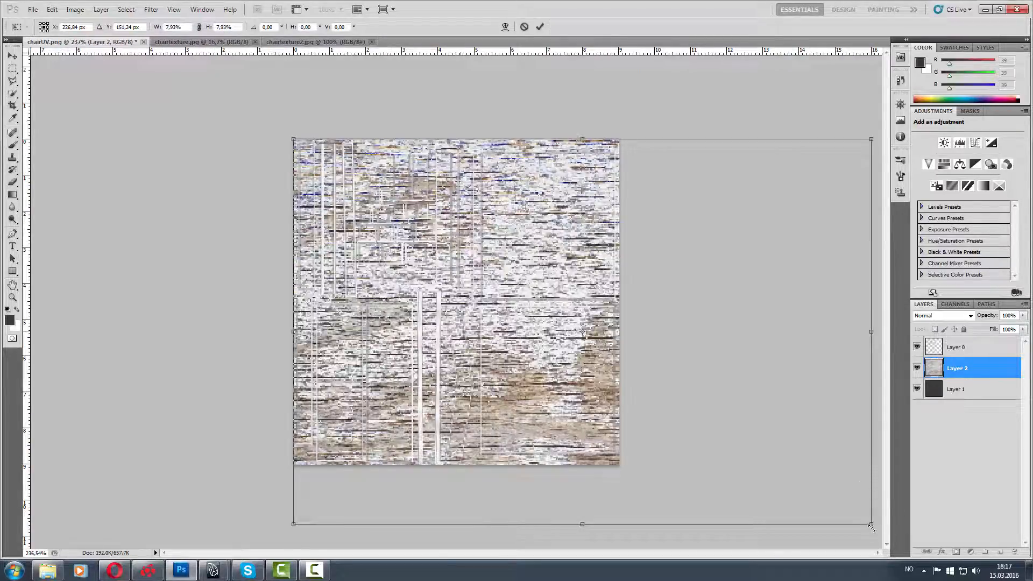
left_click_drag(872, 526, 781, 488)
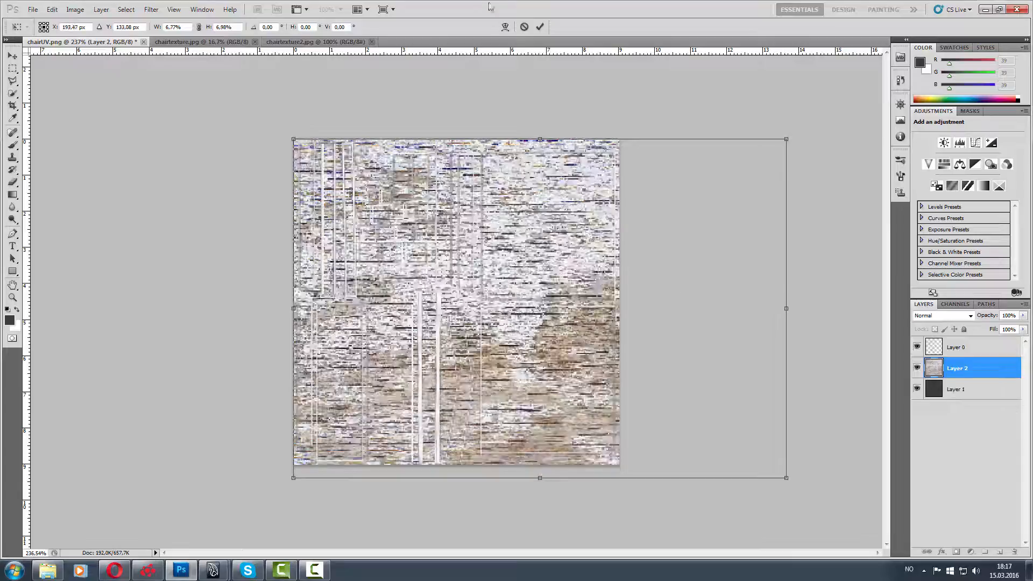
left_click(538, 26)
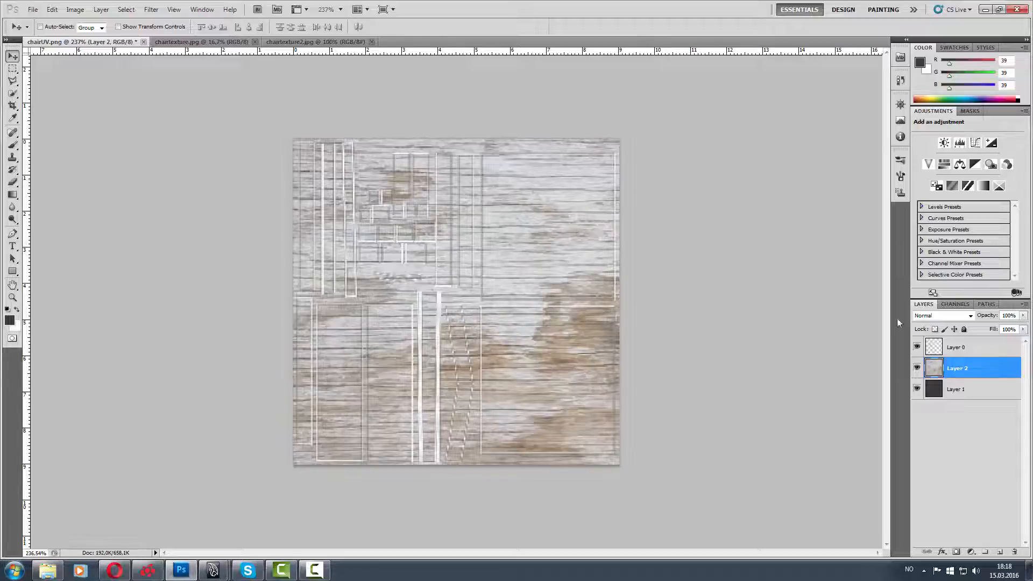
- Copy the entire red chairtexture2 image and paste it into chairUV.png above the wood texture layer
left_click(291, 42)
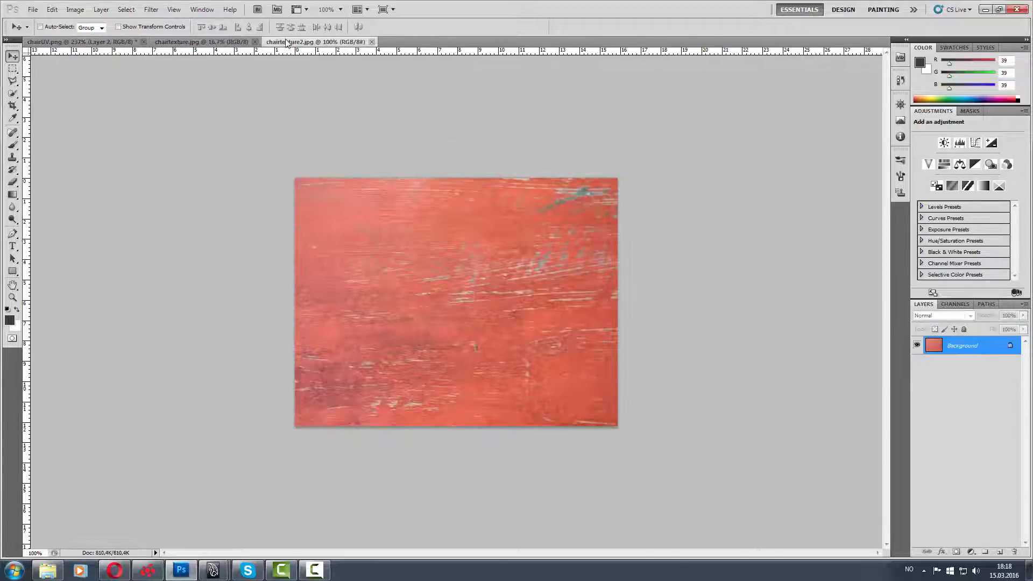
key("ctrl+a")
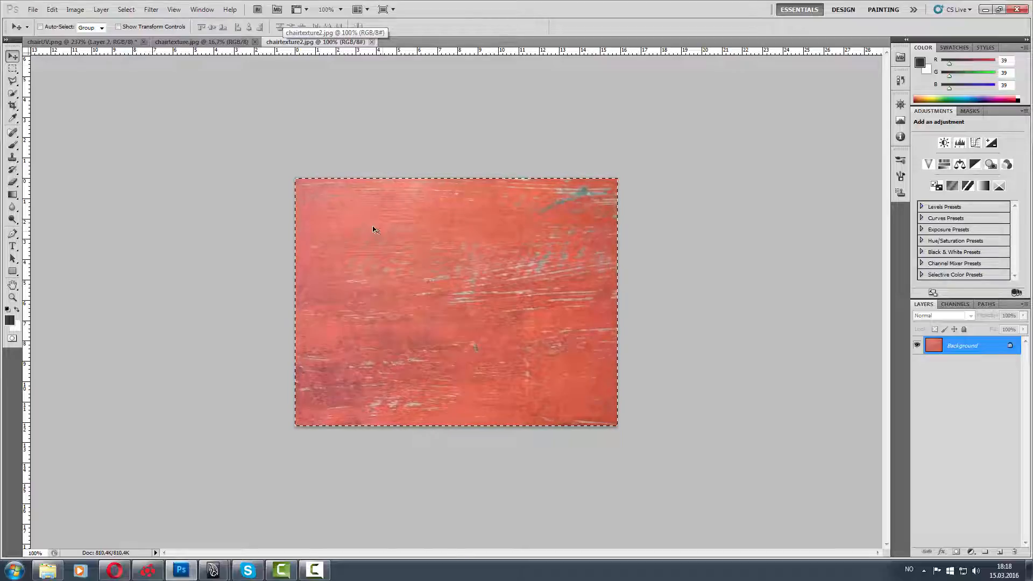
left_click(65, 42)
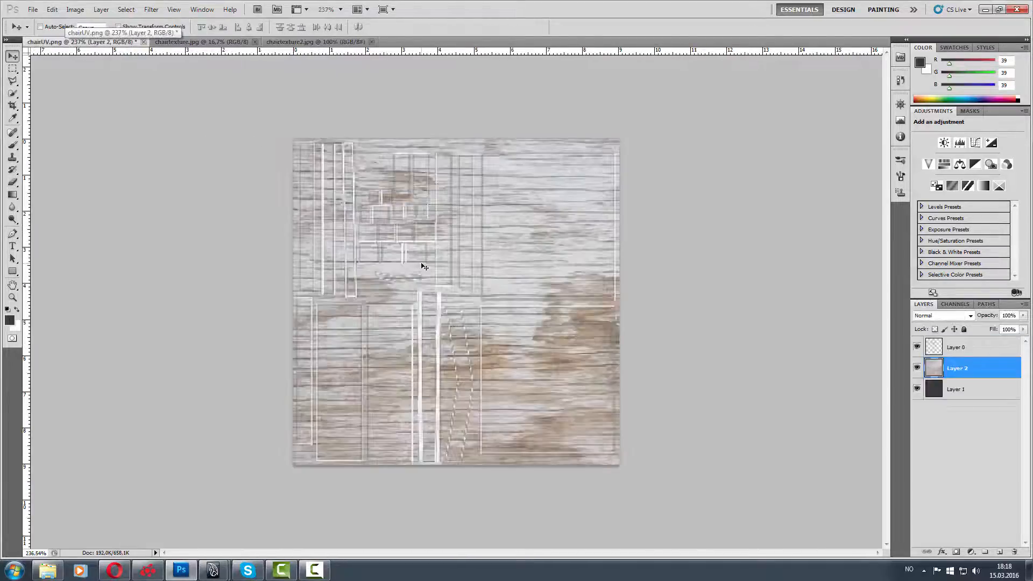
key("ctrl+v")
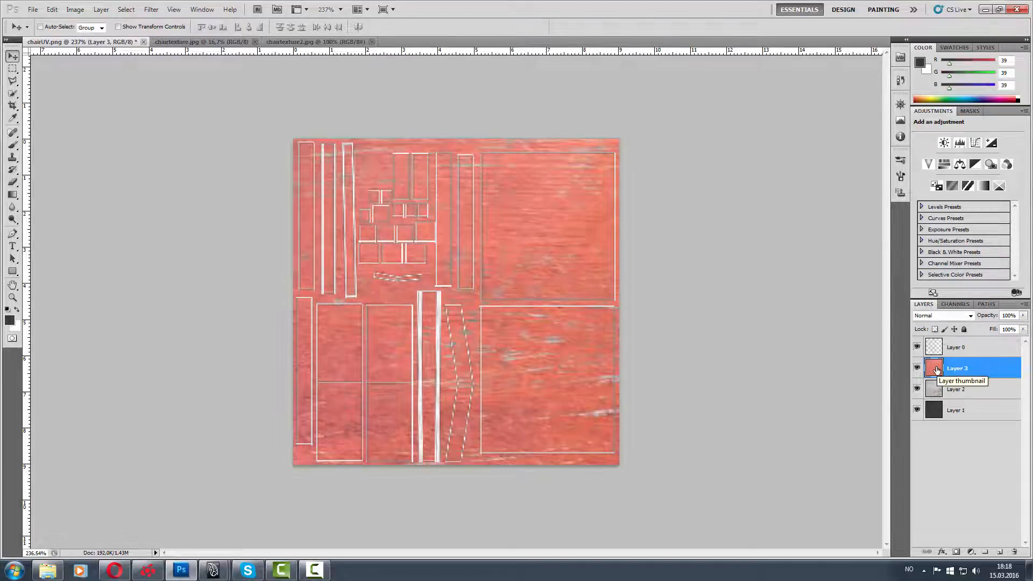
- Scale the pasted red texture proportionally to 56.39% so it fits the height of the UV canvas
key("ctrl+t")
scroll(937, 370, "down", 5, "alt")
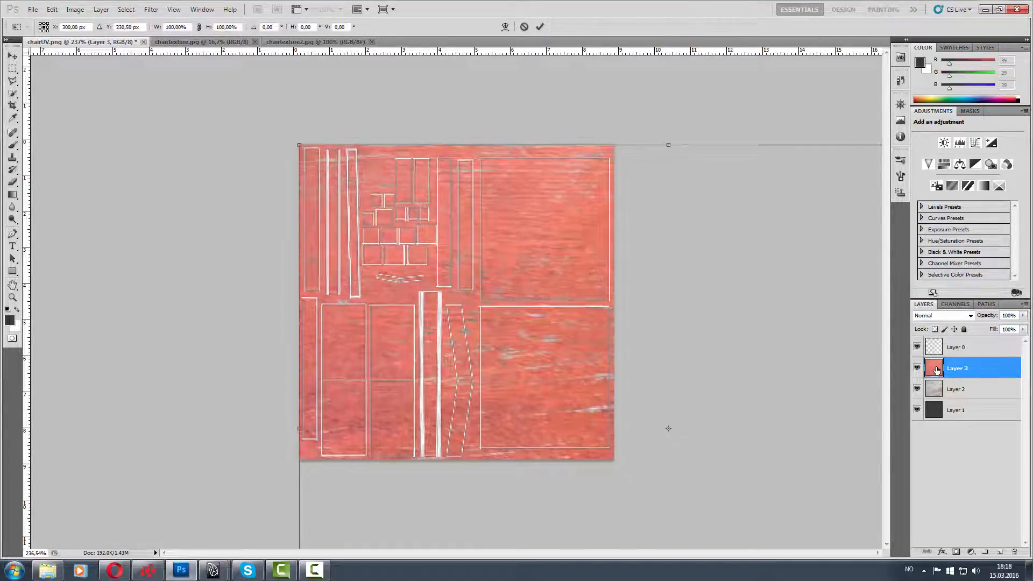
left_click_drag(795, 539, 581, 427, "shift")
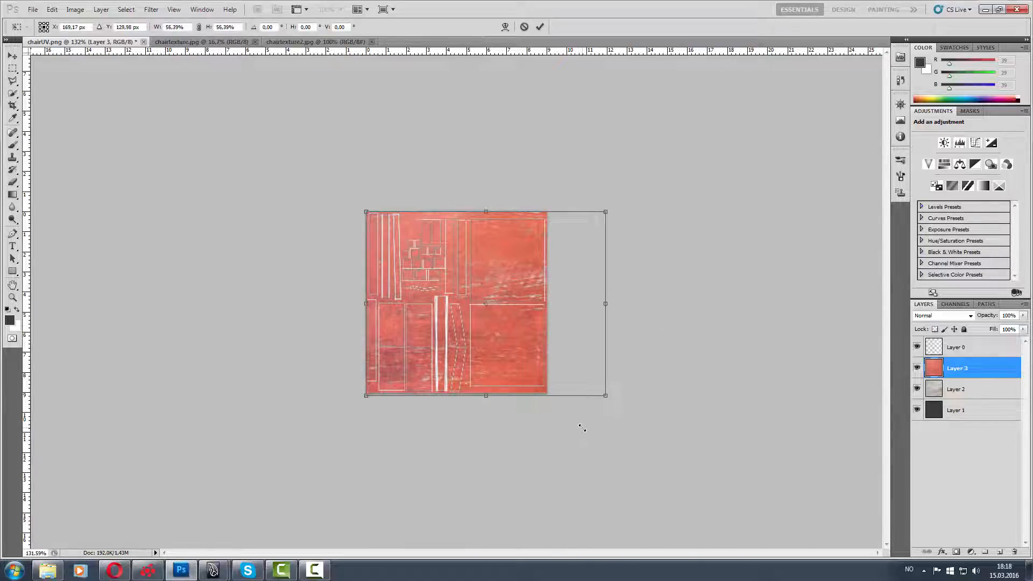
left_click(540, 26)
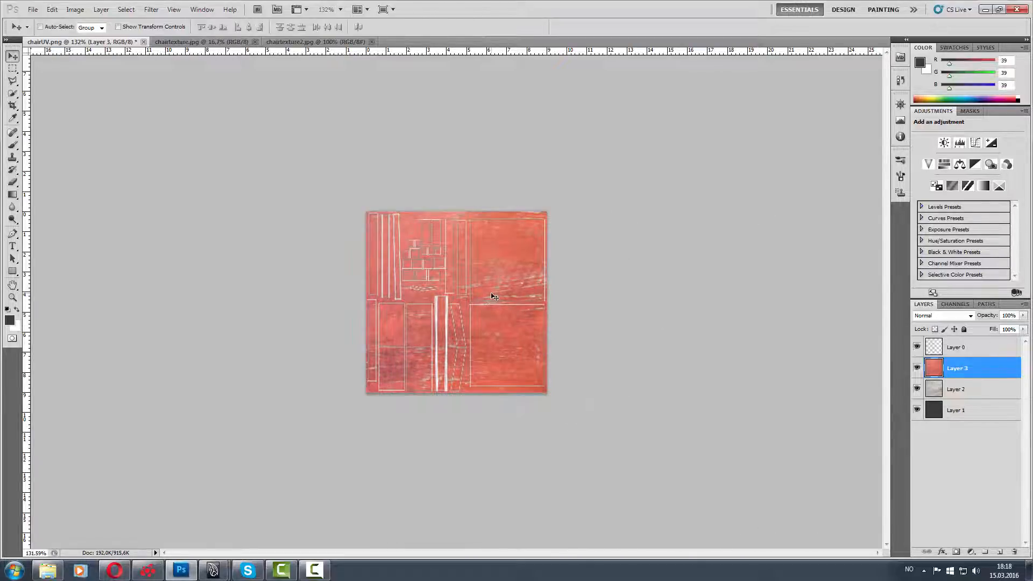
- Add a new empty layer for painting and place it between the red texture and the UV wireframe layer
scroll(494, 296, "up", 8, "alt")
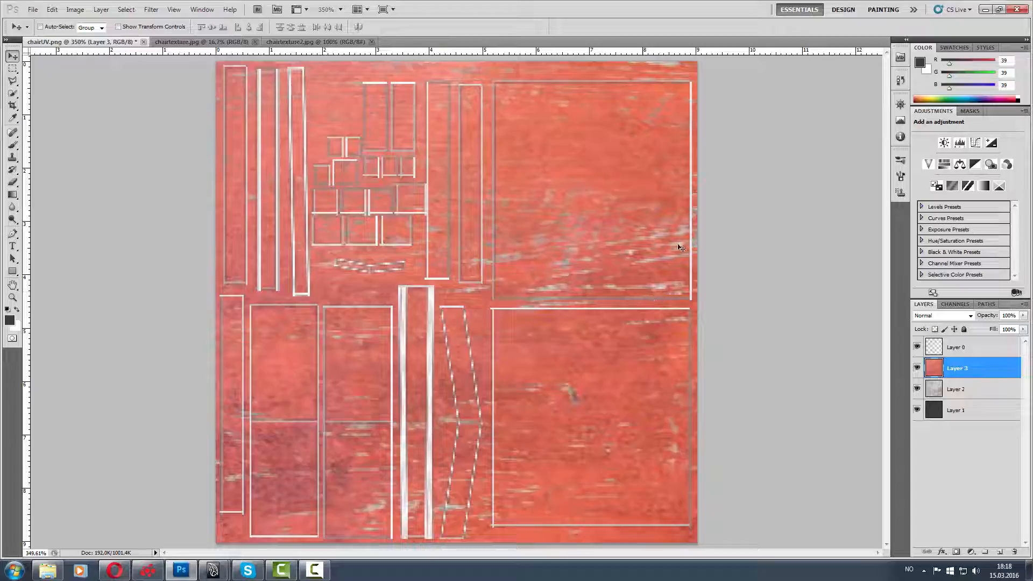
mouse_move(942, 391)
left_mouse_down()
mouse_move(945, 365)
mouse_move(934, 398)
left_mouse_up()
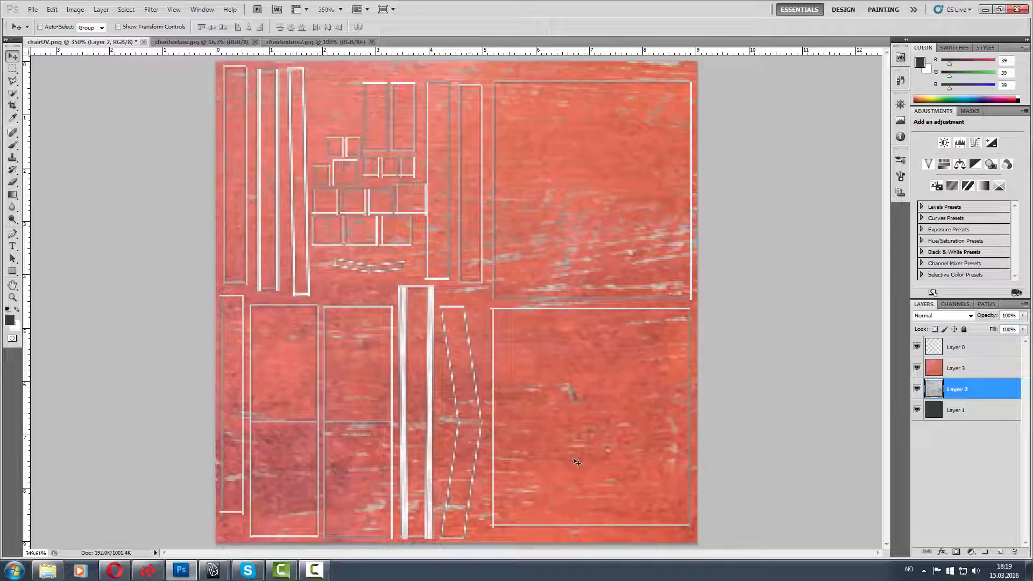
key("b")
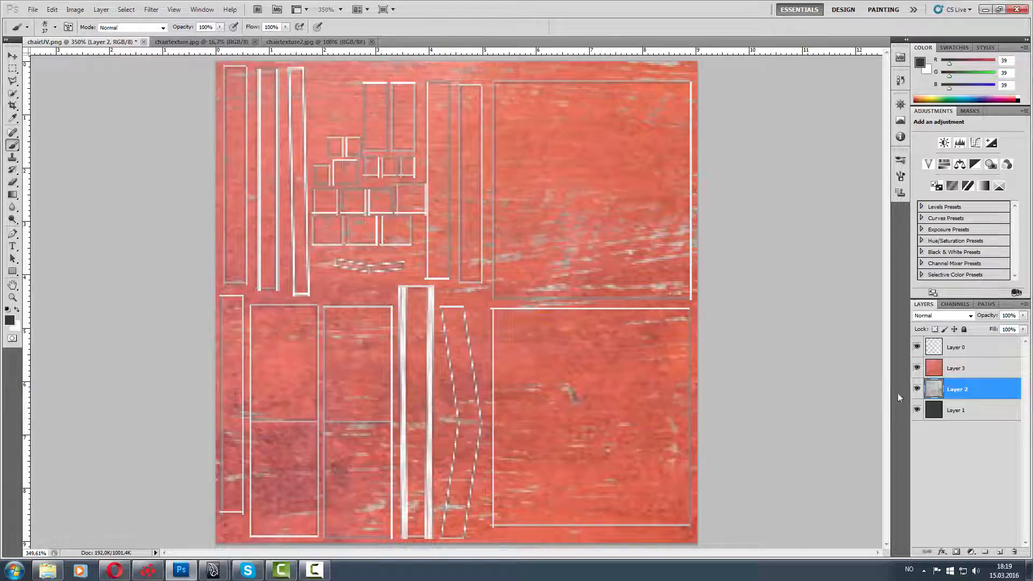
left_click(1002, 554)
left_click_drag(935, 393, 935, 360)
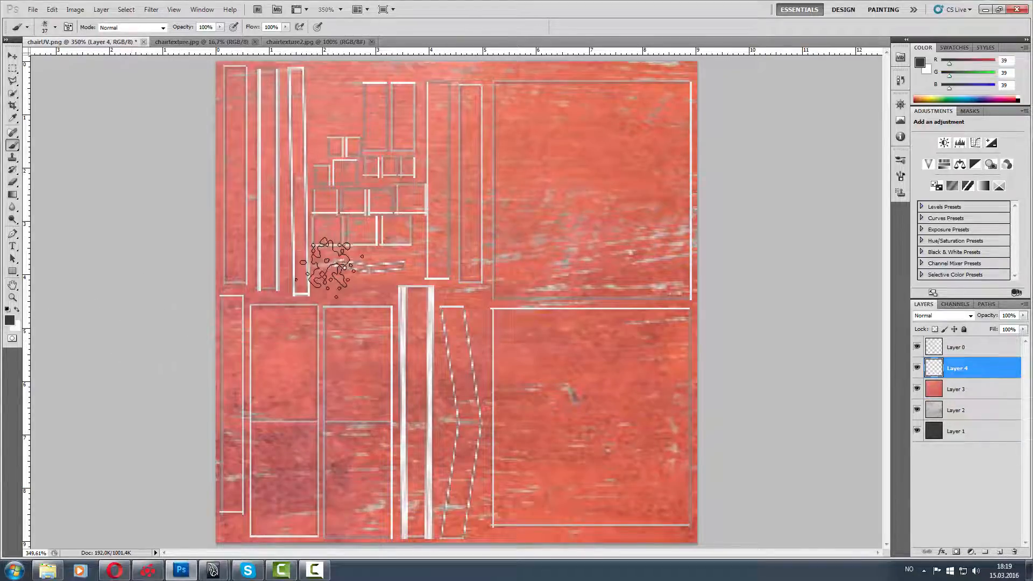
- Reduce the brush size to 10 px and paint dark shading across the lower end of the tall white-edged strip shell
right_click(422, 535)
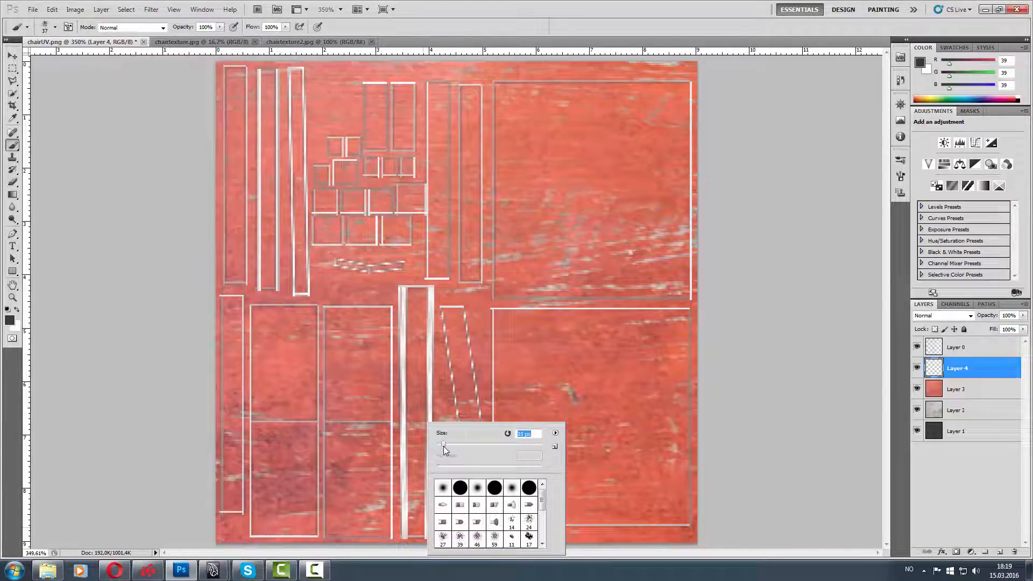
left_click_drag(443, 447, 441, 447)
left_click(575, 10)
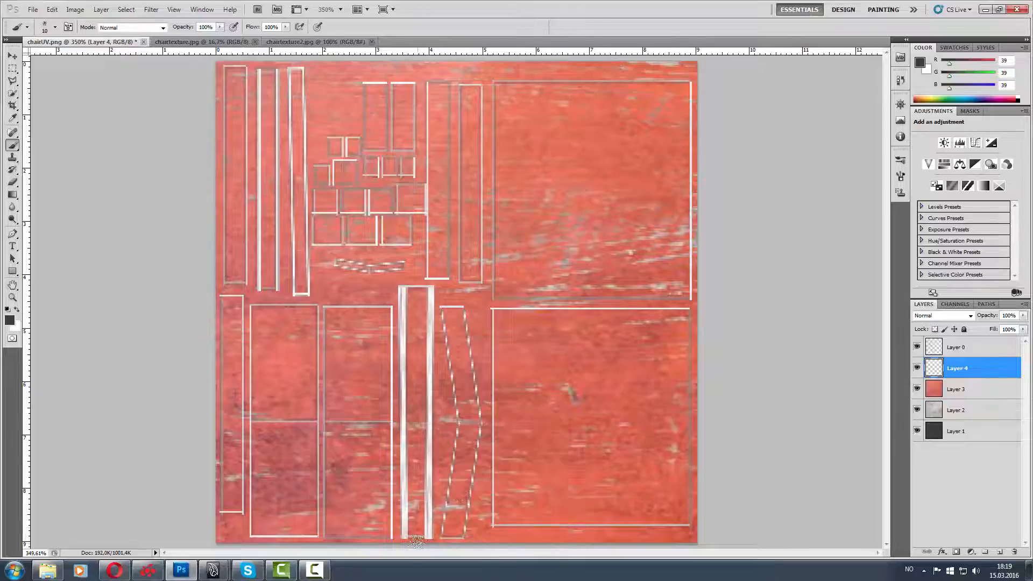
left_click_drag(415, 536, 425, 537)
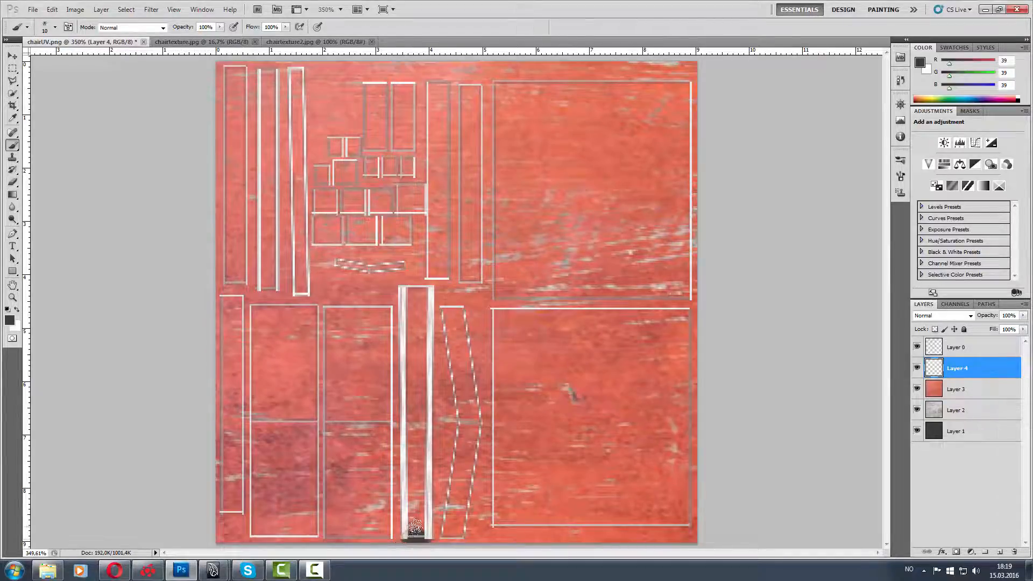
- Set the eraser size to 10 px and brush dark shading onto the lower end of the slanted strip shell
key("e")
right_click(432, 514)
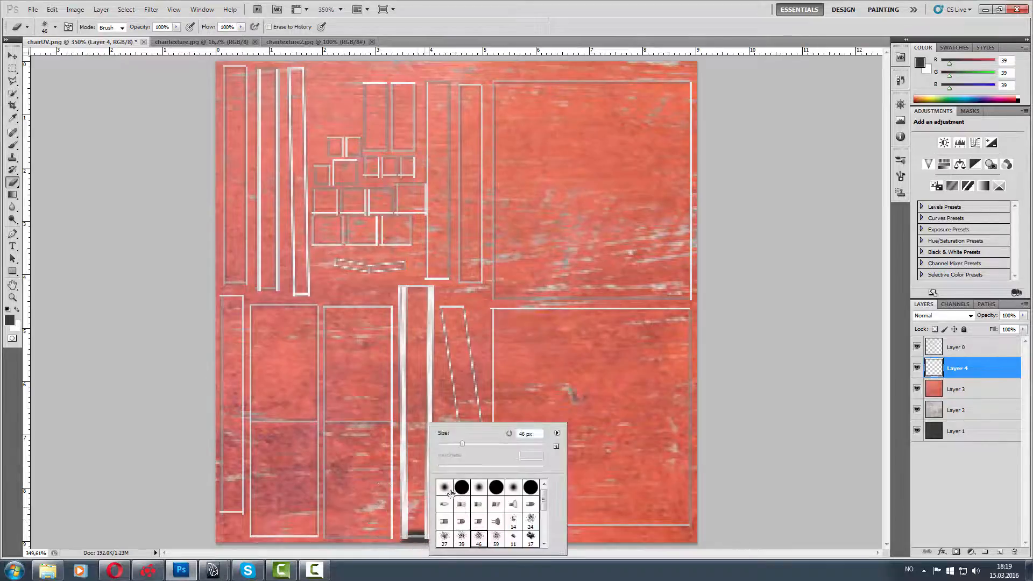
left_click_drag(445, 446, 443, 445)
left_click(494, 19)
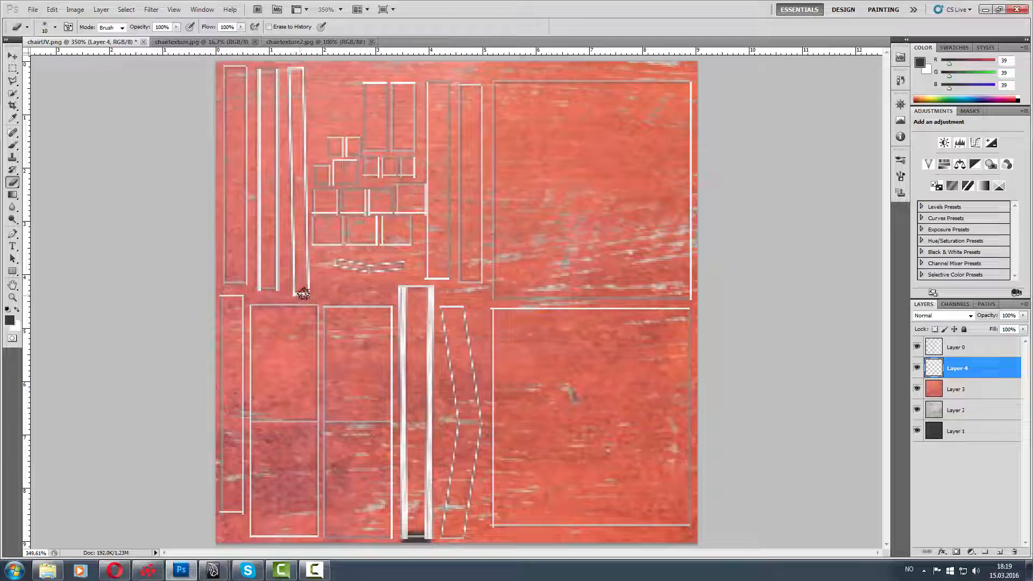
key("b")
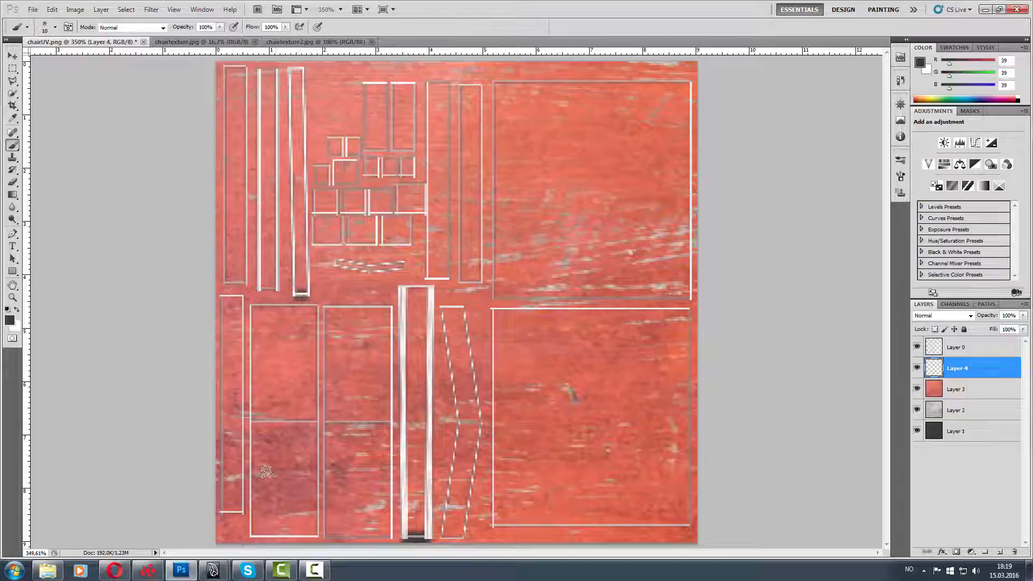
- Switch to Maya and set the chair up for picking individual UVs on its shells in the UV layout
mouse_move(215, 569)
left_click(244, 534)
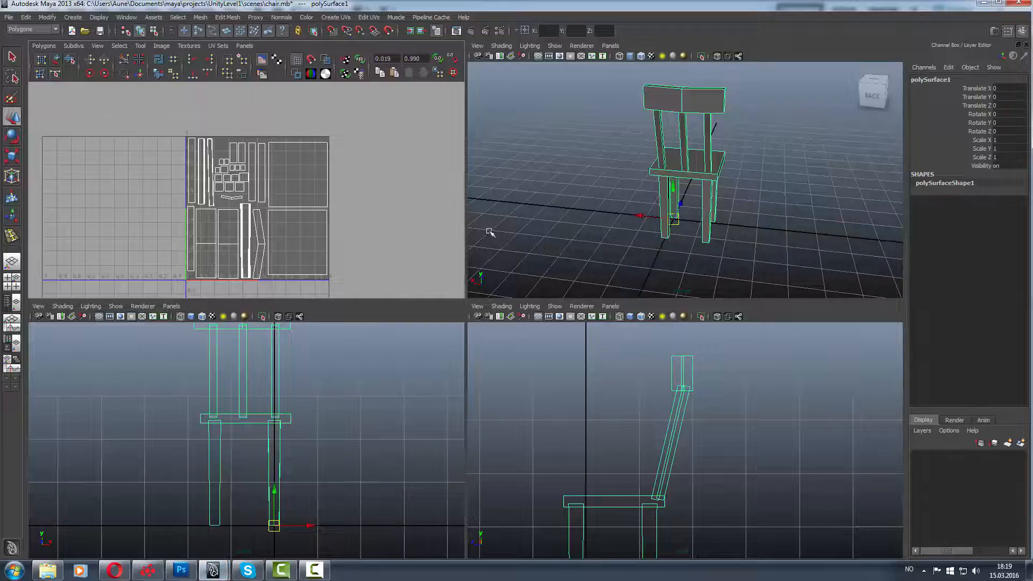
right_click_drag(665, 159, 702, 147)
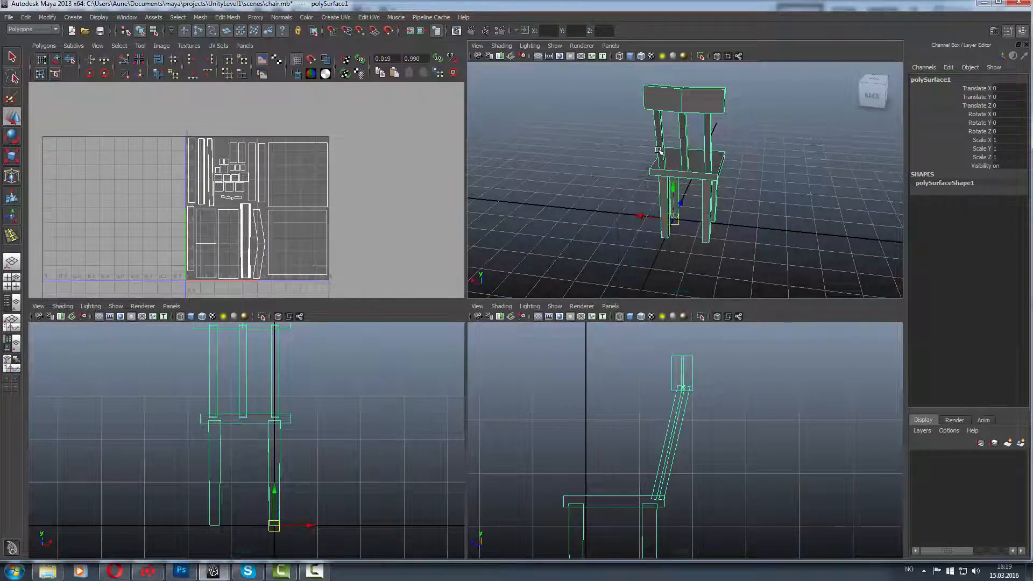
left_click(585, 185)
left_click(670, 154)
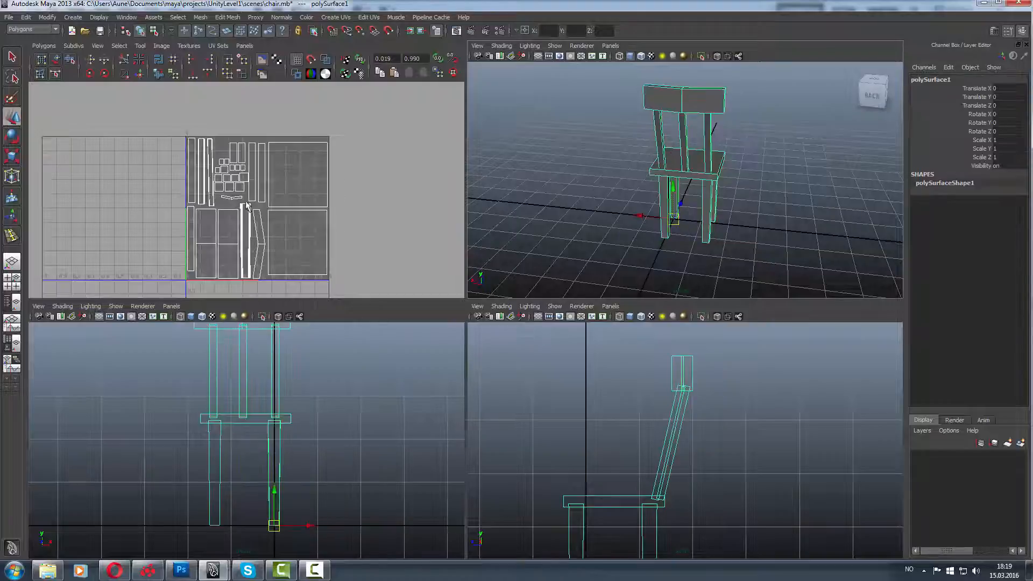
right_click_drag(302, 236, 316, 232)
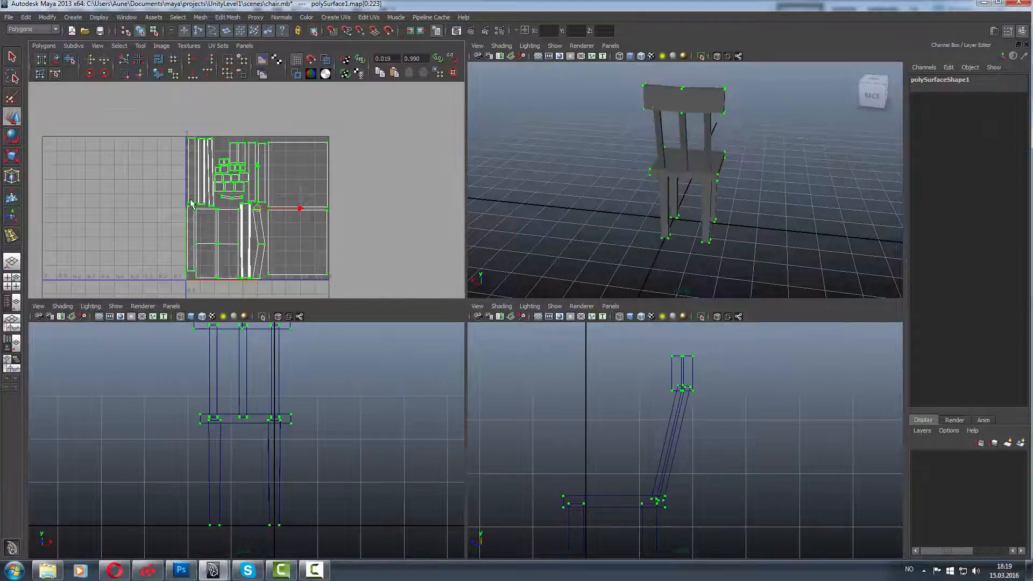
right_click_drag(191, 201, 425, 226, "alt")
right_click_drag(143, 209, 185, 212)
left_click(98, 190)
left_click(651, 164)
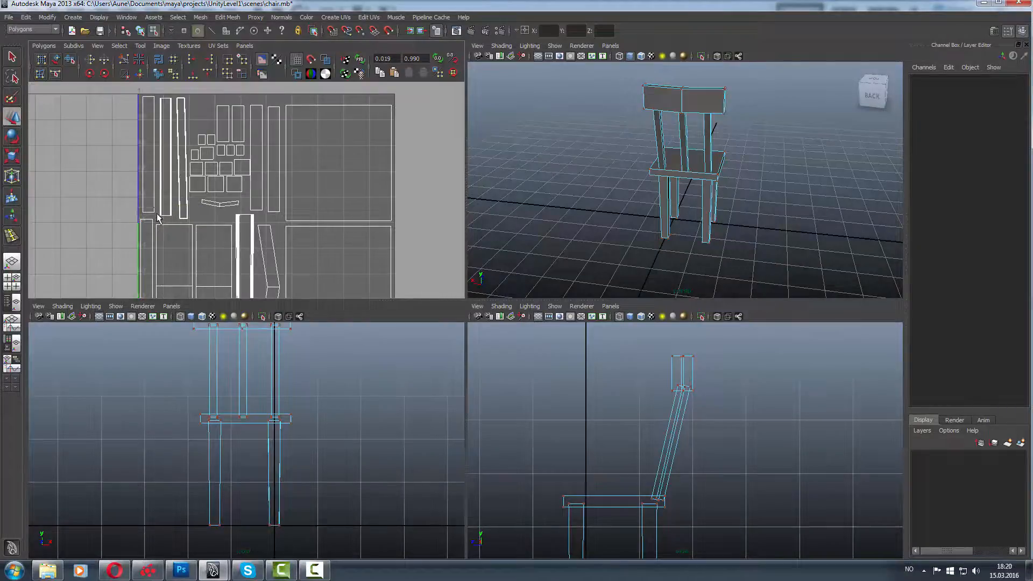
- Select the lower-end UVs of the leftmost strip shell and the slanted strip shell to check where they sit on the chair
left_click(156, 216)
left_click_drag(616, 266, 510, 226, "alt")
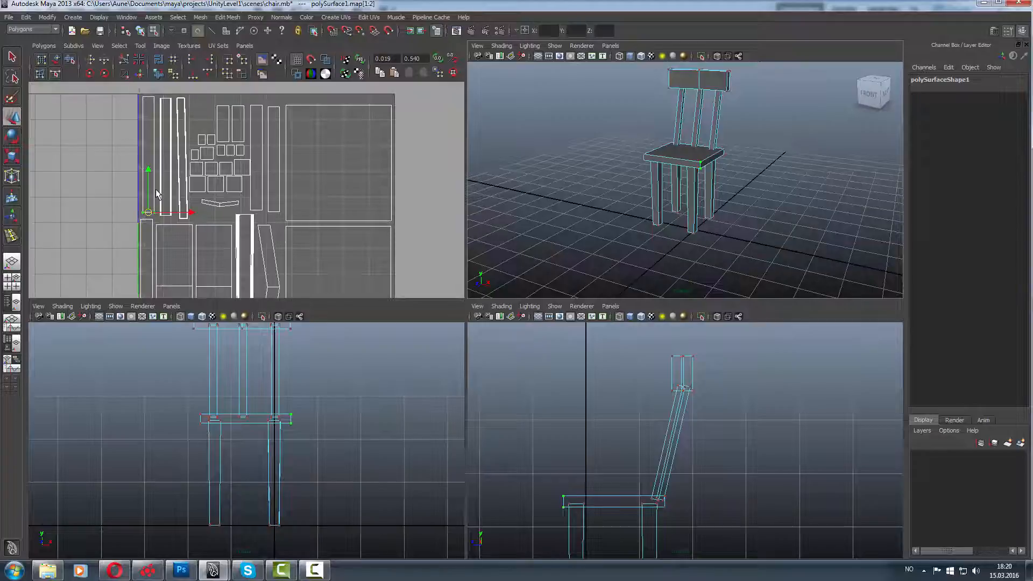
left_click(186, 219)
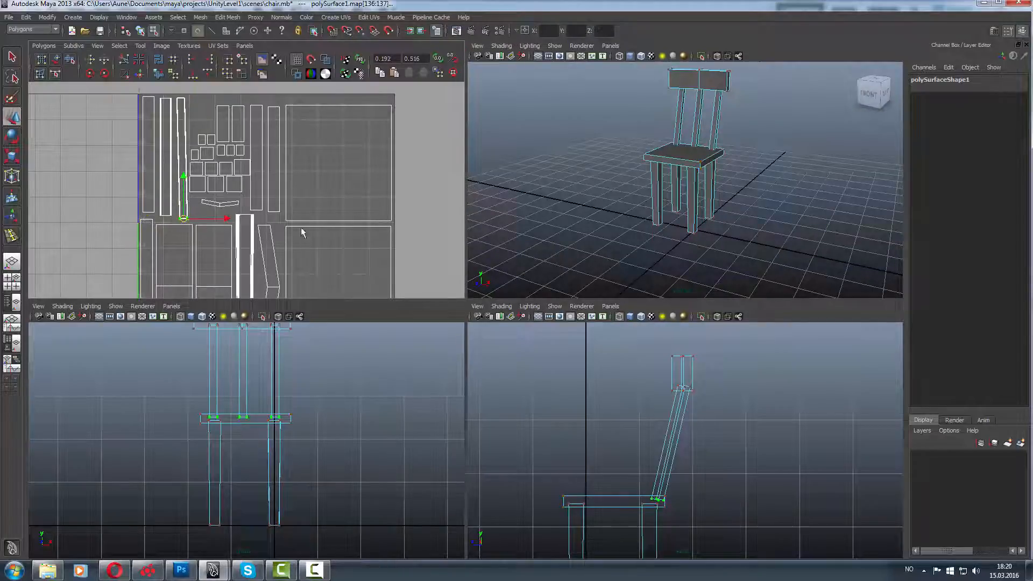
left_click_drag(588, 196, 479, 194, "alt")
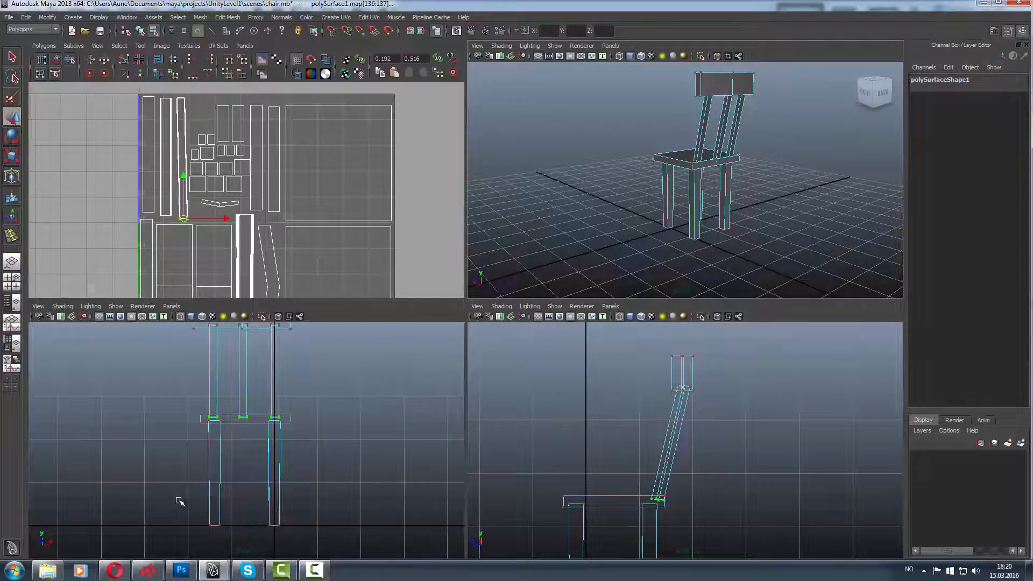
- Switch to Photoshop, add a new layer above the shading layer, and rename the shading layer "dirt"
left_click(182, 570)
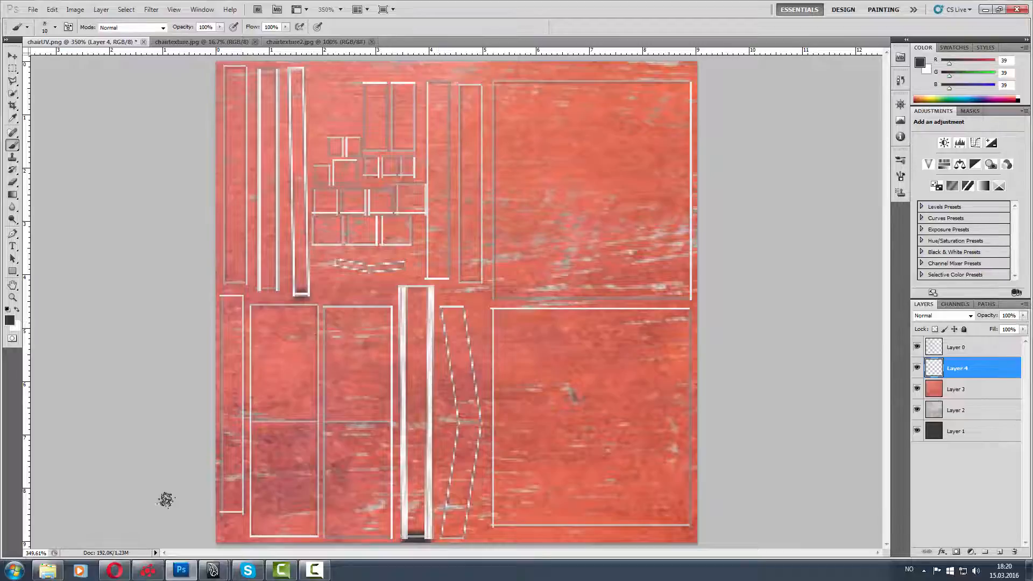
mouse_move(113, 575)
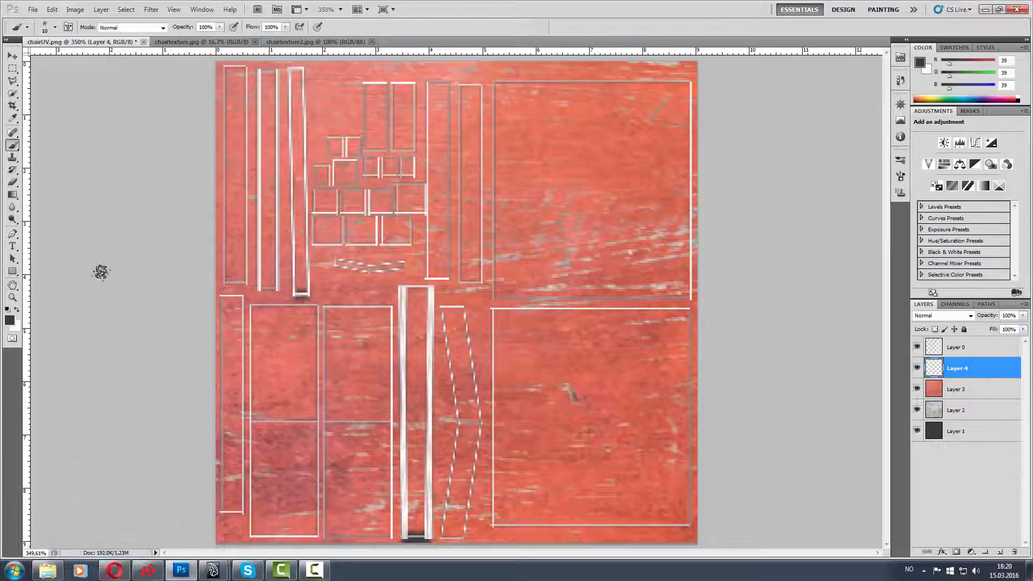
left_click(1000, 553)
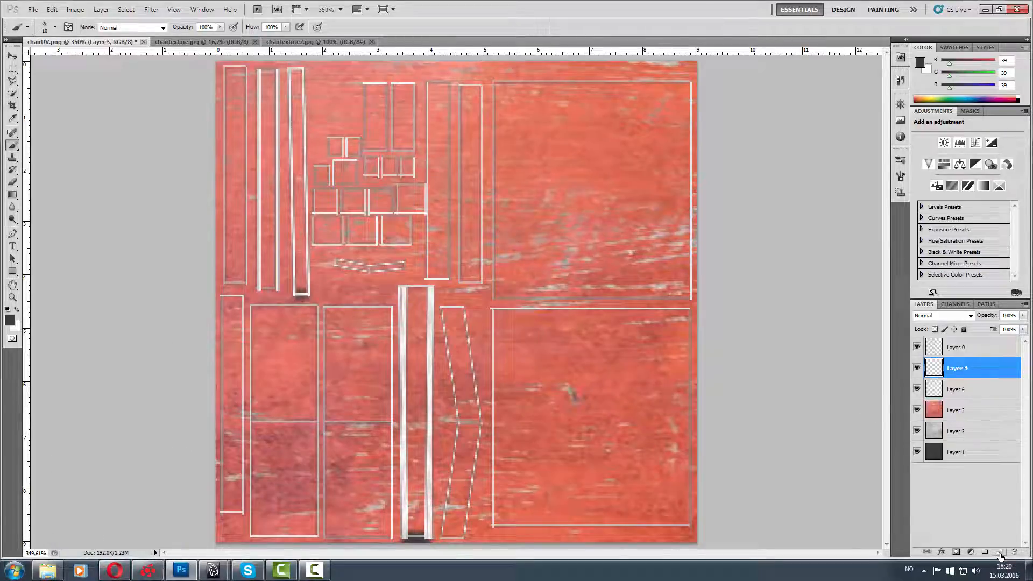
double_click(956, 389)
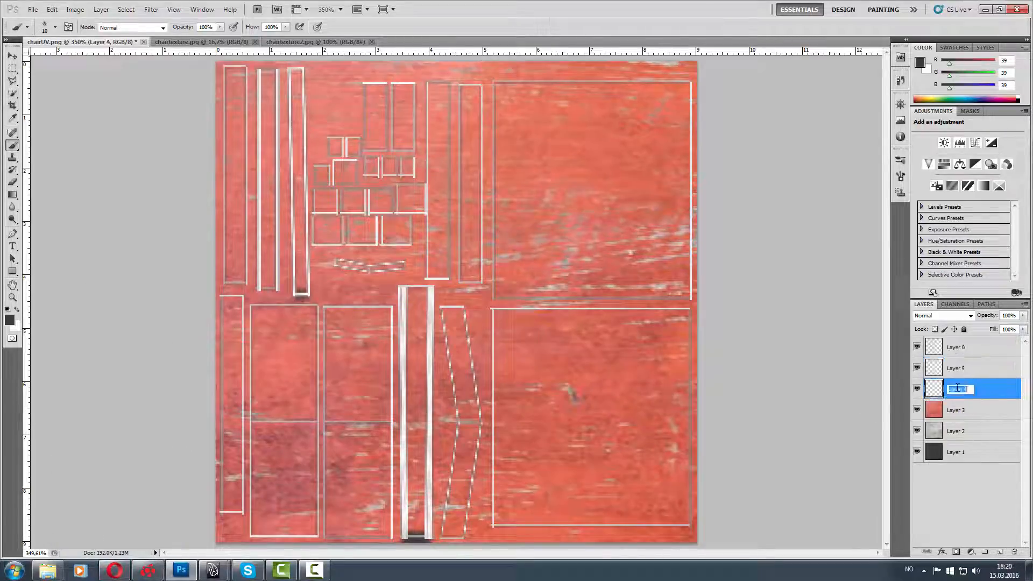
type("dirt")
key("Return")
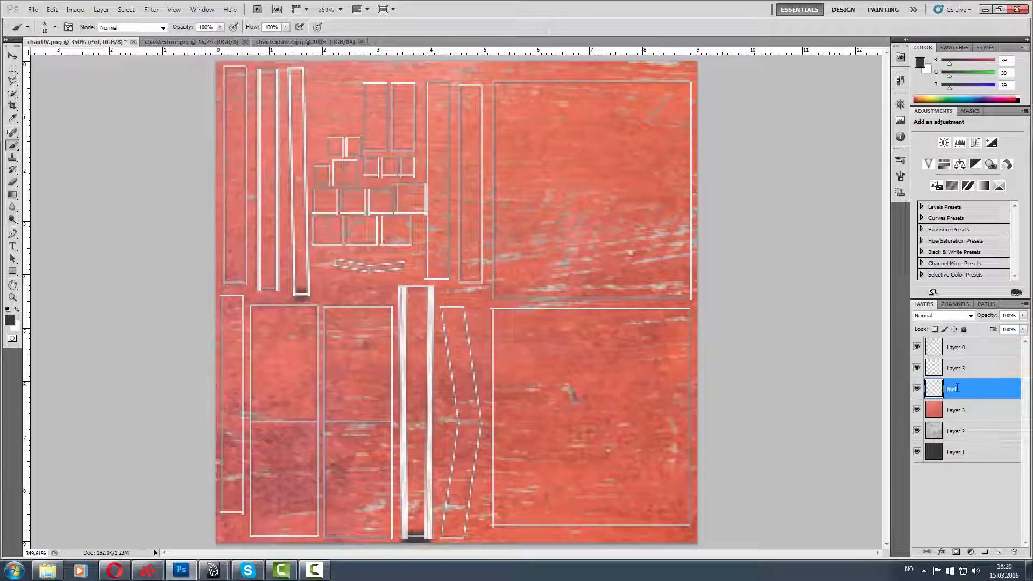
- On the new layer above dirt, paint a white patch across the upper large square shell with a 60 px soft round brush
left_click(945, 369)
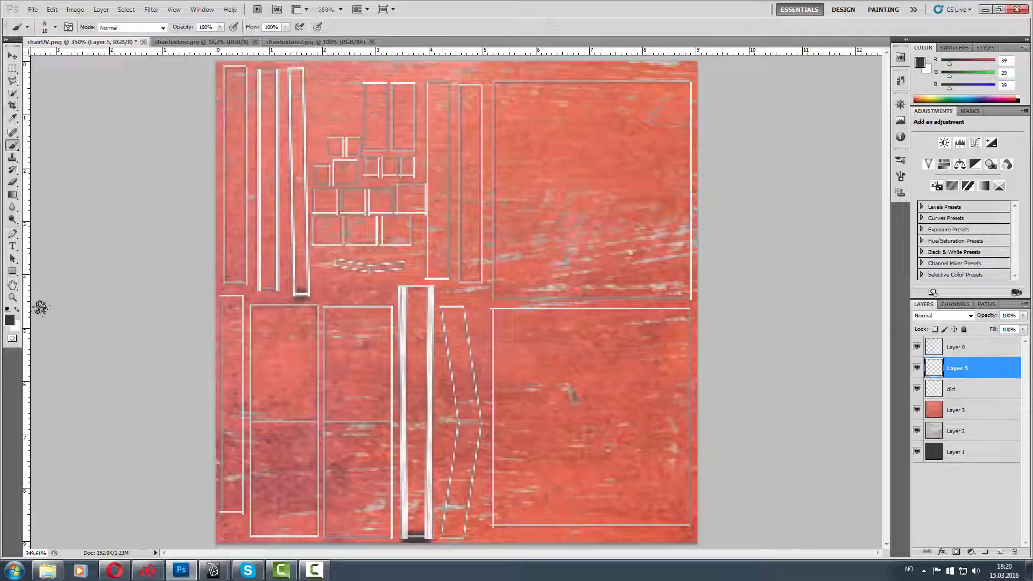
left_click(17, 311)
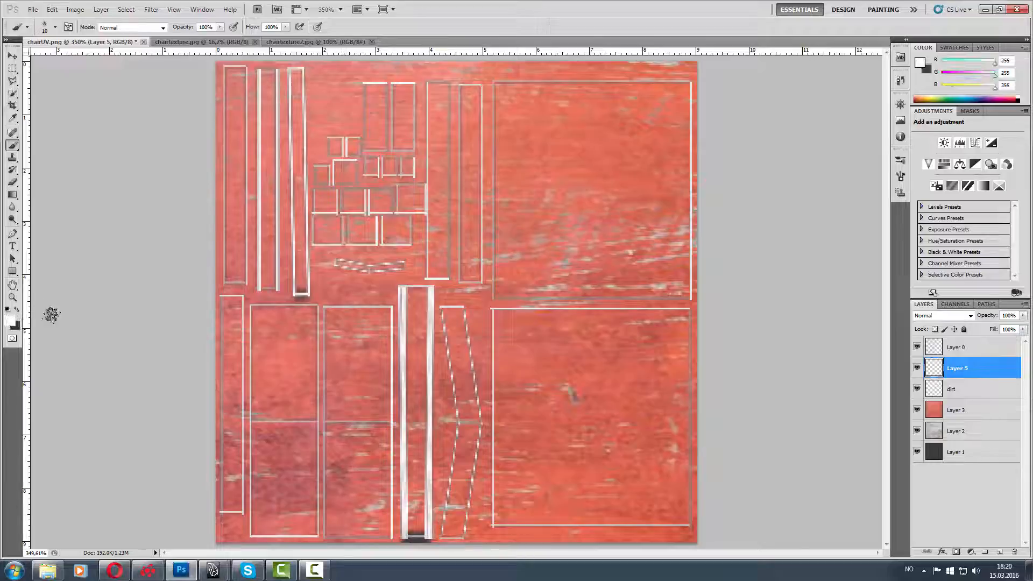
right_click(290, 254)
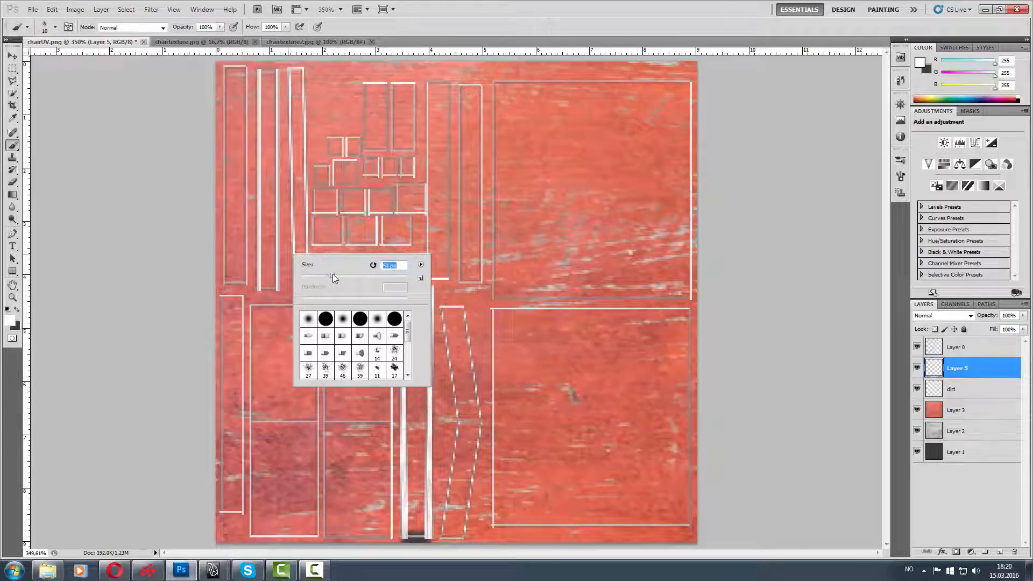
left_click(463, 23)
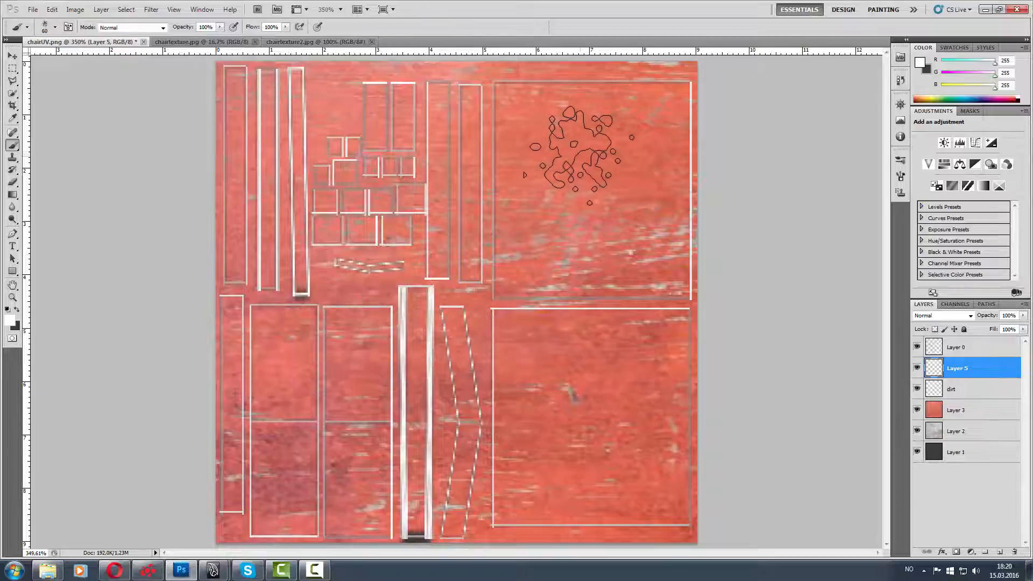
left_click(47, 30)
left_click(61, 106)
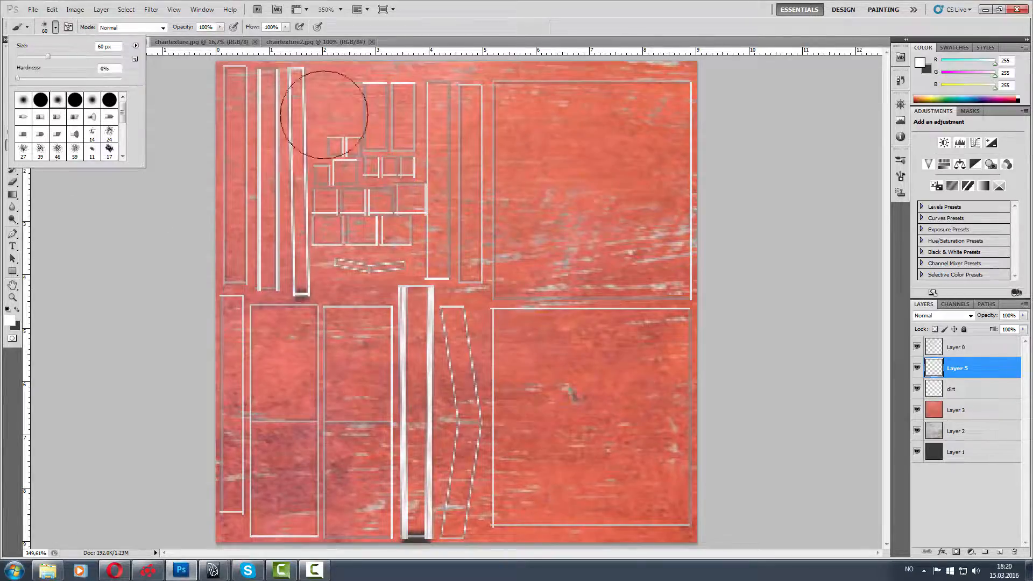
left_click(615, 197)
left_click_drag(546, 145, 625, 146)
- Enlarge the soft brush to 147 px and build up a white glow filling the middle of the upper large square shell
right_click(617, 180)
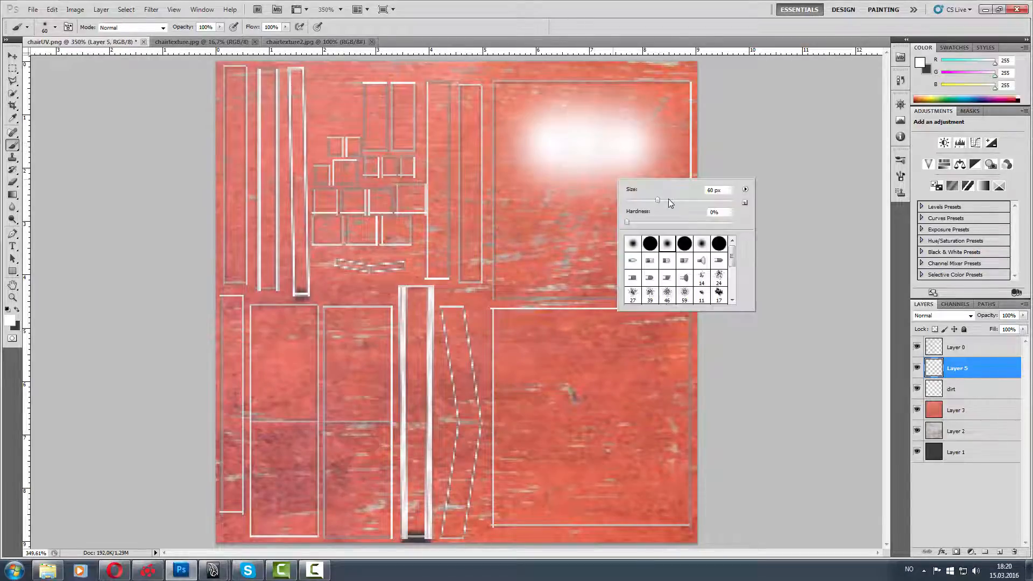
left_click_drag(692, 200, 693, 201)
left_click(589, 9)
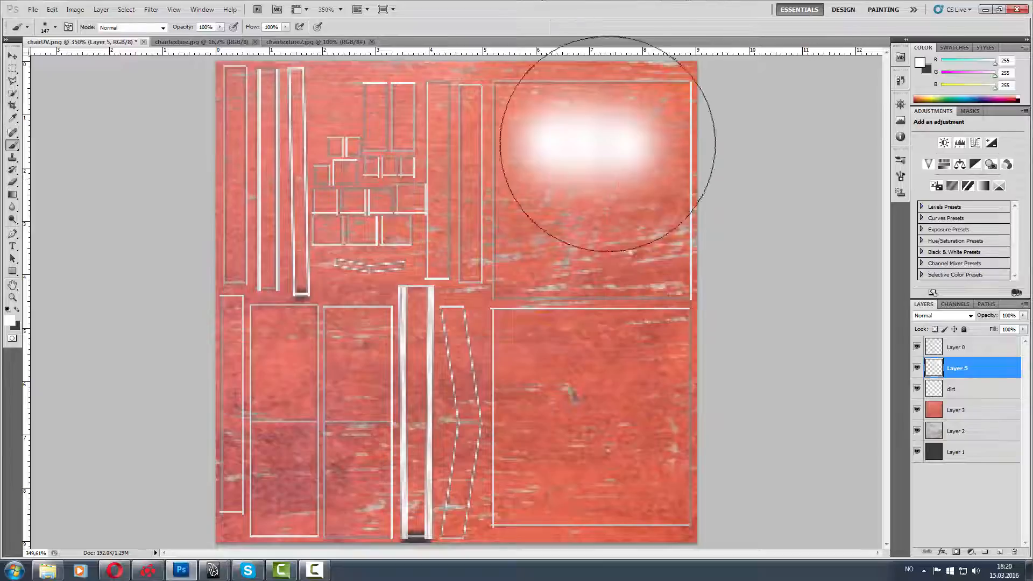
left_click(590, 197)
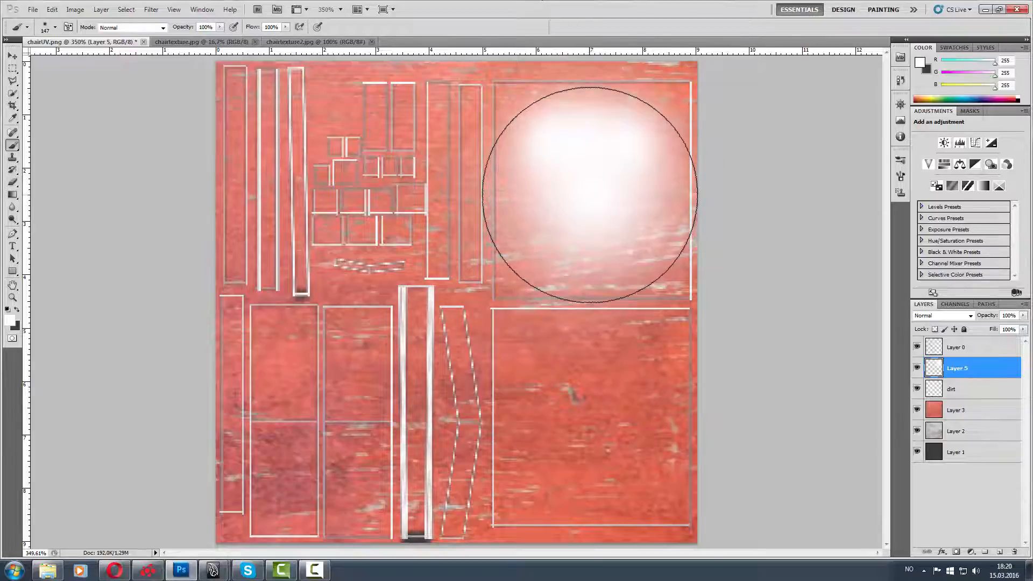
left_click(594, 185)
left_click(586, 199)
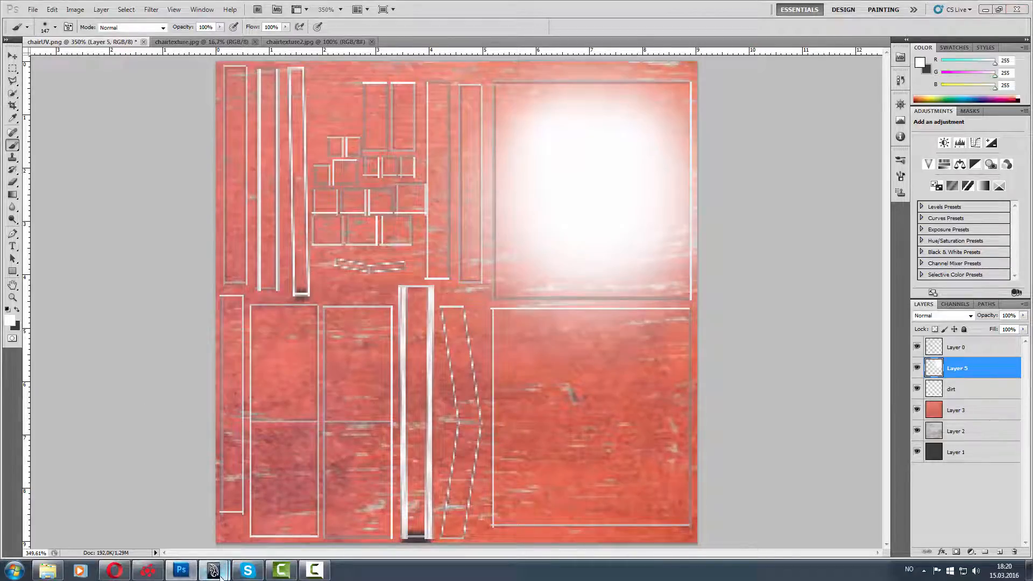
- Switch to Maya and select the outer-edge UVs of the upper large square shell to check which side of the seat it covers
mouse_move(213, 569)
left_click(267, 531)
right_click_drag(369, 119, 411, 121)
left_click_drag(363, 96, 417, 186)
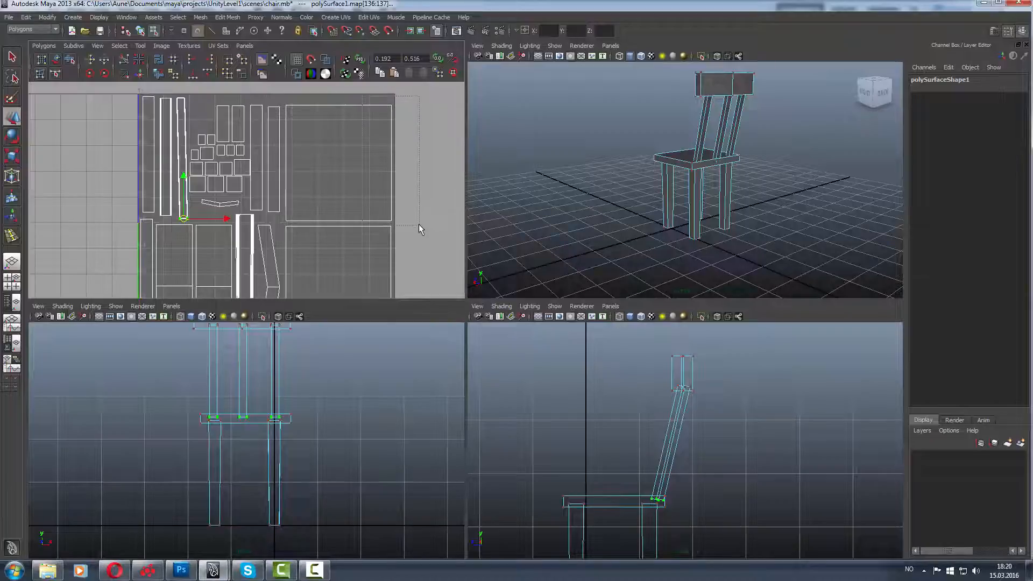
left_click_drag(419, 224, 419, 224)
left_click_drag(622, 180, 743, 138, "alt")
mouse_move(359, 107)
right_mouse_down()
mouse_move(378, 112)
mouse_move(362, 88)
mouse_move(357, 108)
right_mouse_up()
key("alt+Tab")
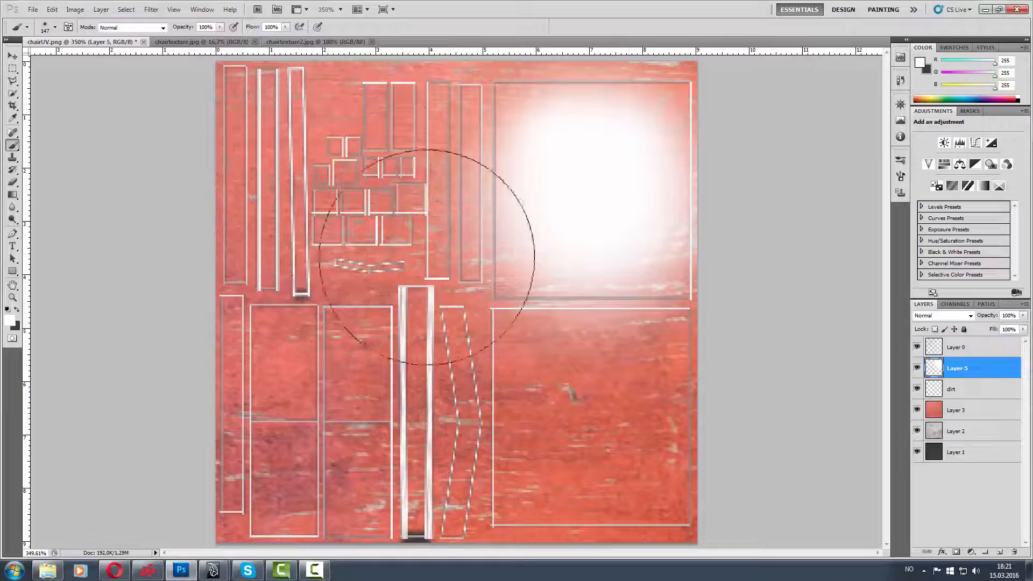
key("alt+Tab")
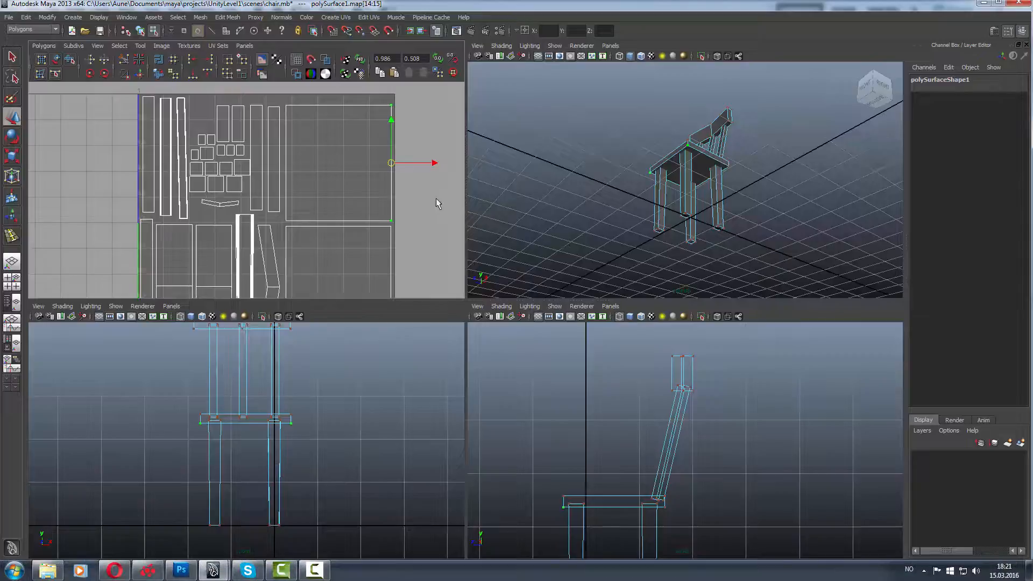
- Switch to Photoshop and move the white glow from the upper large square shell onto the lower one
key("alt+Tab")
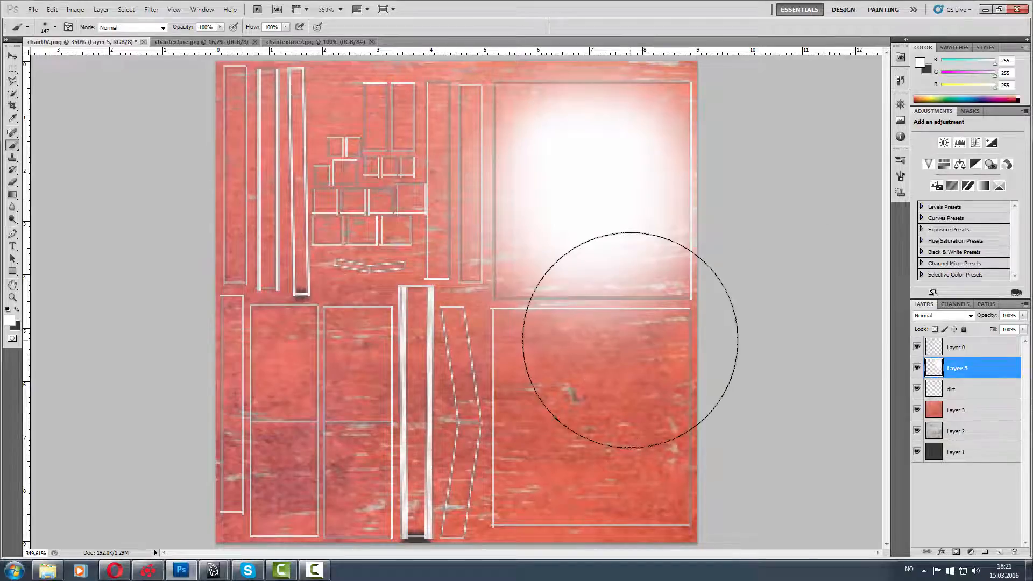
key("v")
mouse_move(535, 240)
left_mouse_down()
mouse_move(563, 240)
mouse_move(568, 414)
left_mouse_up()
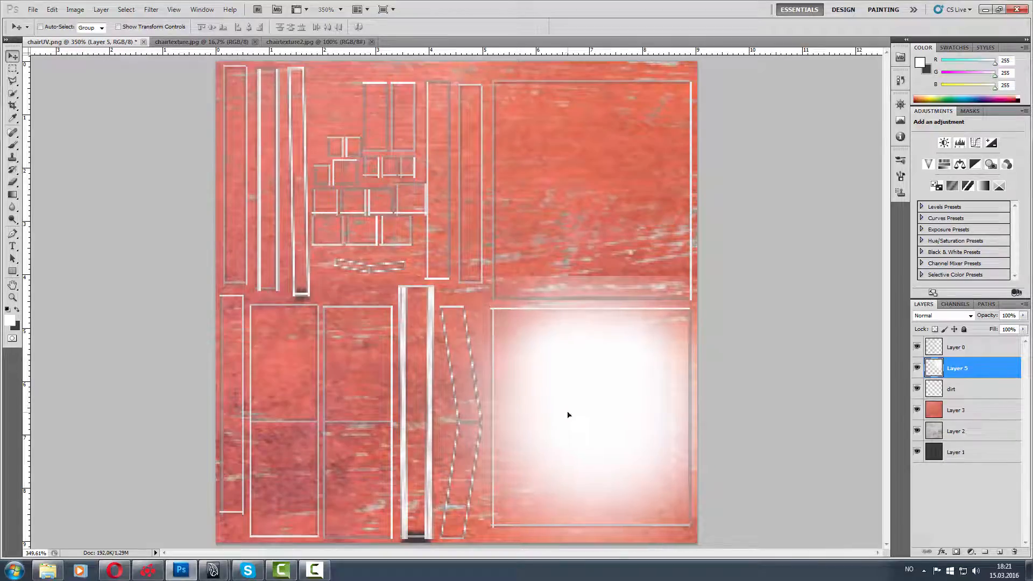
- Set the eraser to a 125 px soft round brush and erase the white spill around the lower large square shell
key("e")
right_click(585, 243)
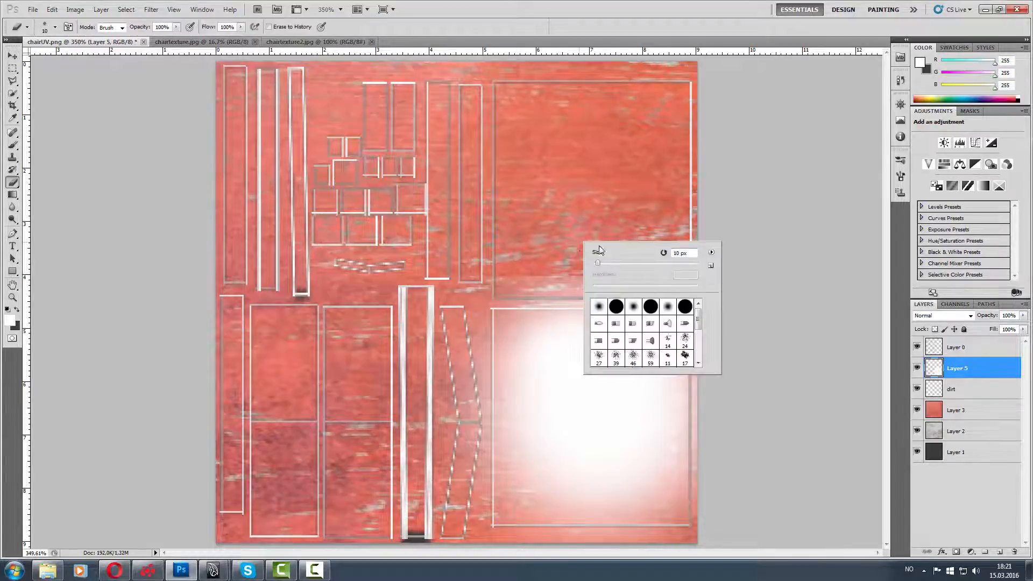
left_click_drag(634, 265, 652, 263)
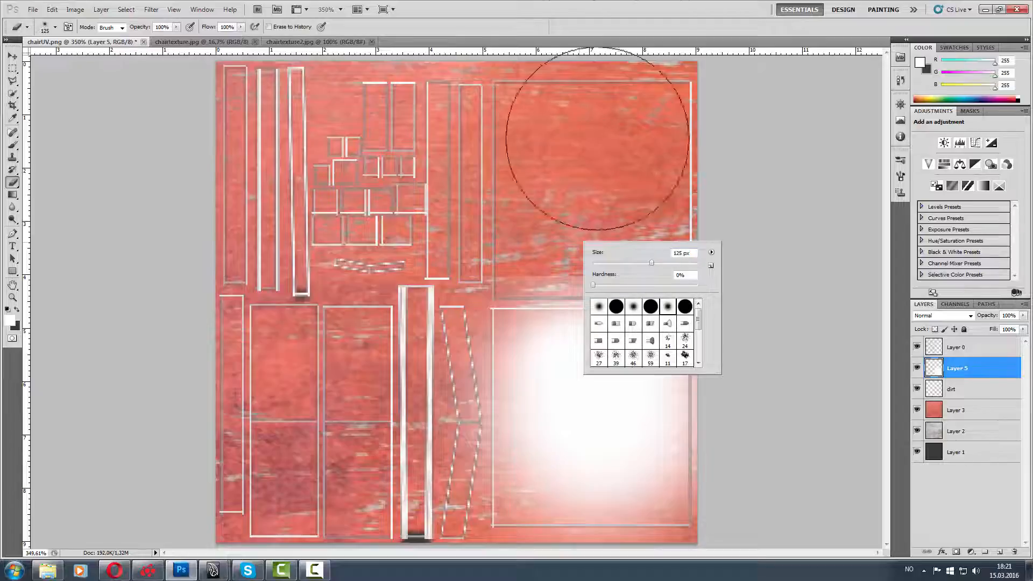
left_click(602, 30)
left_click_drag(572, 205, 628, 215)
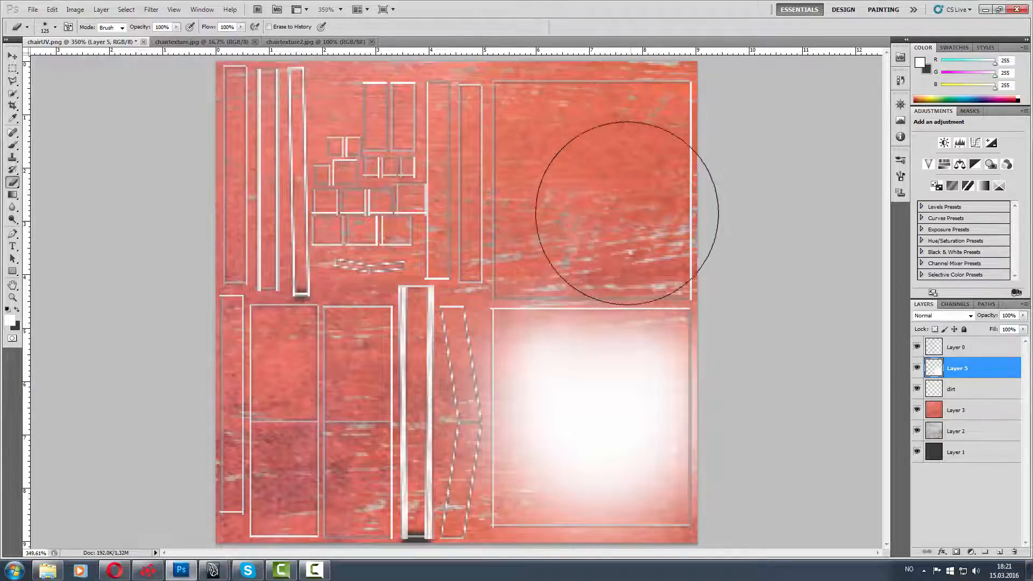
mouse_move(506, 199)
left_mouse_down()
mouse_move(402, 274)
mouse_move(369, 450)
mouse_move(439, 567)
mouse_move(839, 567)
left_mouse_up()
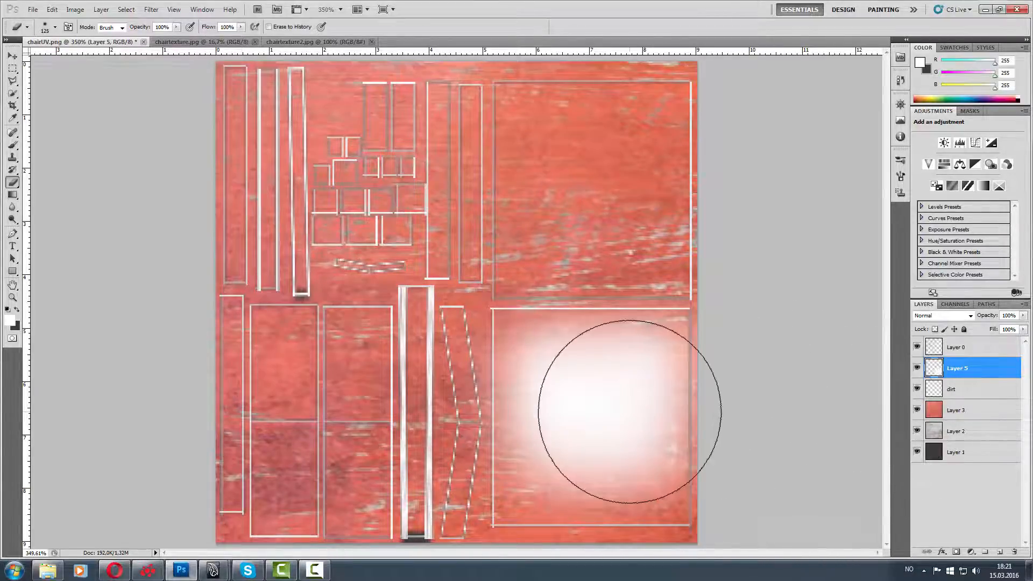
- Brush more white over the middle of the lower large square shell to strengthen the glow
key("b")
left_click(587, 427)
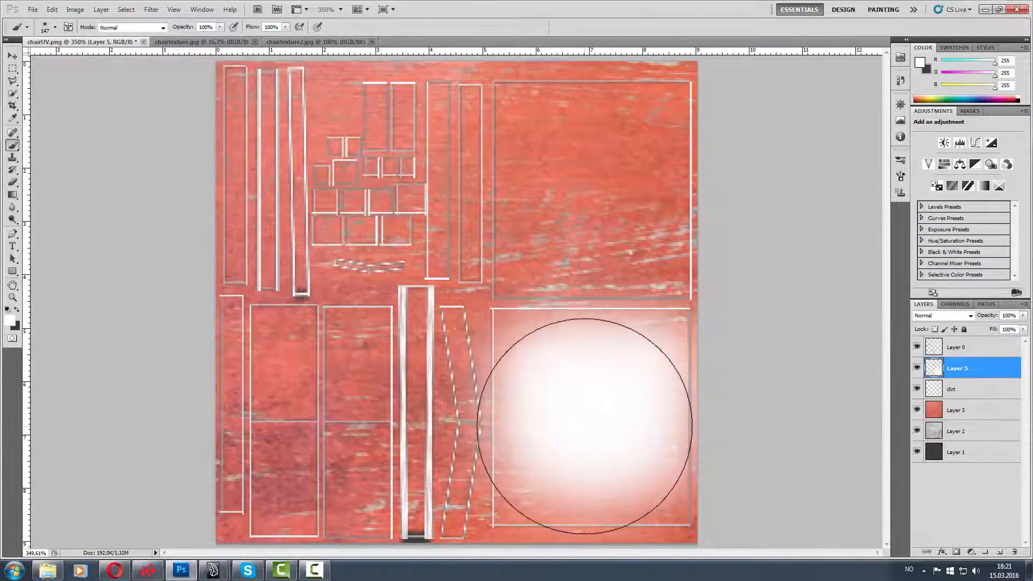
left_click(589, 424)
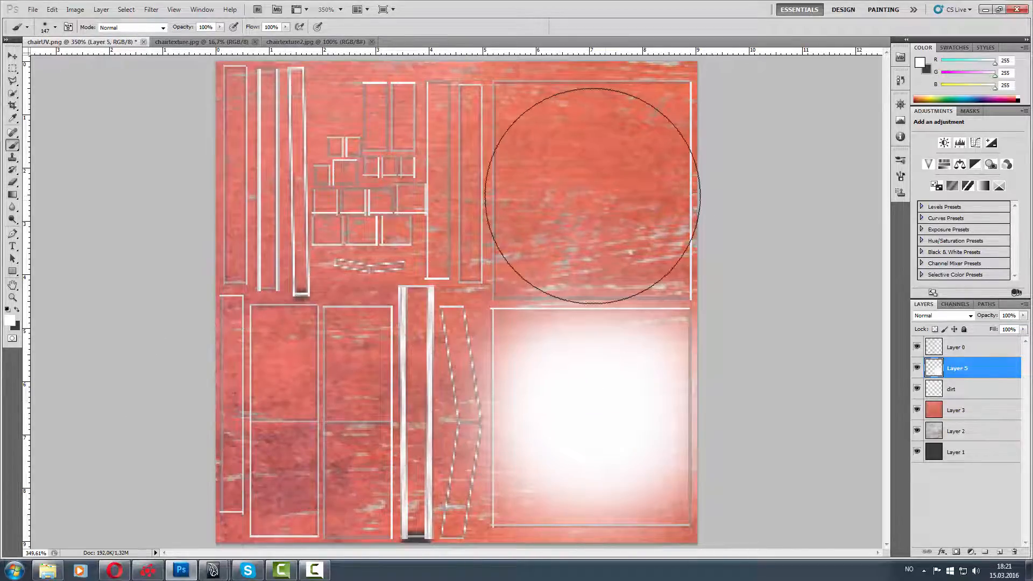
- Switch to Maya and select a front face of the chair's backrest to locate its shell in the UV layout
key("alt+Tab")
left_click_drag(684, 157, 695, 211, "alt")
right_click_drag(685, 147, 714, 136)
left_click(724, 83)
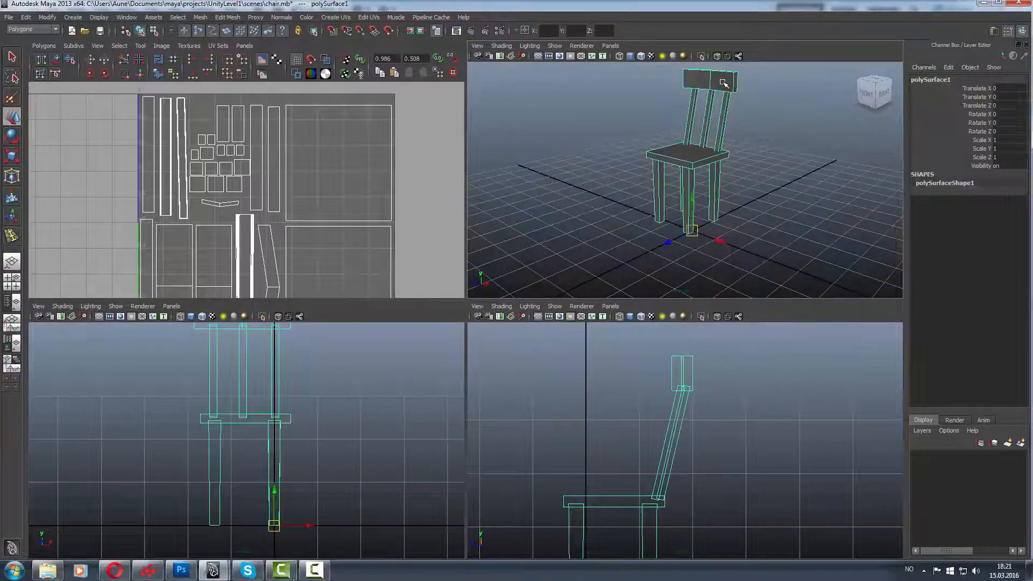
right_click(723, 83)
right_click_drag(722, 82, 723, 107)
left_click(715, 85)
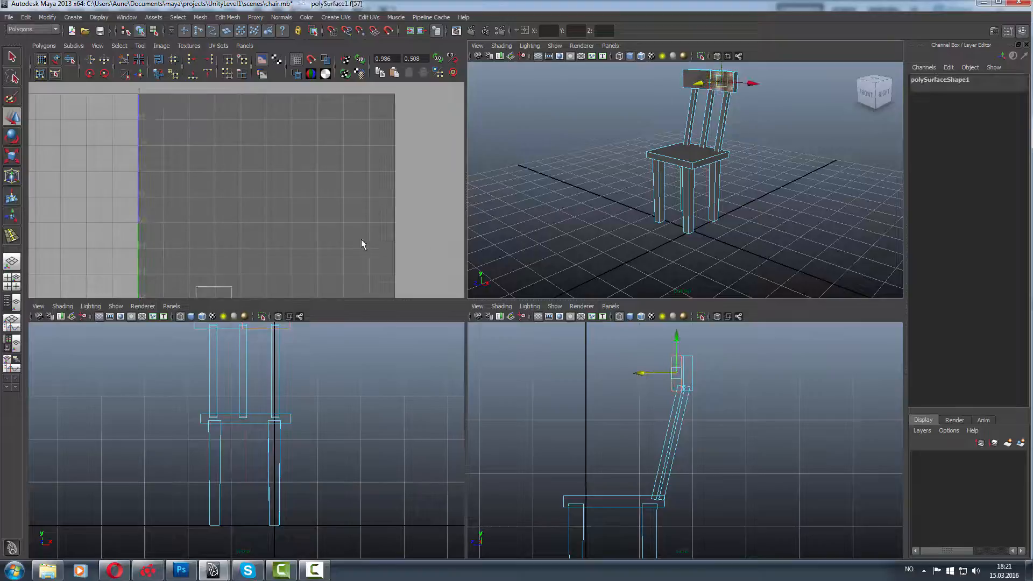
- Switch to Photoshop, set the soft brush to 27 px and paint white highlights along the outer edge of the second backrest shell
key("alt+Tab")
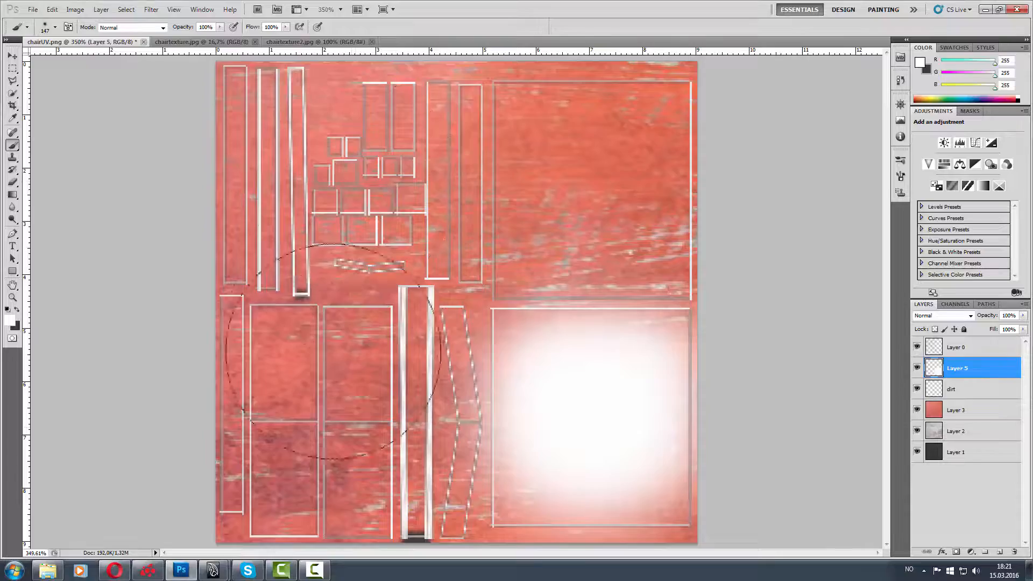
right_click(323, 418)
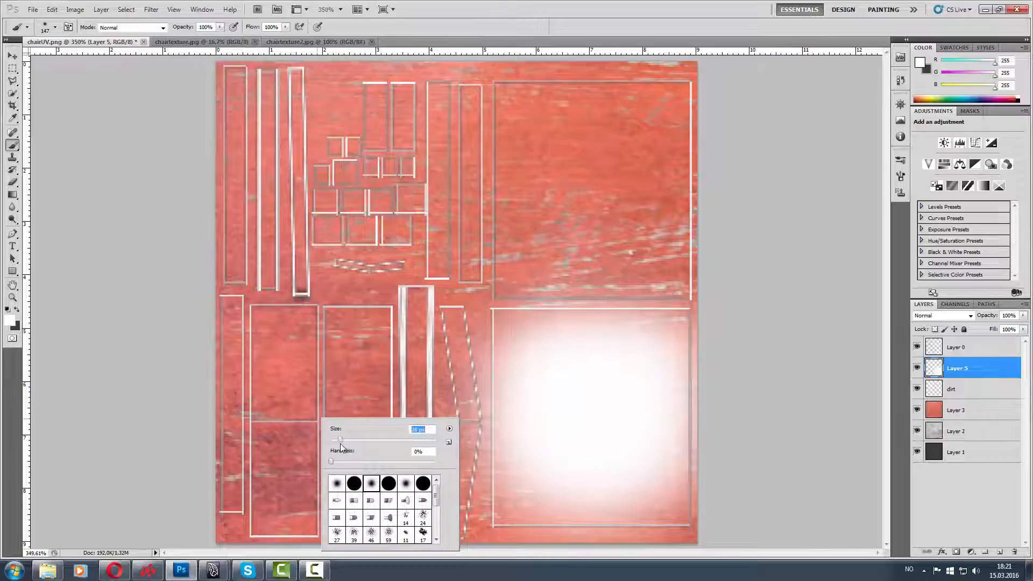
key("Return")
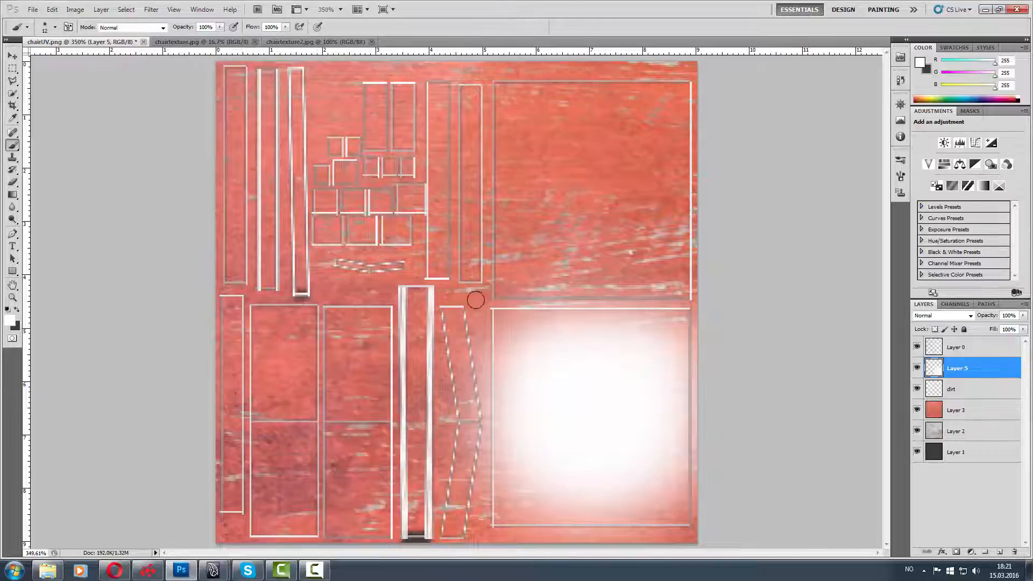
right_click(385, 316)
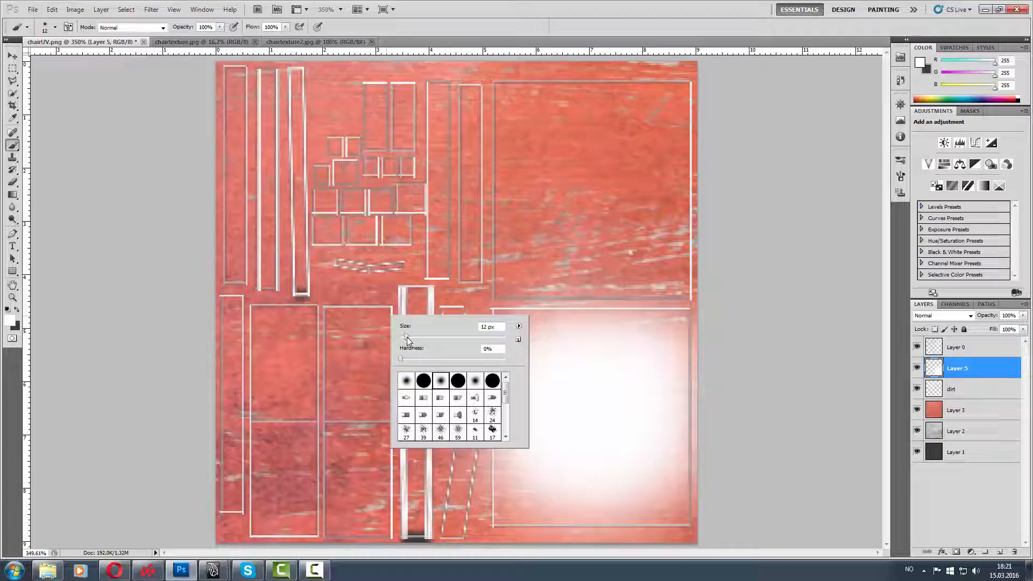
mouse_move(407, 336)
left_mouse_down()
mouse_move(380, 339)
mouse_move(382, 376)
left_mouse_up()
left_click(551, 18)
mouse_move(382, 464)
left_mouse_down()
mouse_move(376, 505)
mouse_move(391, 537)
left_mouse_up()
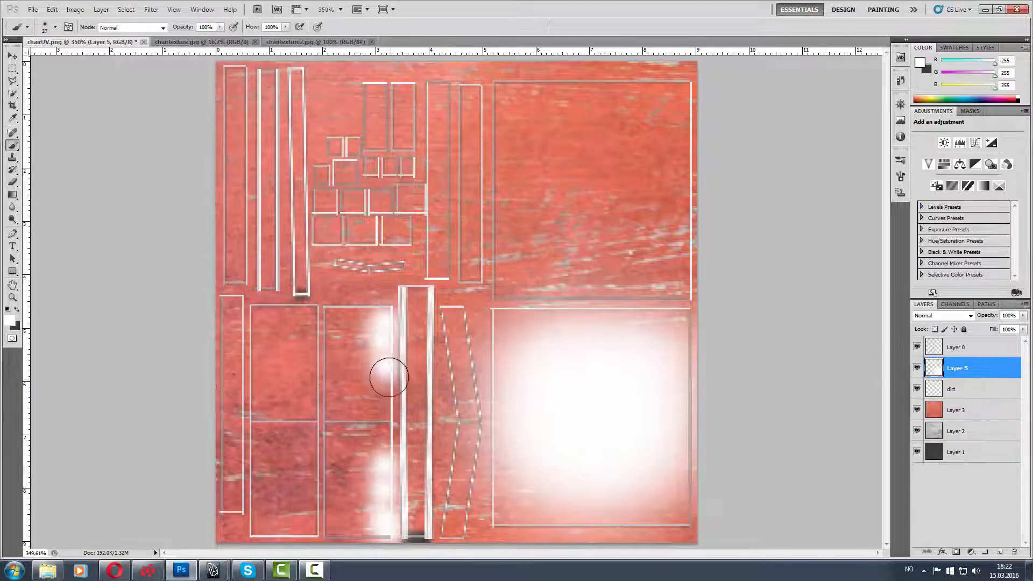
- Switch to Maya, select a rear face of the chair's backrest and compare its UV shell with the Photoshop texture
key("alt+Tab")
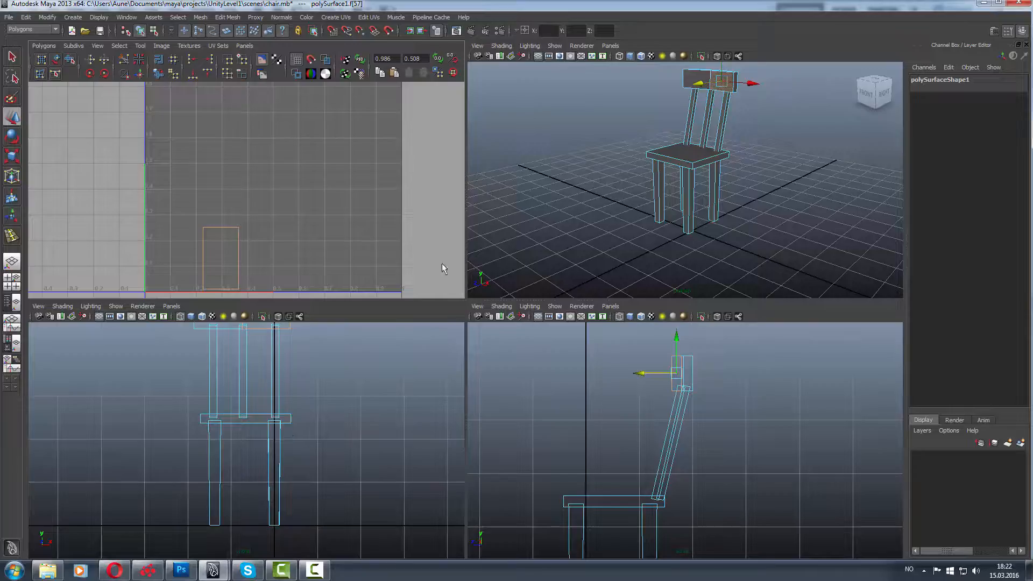
left_click_drag(678, 127, 724, 103, "alt")
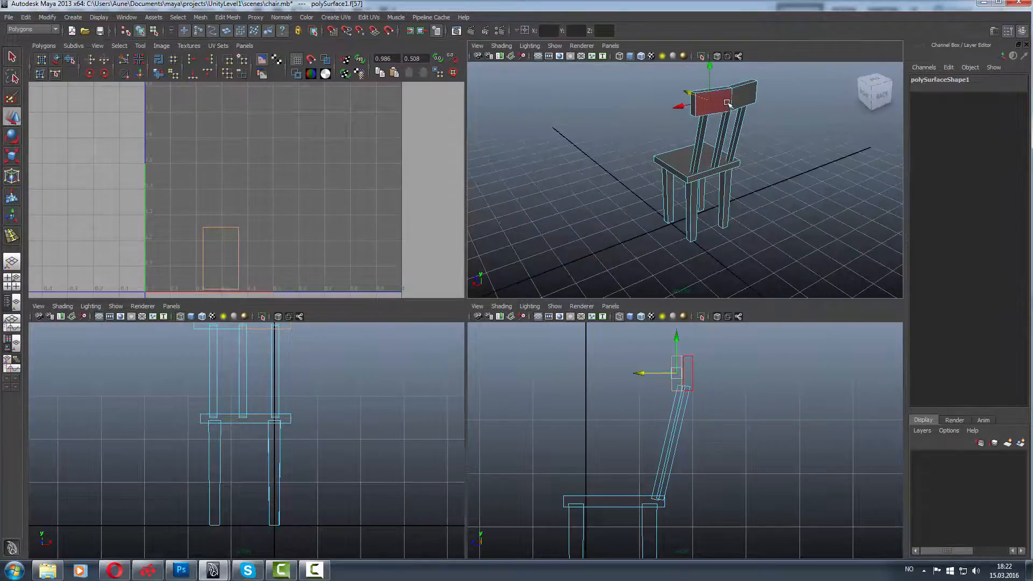
right_click(727, 103)
left_click(727, 102)
key("alt+Tab")
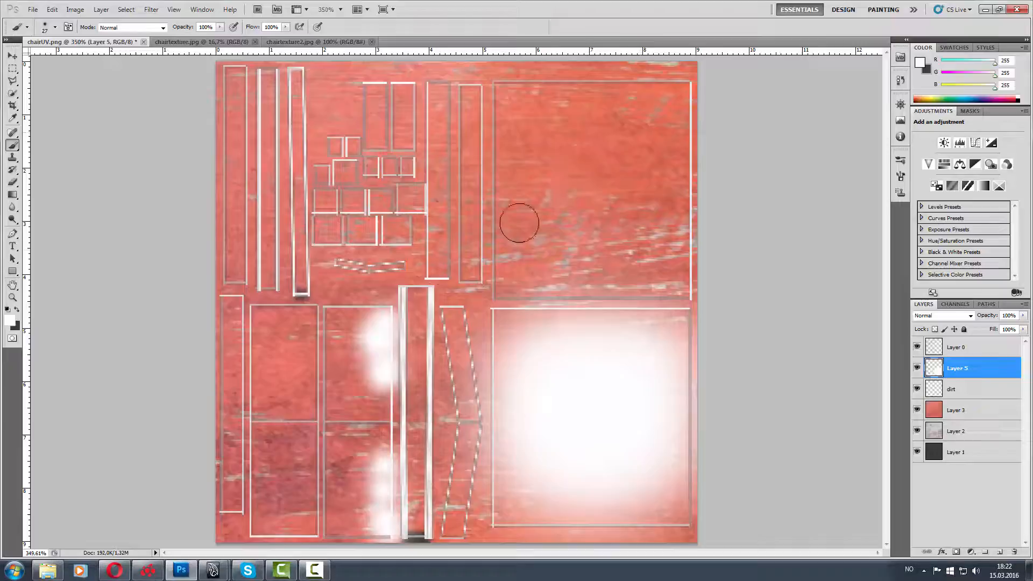
key("alt+Tab")
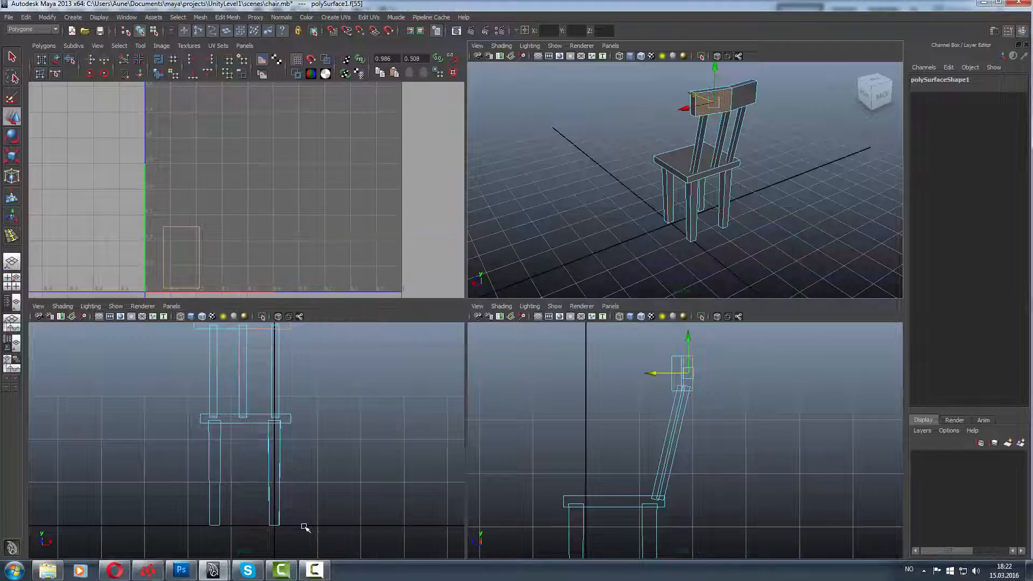
key("alt+Tab")
key("alt+Tab")
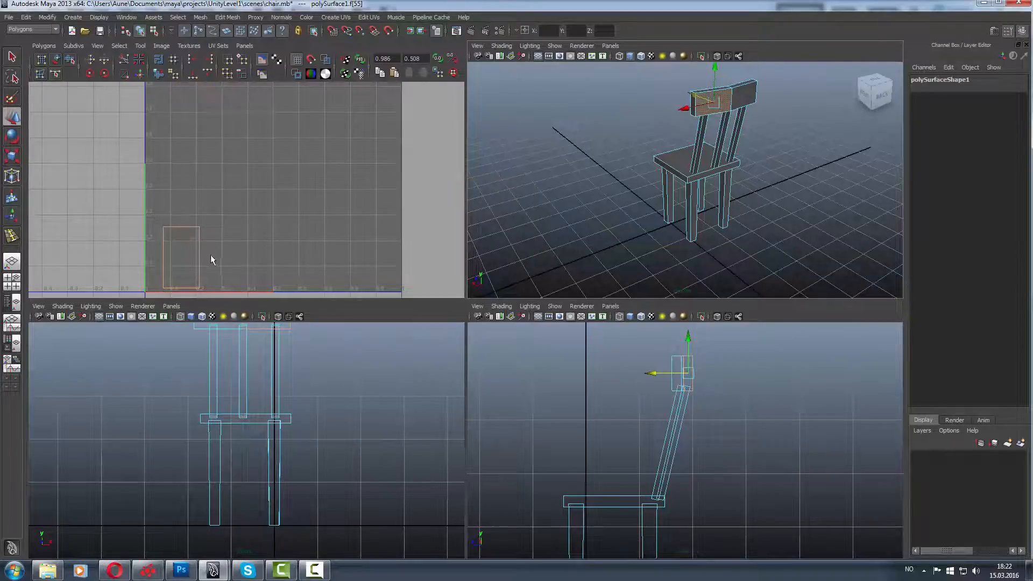
- Select the upper outer corner vertex of the backrest to locate that corner in the UV layout
right_click(718, 105)
right_click_drag(721, 103, 693, 100)
left_click(732, 100)
right_click(731, 100)
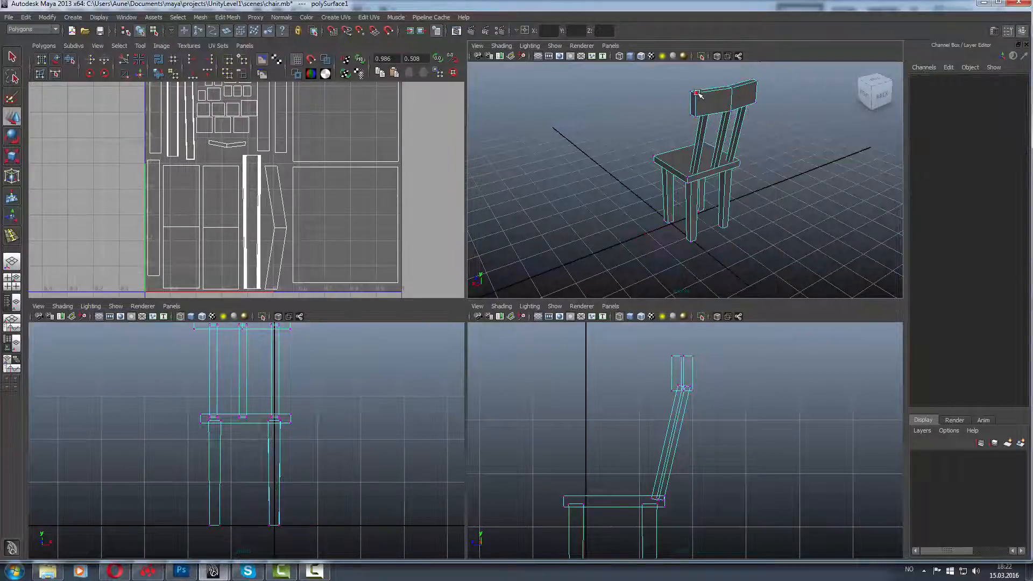
left_click(696, 92)
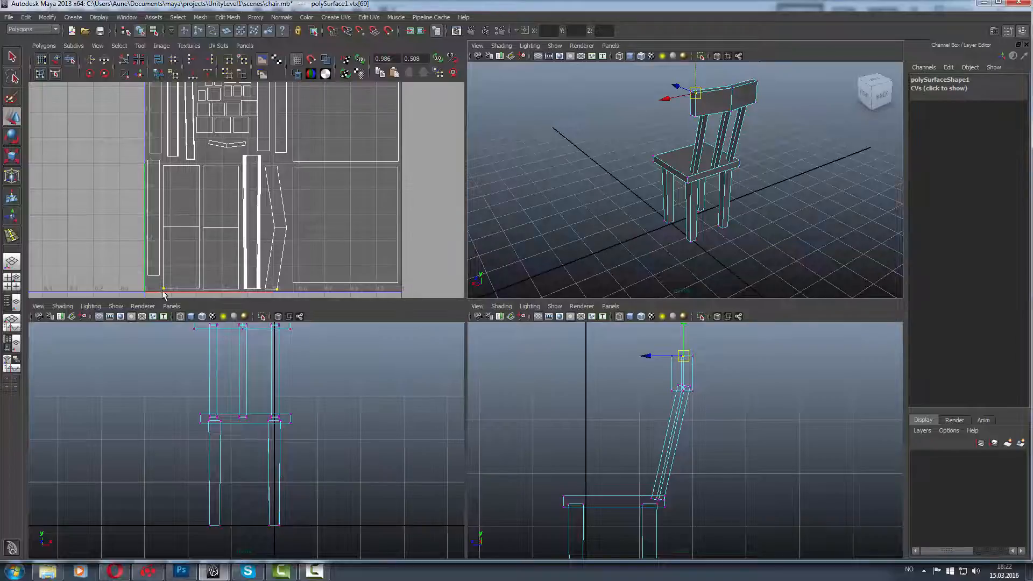
- Switch to Photoshop and brush white highlights along the outer edge of both halves of the first backrest shell
key("alt+Tab")
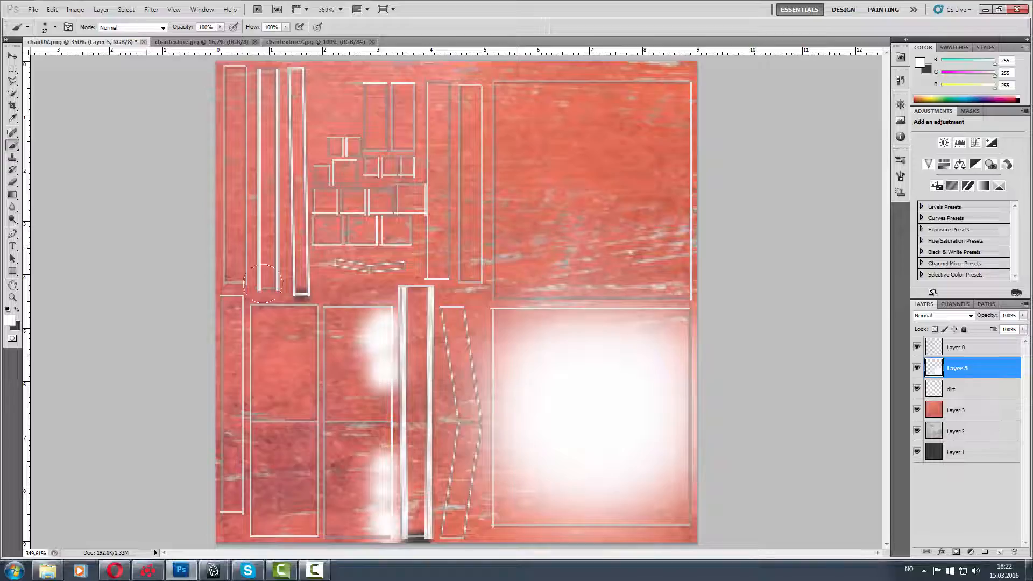
left_click_drag(262, 336, 263, 388)
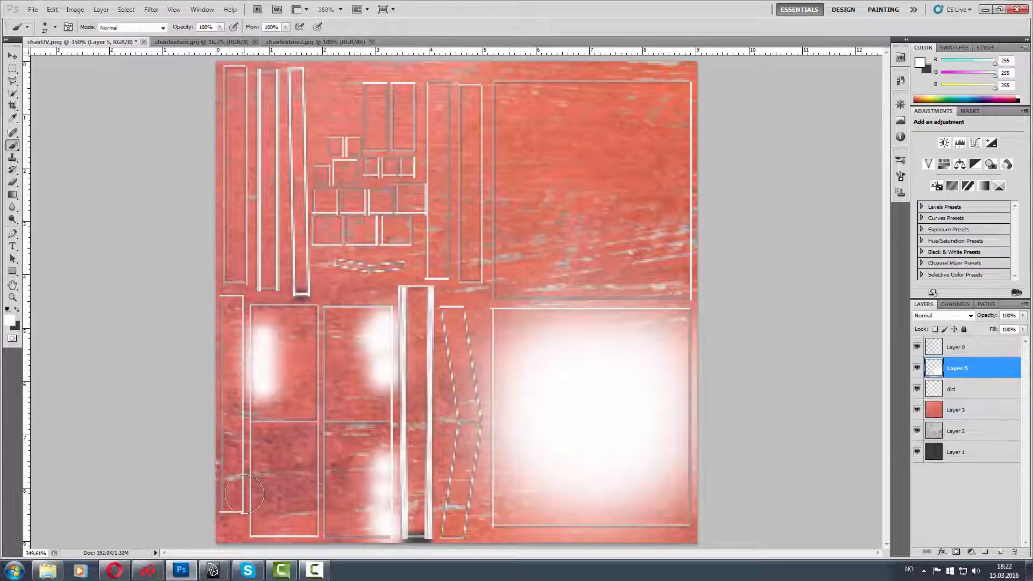
mouse_move(261, 453)
left_mouse_down()
mouse_move(256, 512)
mouse_move(261, 445)
mouse_move(284, 501)
left_mouse_up()
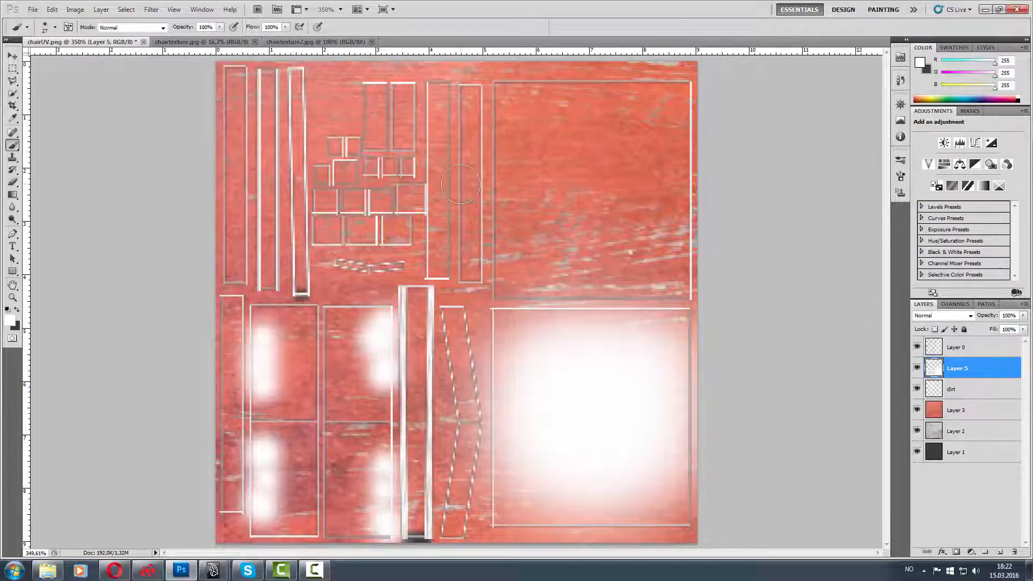
- Switch to Maya and examine the chair's seat and legs from several angles
key("alt+Tab")
left_click_drag(643, 217, 722, 199, "alt")
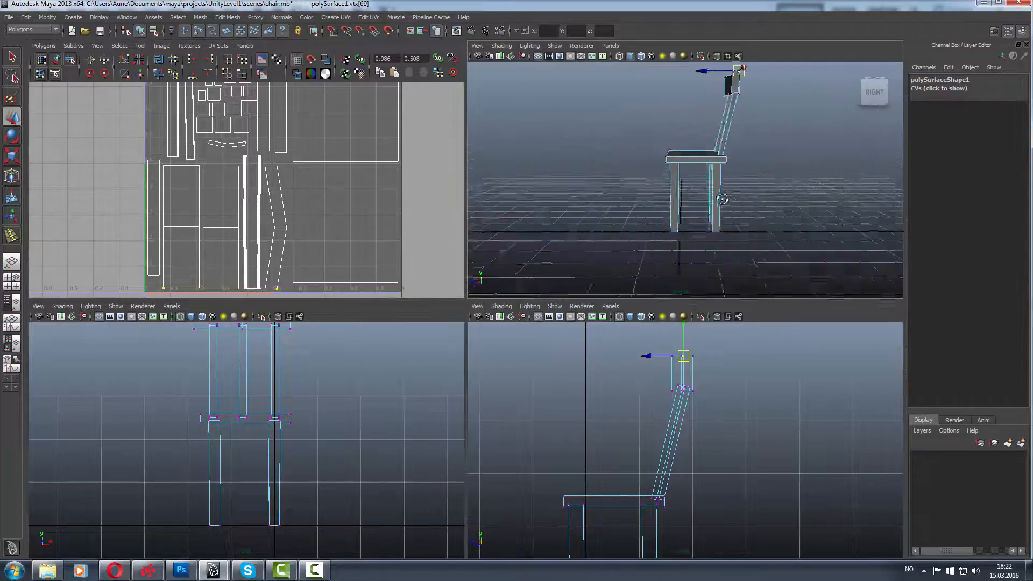
right_click_drag(722, 199, 807, 226, "alt")
left_click_drag(694, 223, 759, 231, "alt")
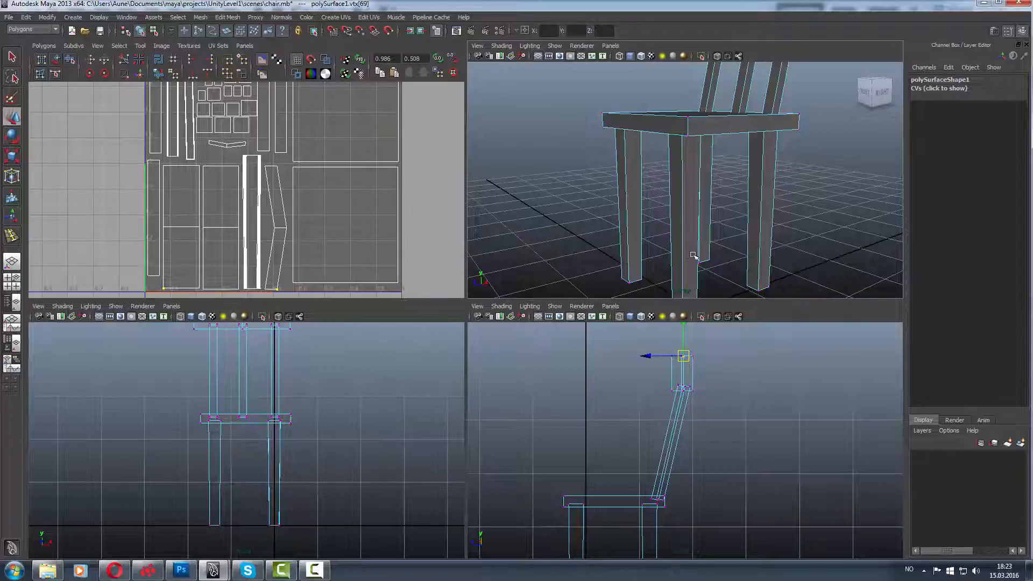
left_click_drag(688, 214, 725, 233, "alt")
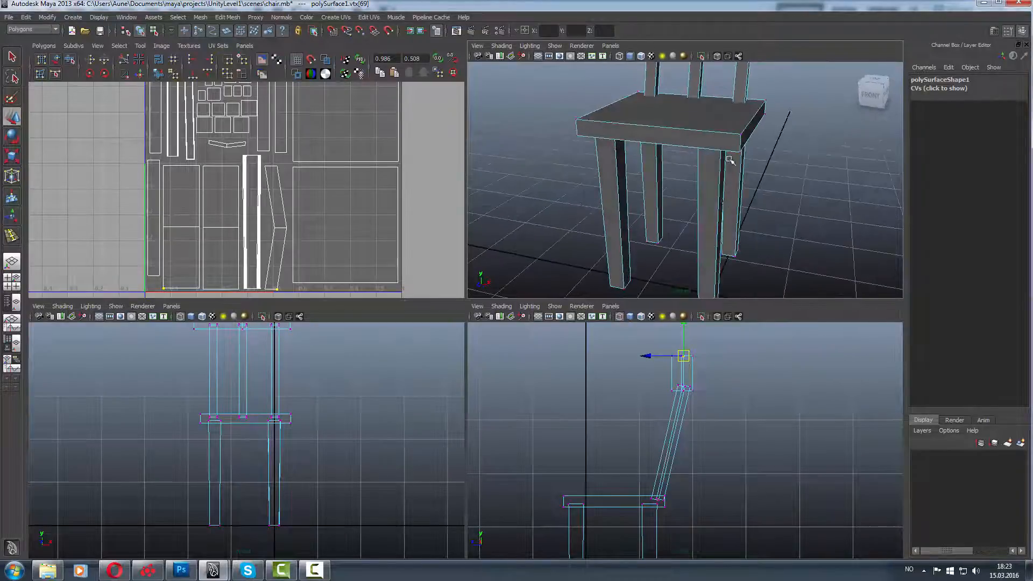
left_click_drag(725, 129, 786, 156, "alt")
right_click_drag(680, 212, 721, 200)
left_click(651, 222)
left_click_drag(590, 243, 643, 231, "alt")
- Switch to Photoshop and set the opacity of the dirt layer to 86% and of the white highlight Layer 5 to 40%
key("alt+Tab")
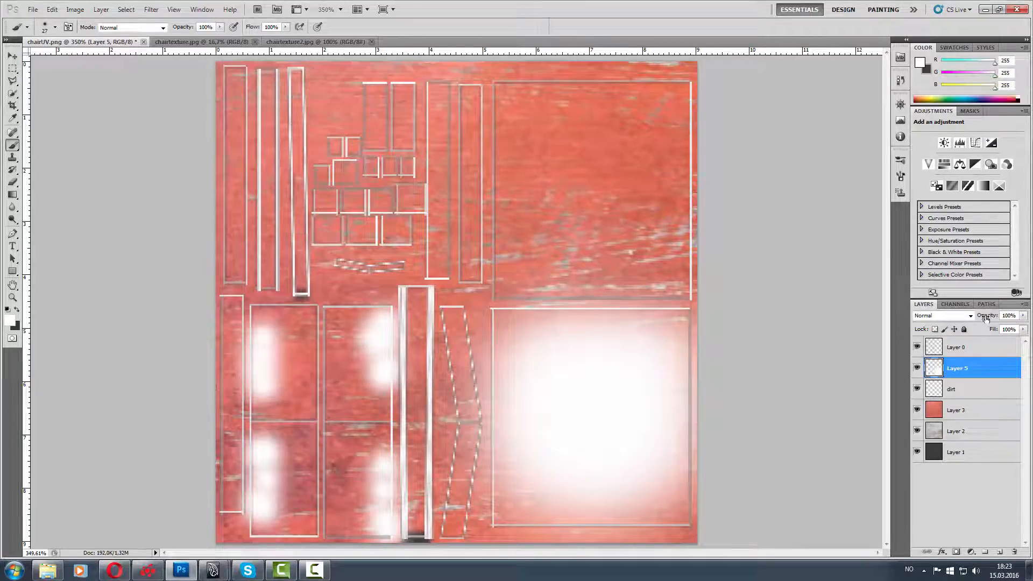
mouse_move(987, 318)
left_mouse_down()
mouse_move(961, 320)
mouse_move(971, 322)
left_mouse_up()
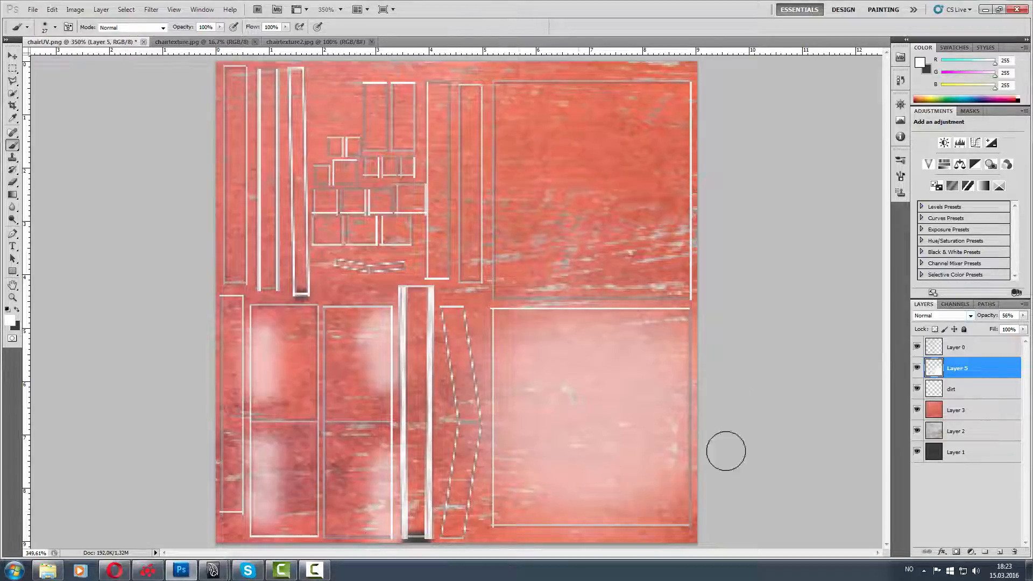
left_click(937, 390)
left_click_drag(989, 317, 973, 317)
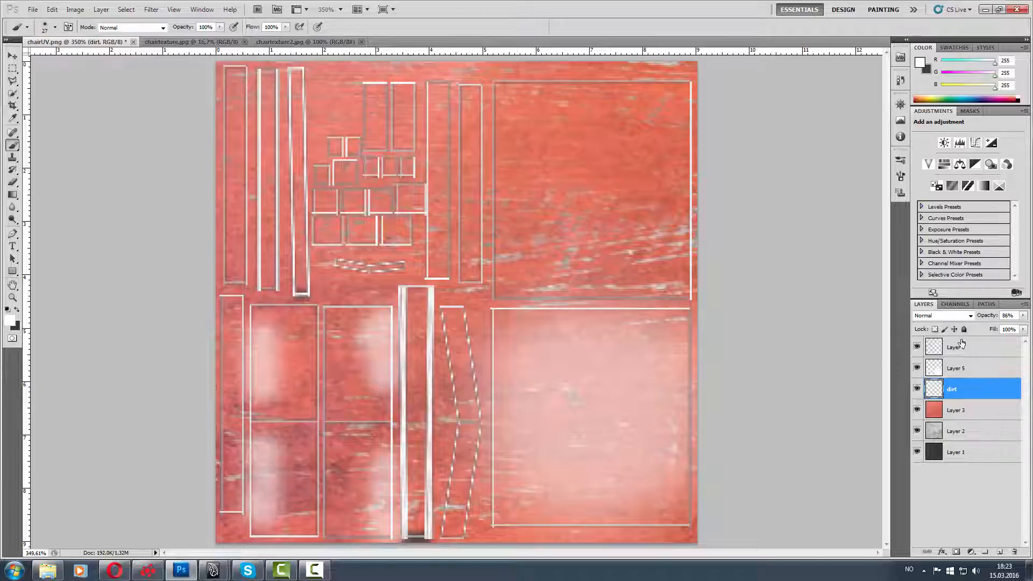
left_click(939, 370)
left_click_drag(986, 316, 978, 315)
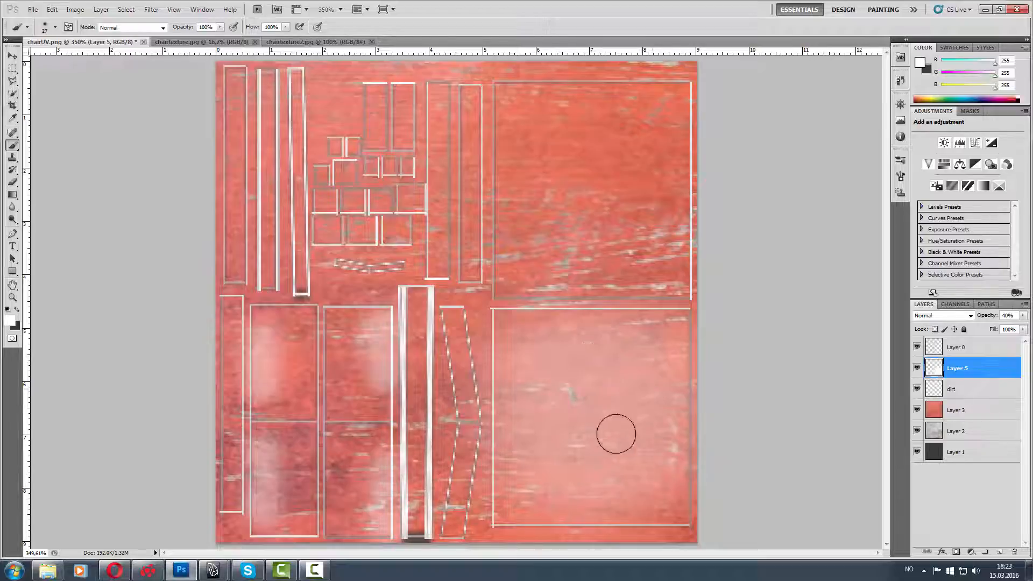
- Apply Levels to the red wood Layer 3 with a black input level of 29 and a white input level of 255
left_click(933, 416)
key("ctrl+l")
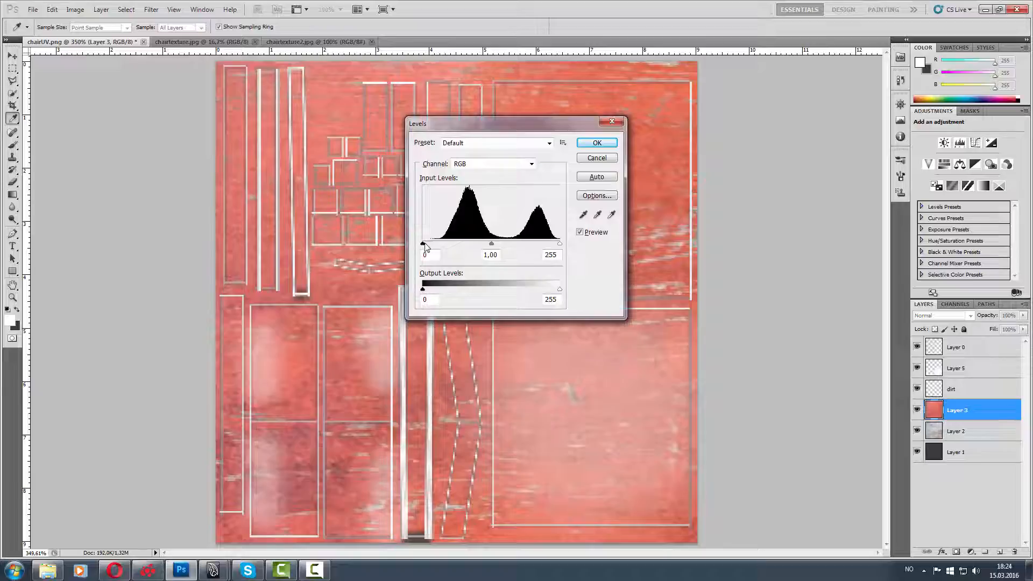
left_click_drag(424, 246, 437, 246)
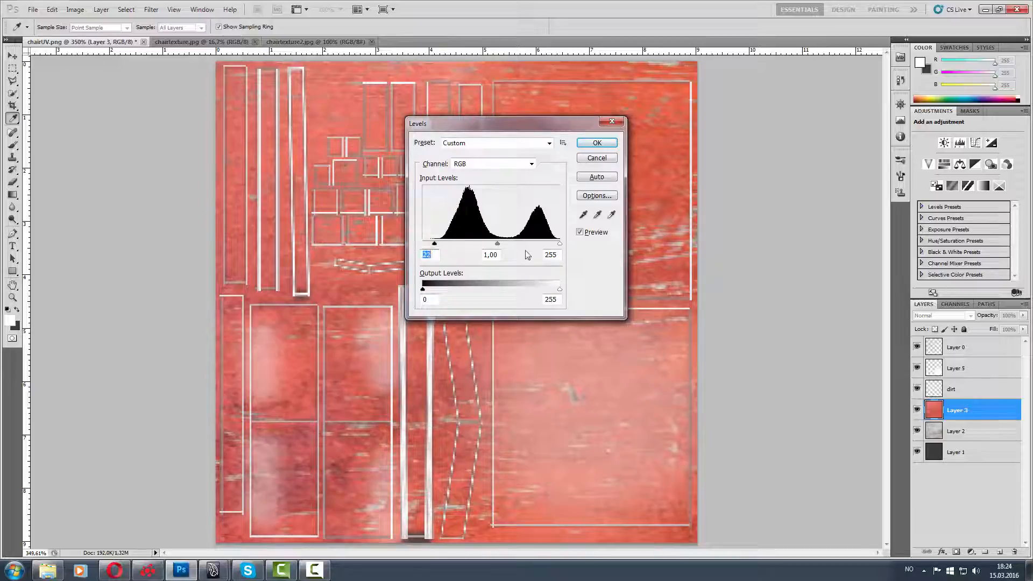
left_click(558, 243)
left_click(441, 245)
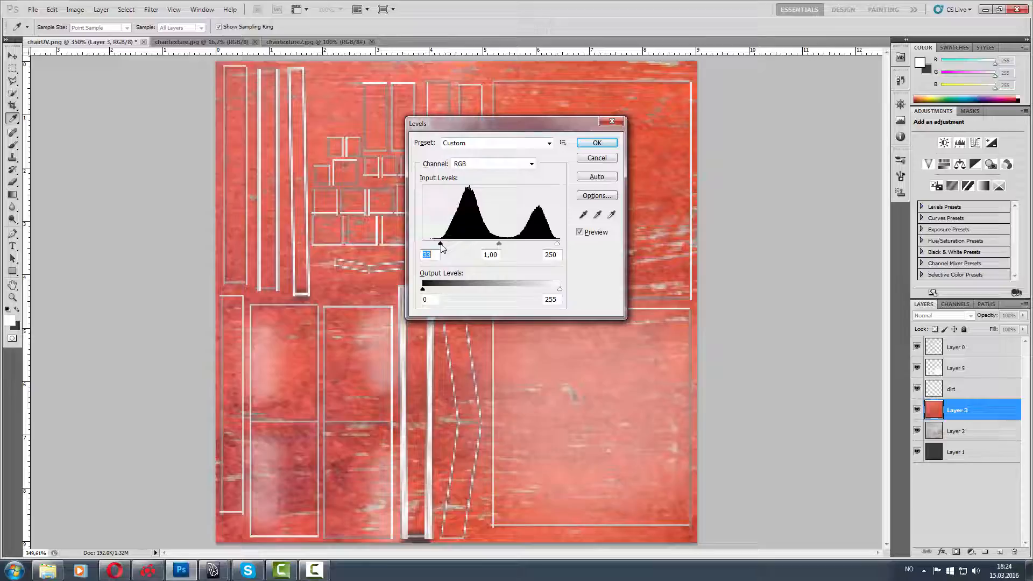
mouse_move(441, 244)
left_mouse_down()
mouse_move(455, 245)
mouse_move(436, 246)
left_mouse_up()
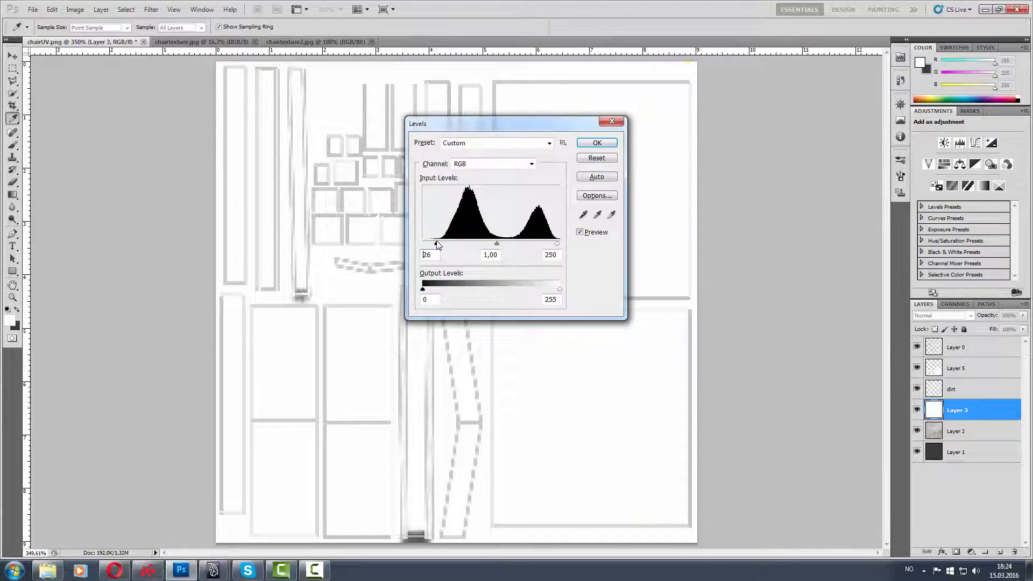
mouse_move(448, 245)
left_mouse_down("alt")
mouse_move(473, 246)
mouse_move(441, 245)
left_mouse_up("alt")
left_click_drag(439, 245, 439, 245, "alt")
mouse_move(557, 245)
left_mouse_down("alt")
mouse_move(541, 247)
mouse_move(564, 251)
left_mouse_up("alt")
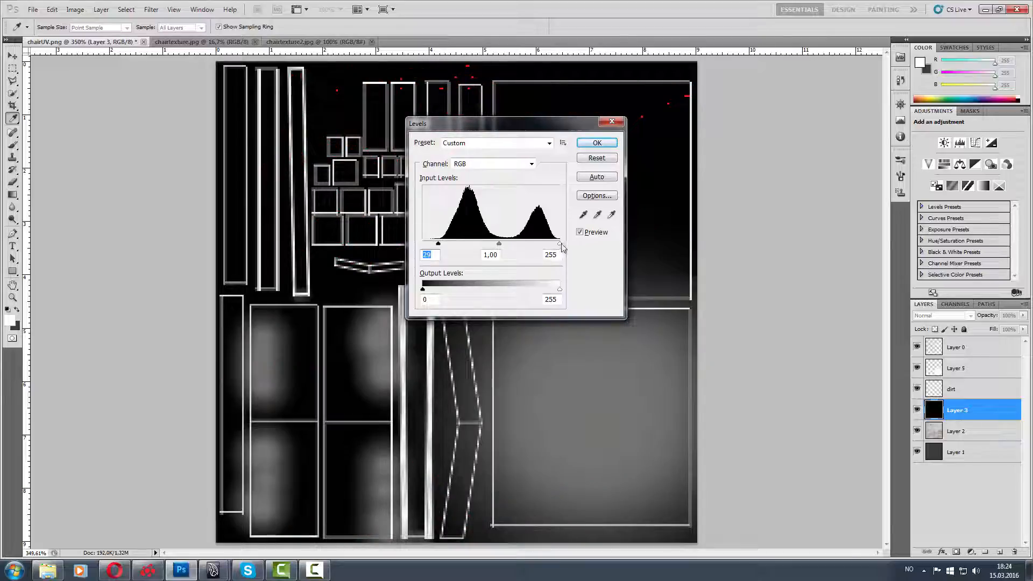
left_click_drag(569, 247, 570, 247, "alt")
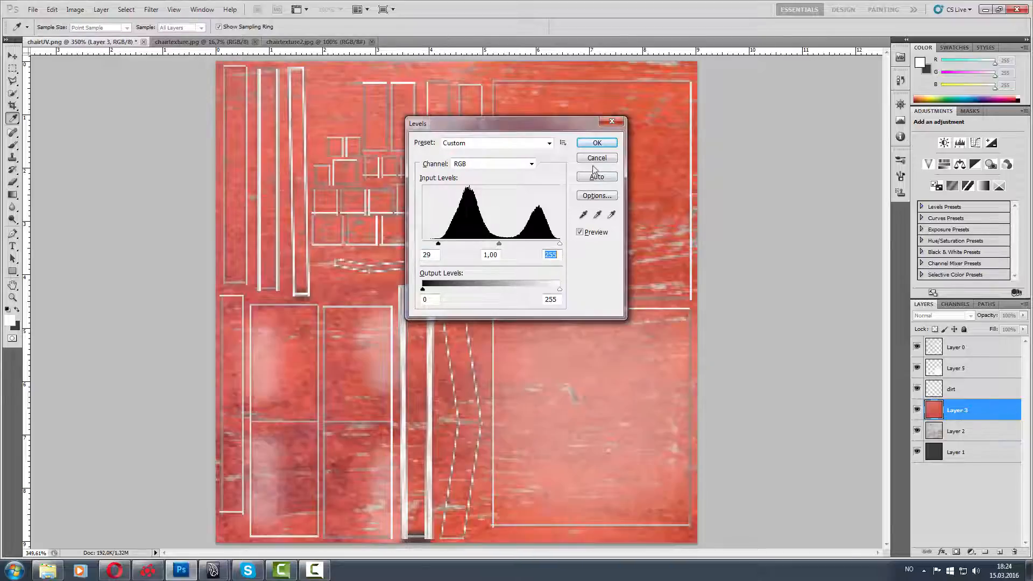
left_click(598, 143)
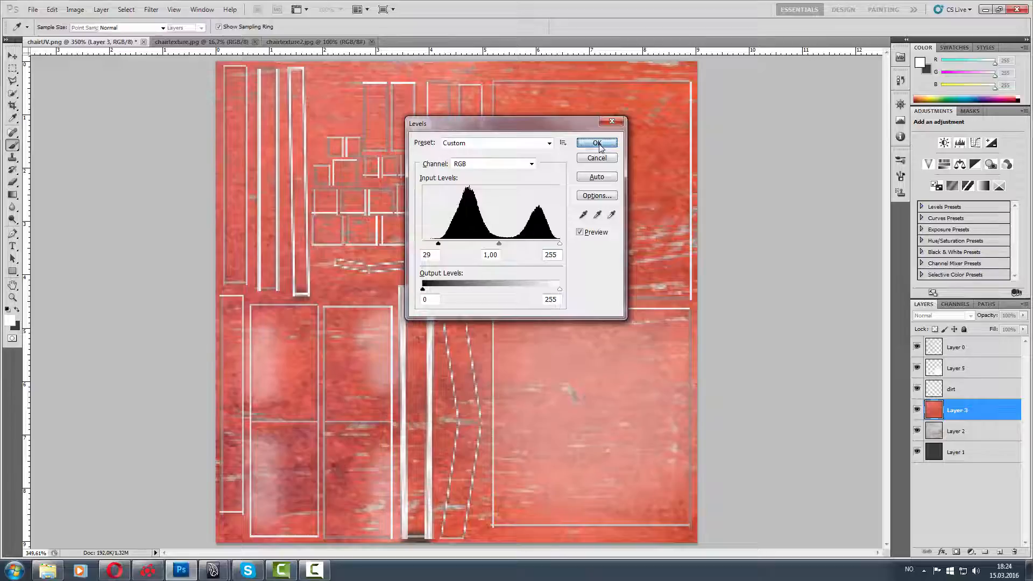
key("b")
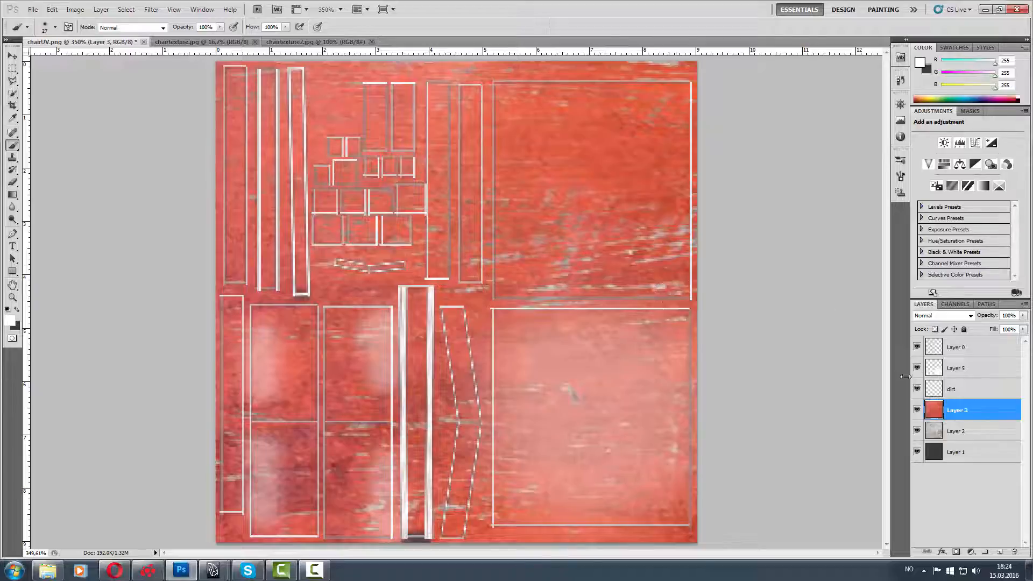
- Group all layers from Layer 0 down to Layer 1 in a group named Color and select Layer 0 inside it
left_click(941, 354)
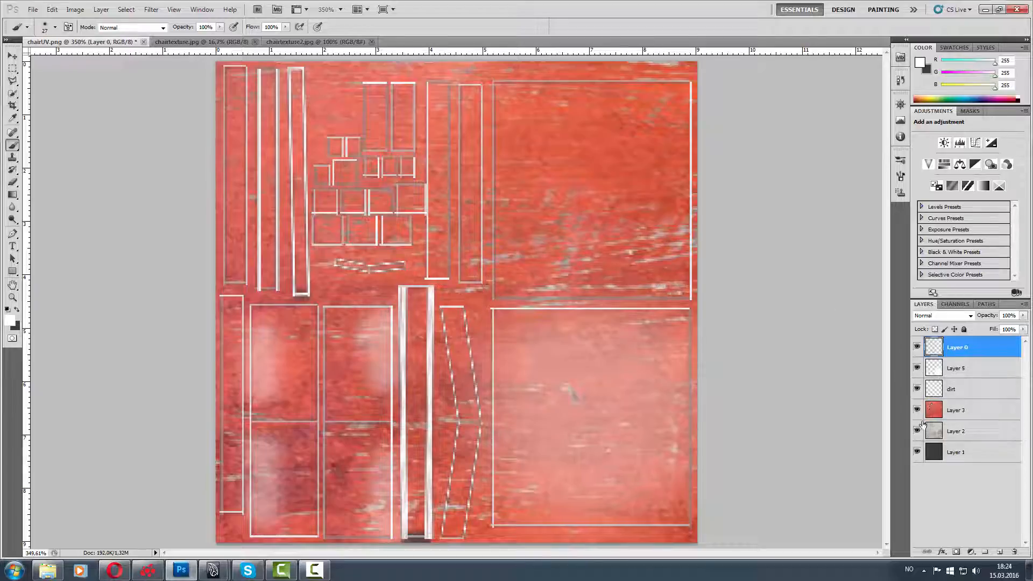
left_click(934, 458, "shift")
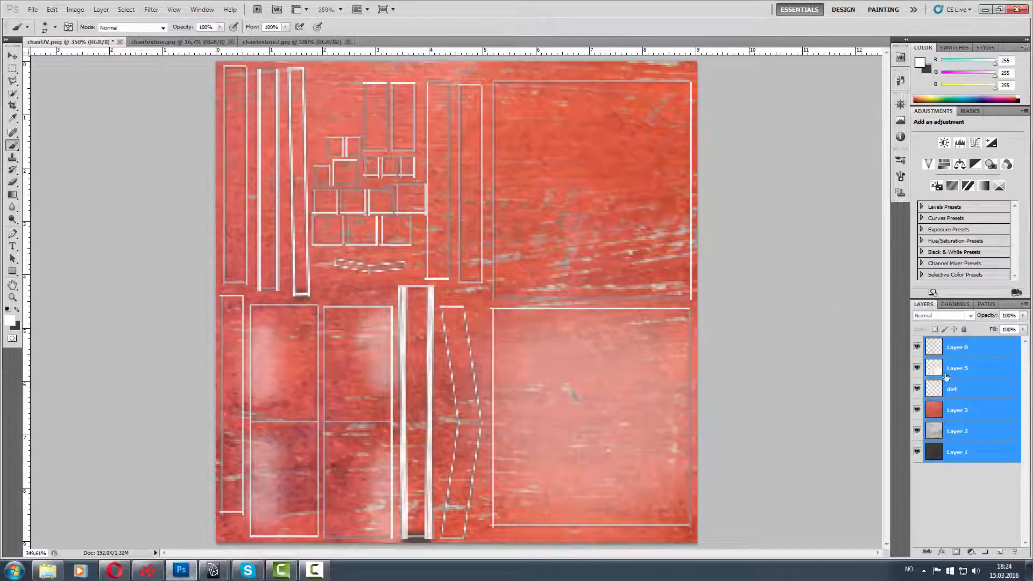
left_click(986, 552)
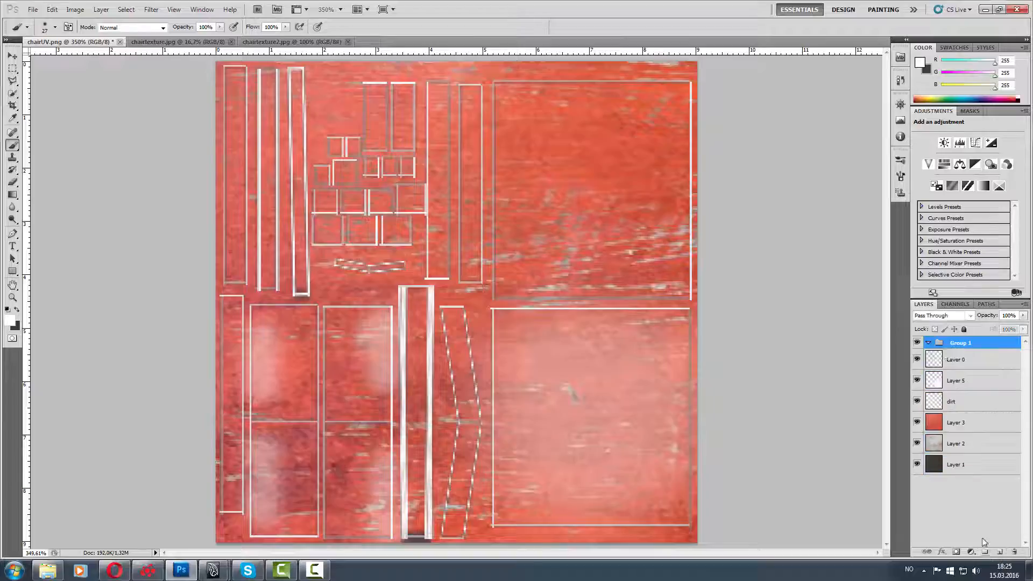
double_click(960, 343)
type("d")
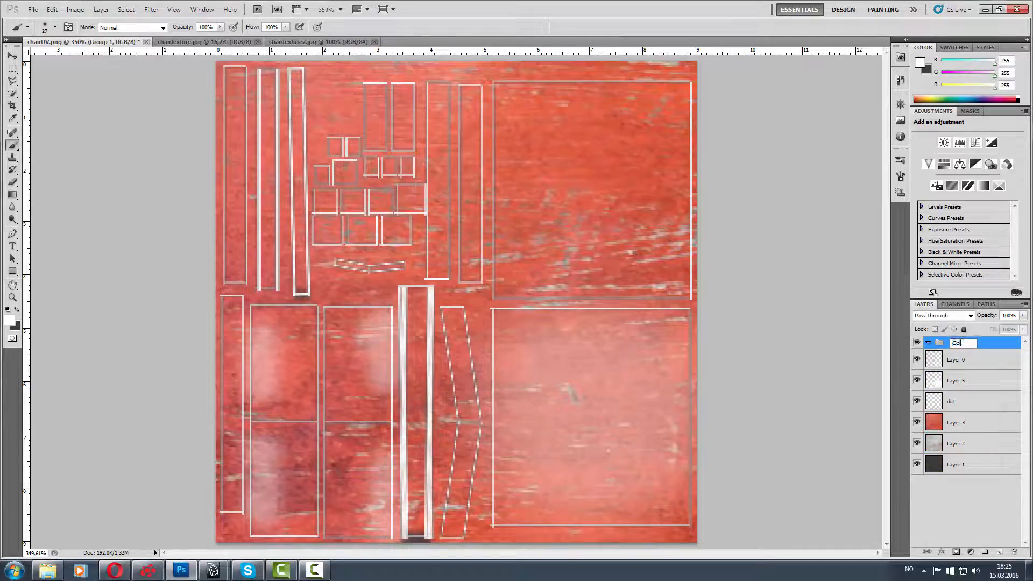
type("lor")
key("Return")
left_click(940, 364)
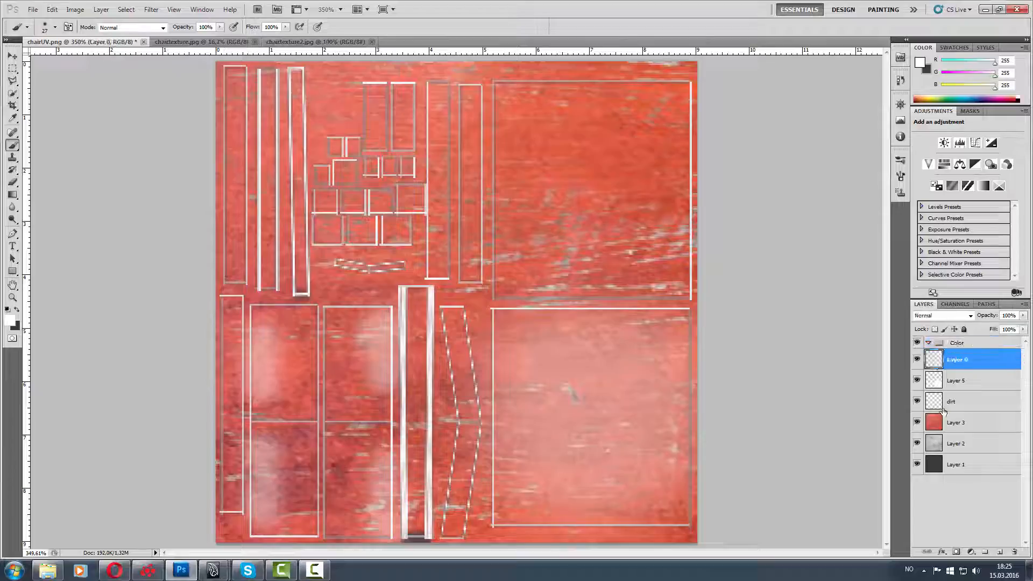
- Duplicate the Color group and rename the copy Bump
left_click(930, 466, "shift")
left_click_drag(930, 466, 1002, 553)
left_click(929, 345)
double_click(965, 343)
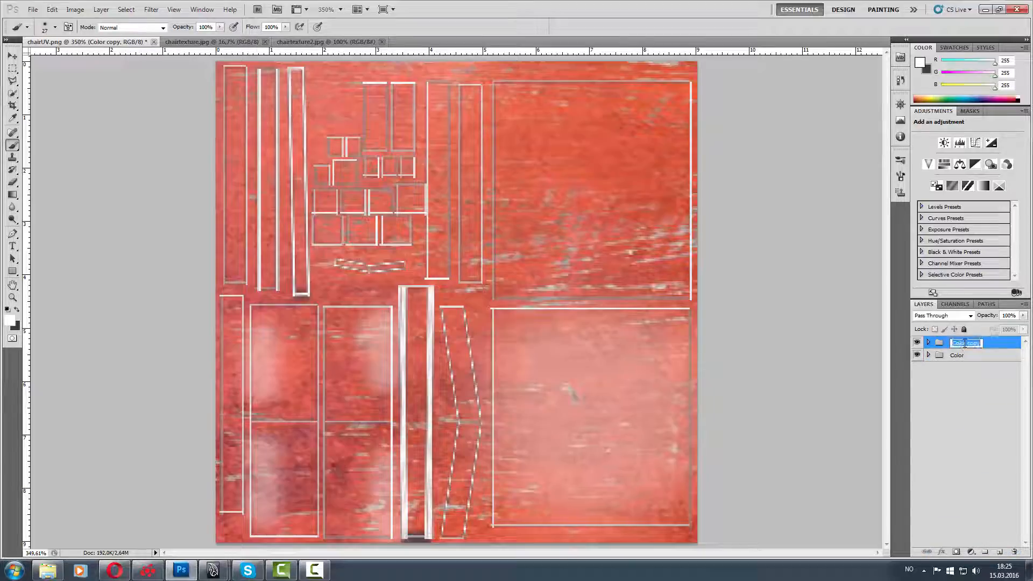
type("Bump")
key("Return")
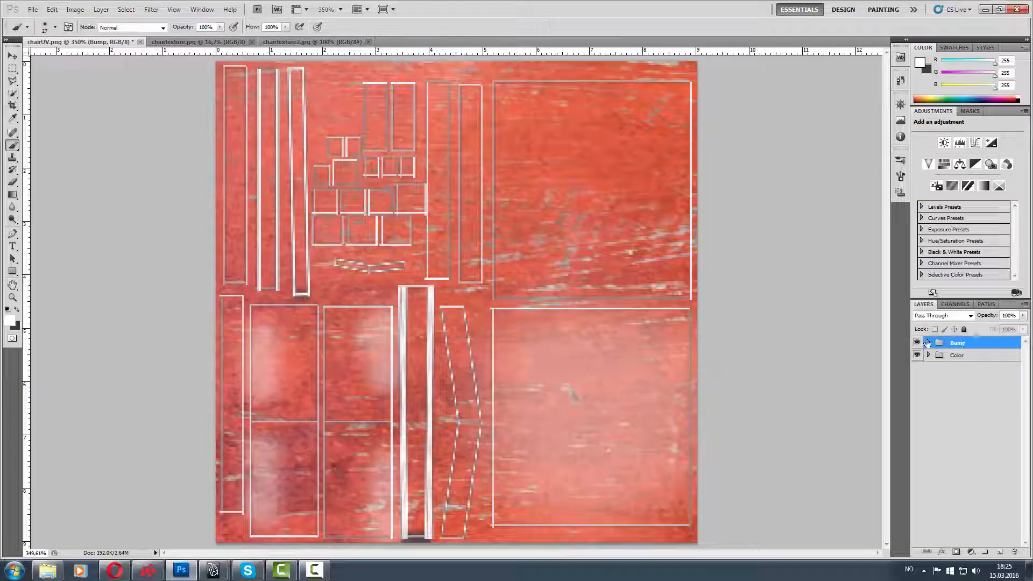
- Add a Hue/Saturation adjustment layer above the layers in the Bump group with saturation -100
left_click(927, 343)
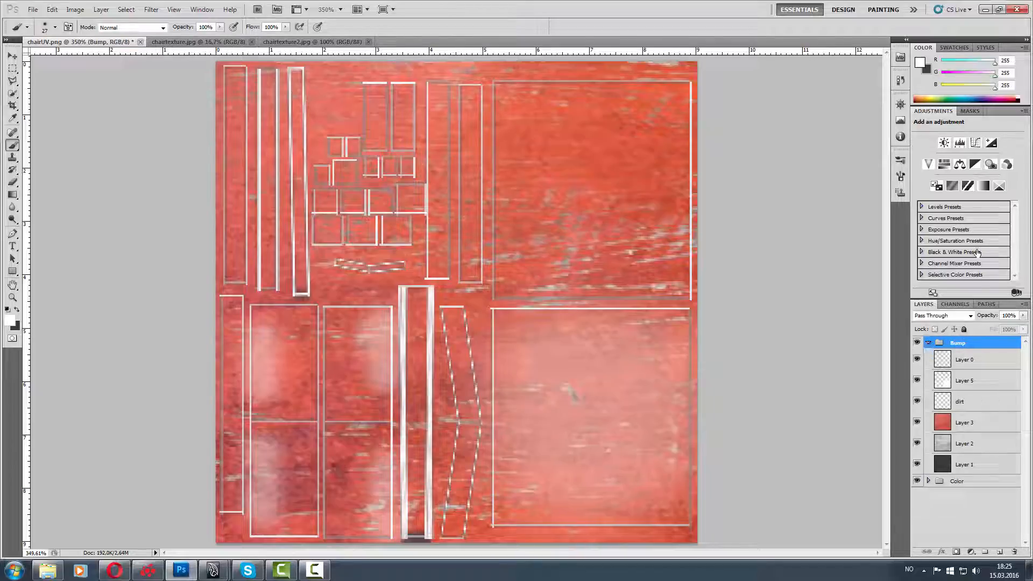
left_click(944, 164)
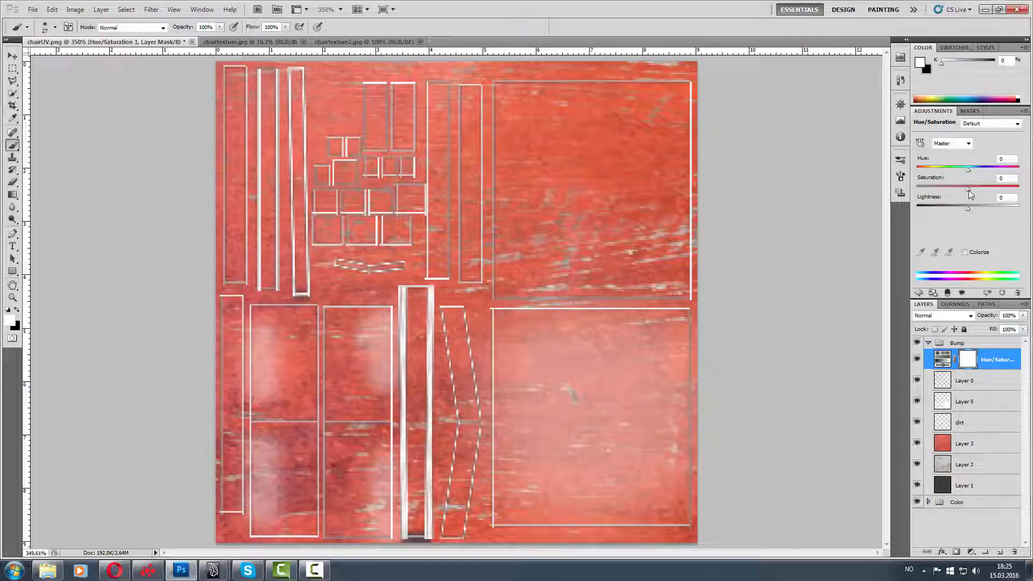
left_click_drag(968, 189, 915, 190)
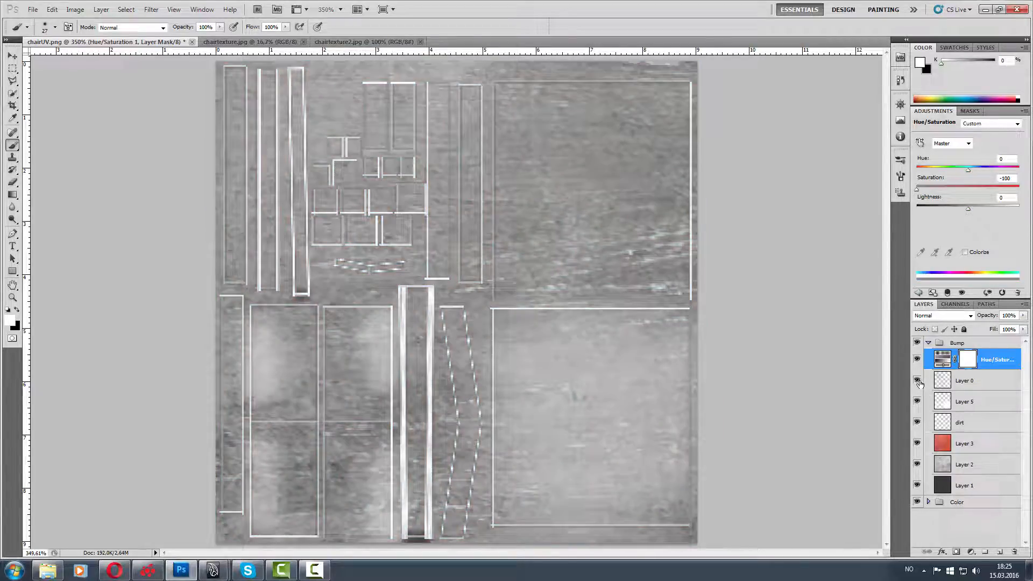
- Hide the UV outline Layer 0 and the white highlight Layer 5 in the Bump group
left_click(917, 381)
left_click(917, 381)
left_click(917, 381)
left_click(917, 381)
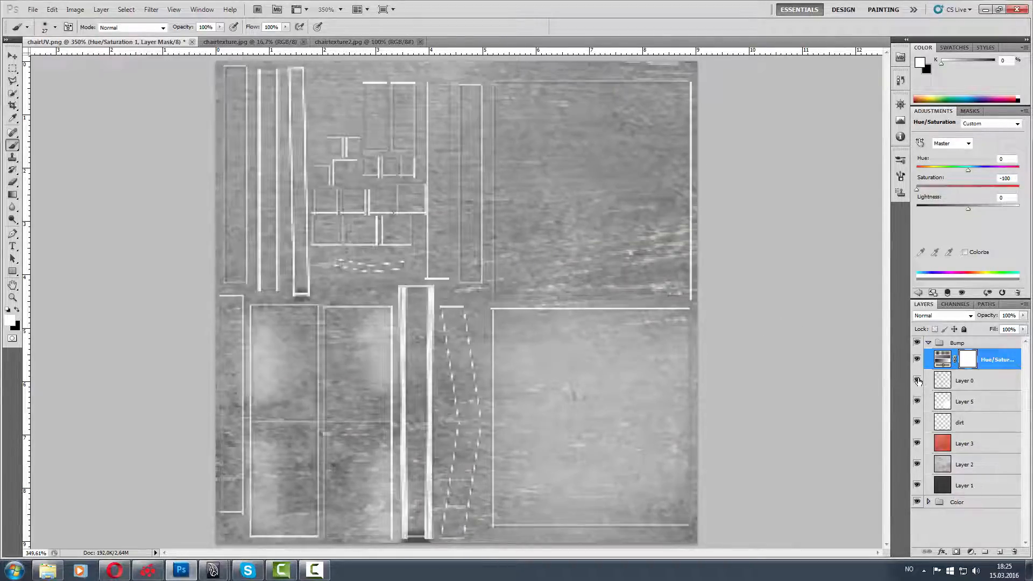
left_click(917, 381)
left_click(917, 381)
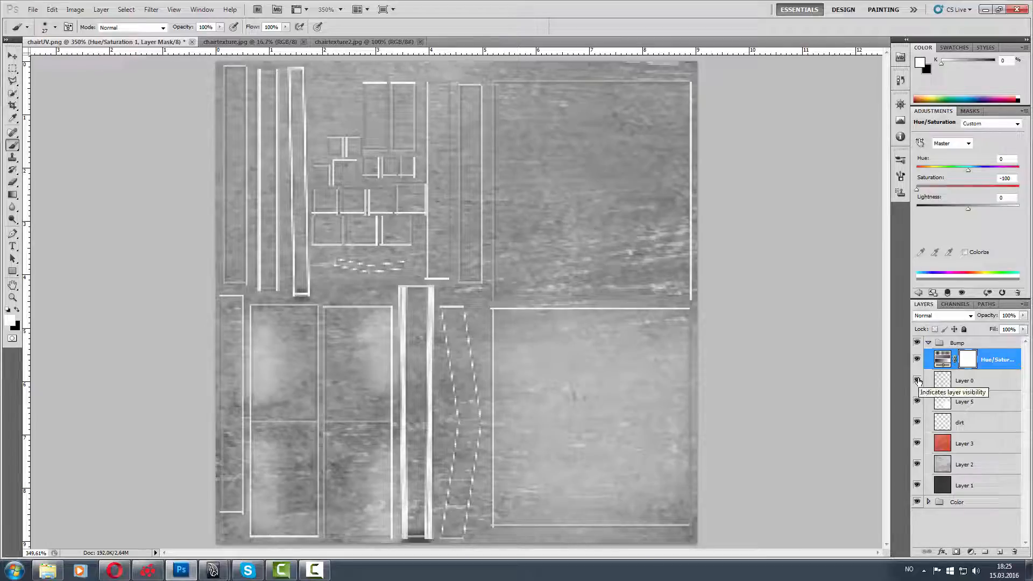
left_click(917, 381)
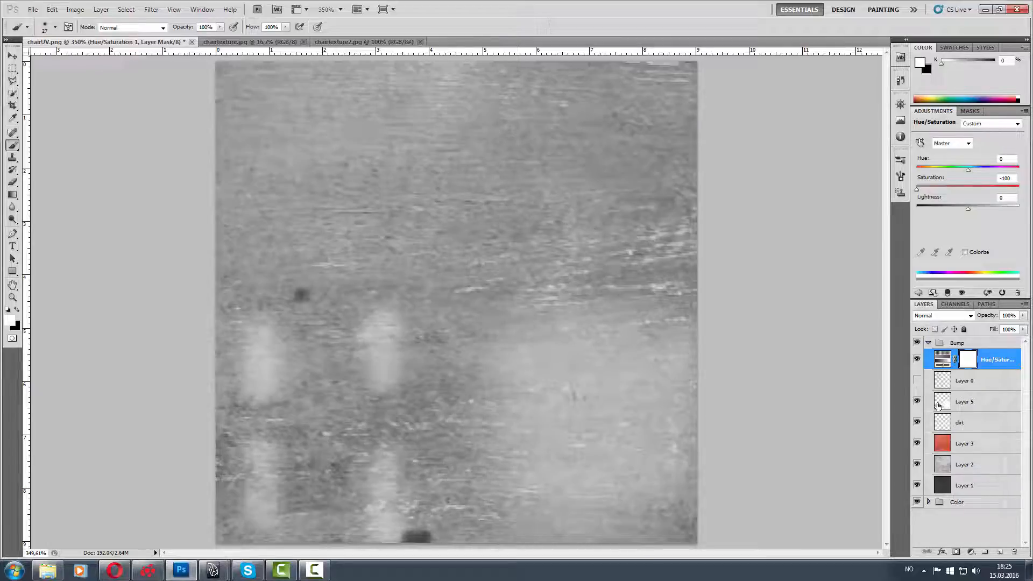
left_click(939, 403)
left_click(917, 402)
left_click(917, 402)
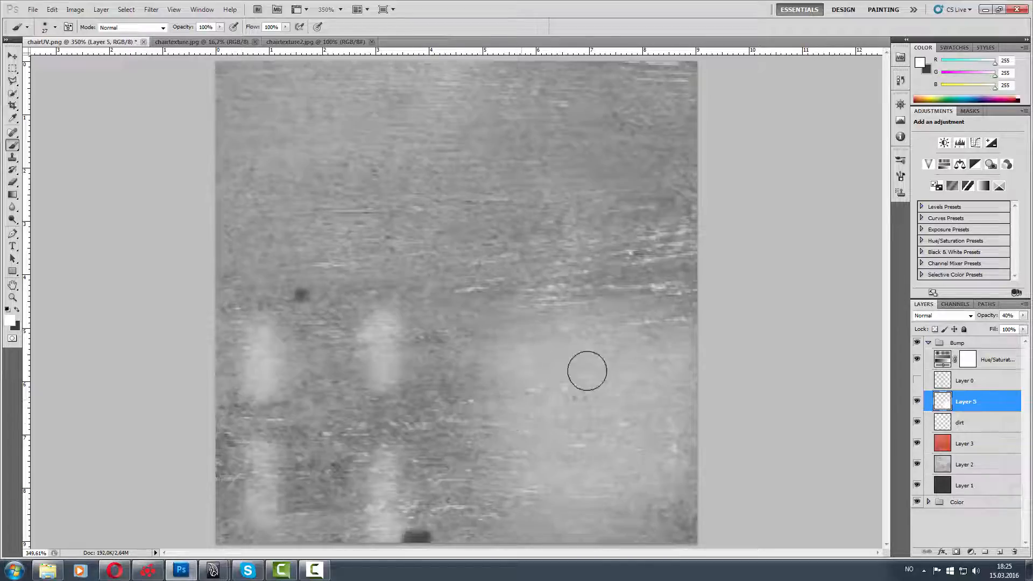
left_click(917, 401)
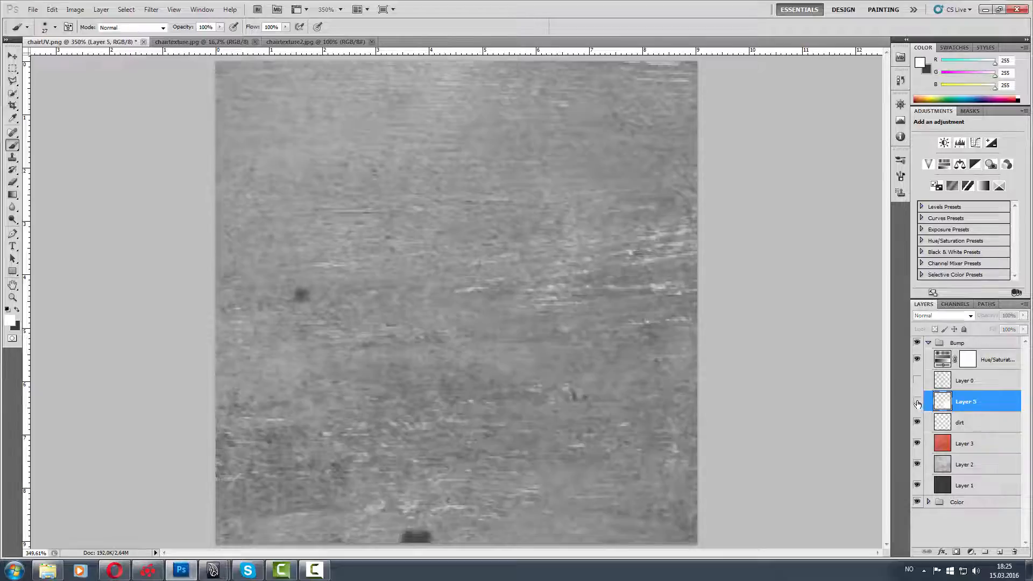
- Turn the dark spots on the Bump group's dirt layer white and set the layer's opacity to 48%
left_click(917, 423)
left_click(917, 423)
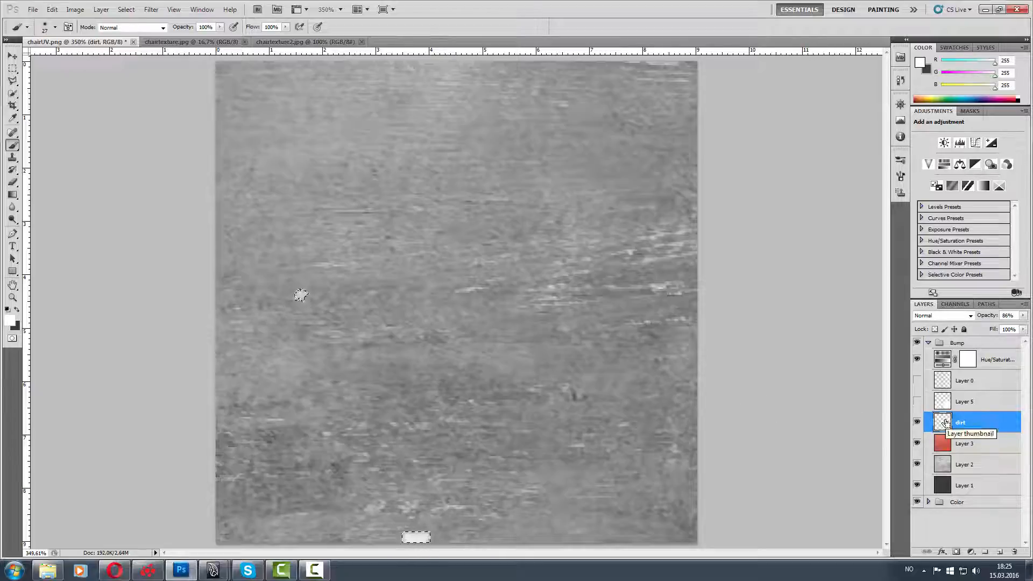
left_click_drag(988, 316, 967, 321)
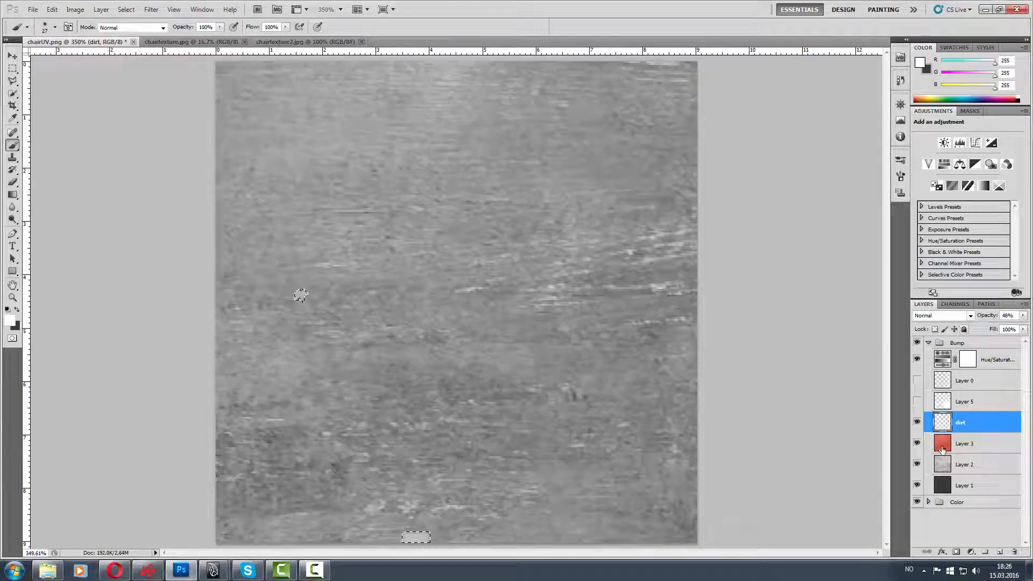
- Apply Levels to Layer 3 in the Bump group with a black input level of 24 and a white input level of 234
left_click(970, 446)
left_click(916, 445)
left_click(917, 444)
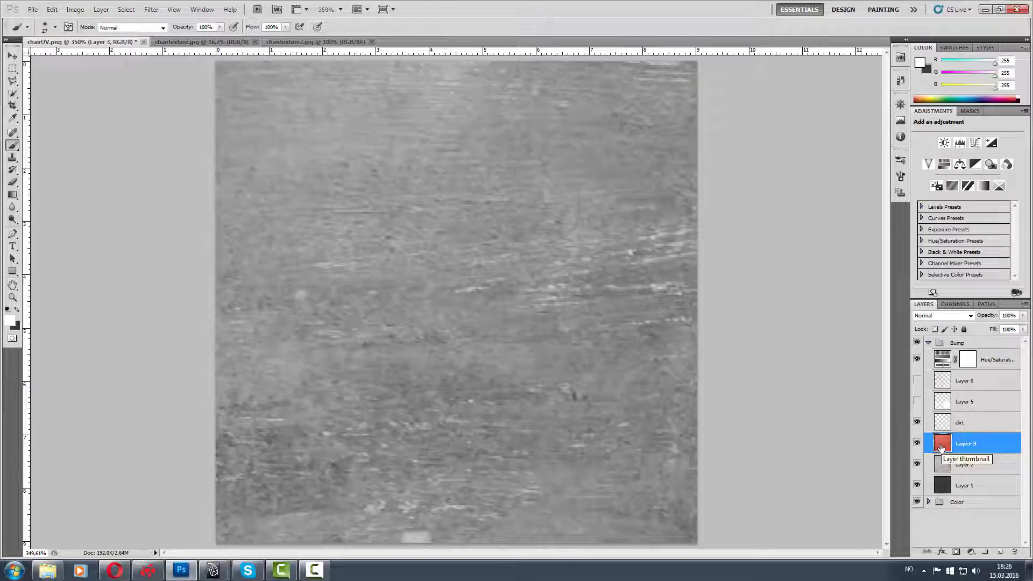
key("ctrl+l")
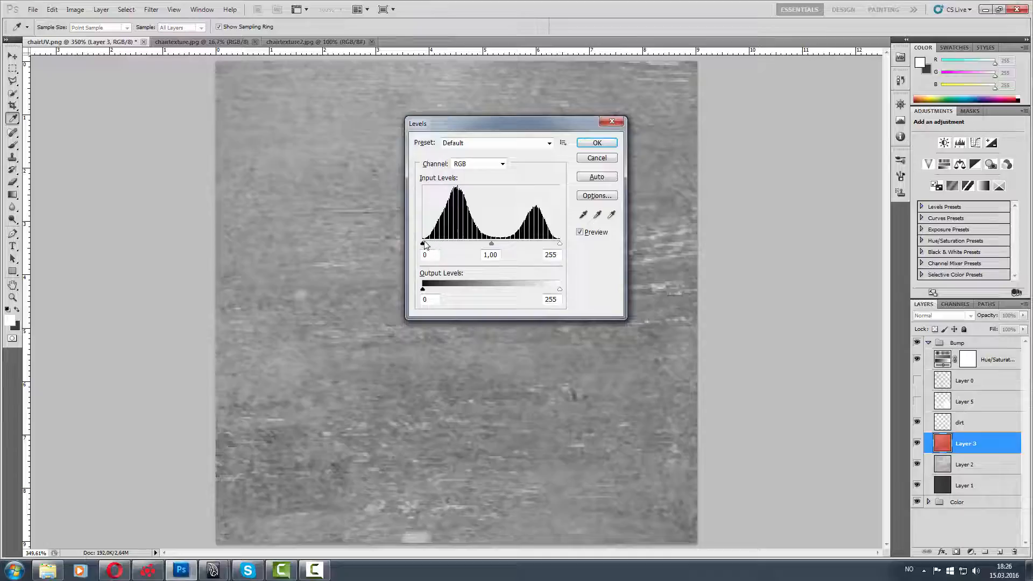
mouse_move(425, 247)
left_mouse_down()
mouse_move(451, 246)
mouse_move(431, 246)
left_mouse_up()
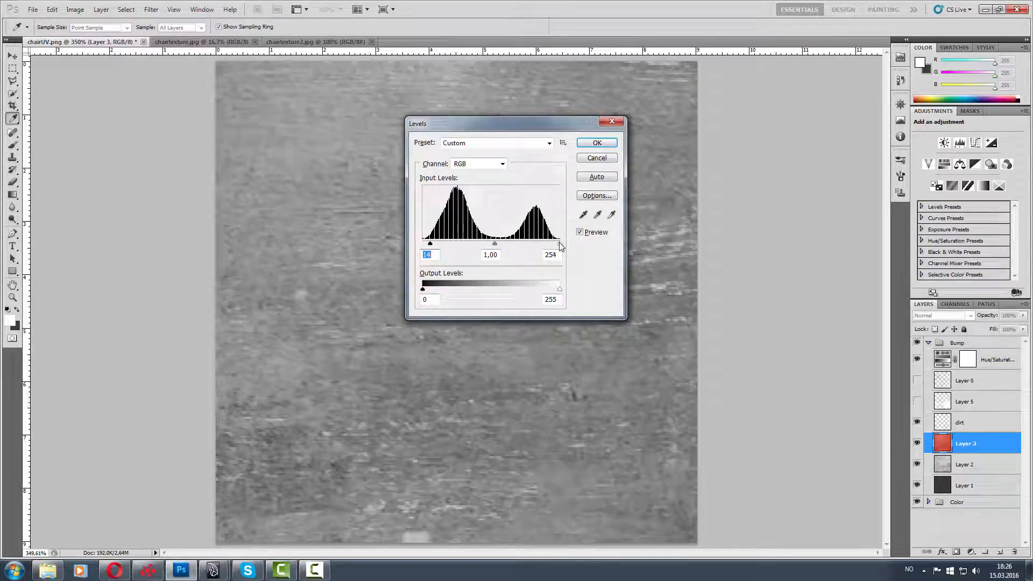
left_click_drag(554, 247, 550, 247)
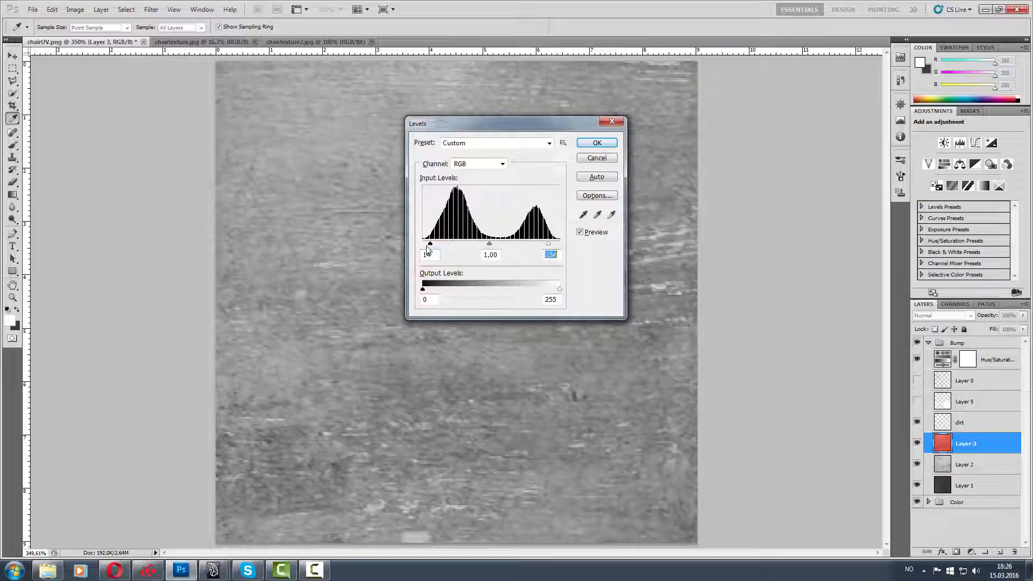
left_click_drag(430, 247, 437, 247)
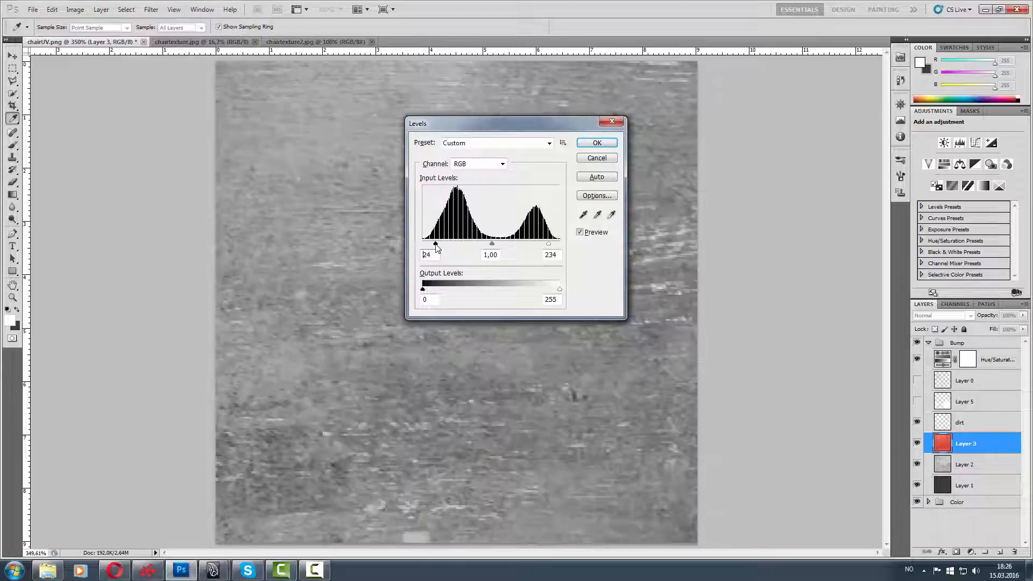
left_click(599, 143)
key("b")
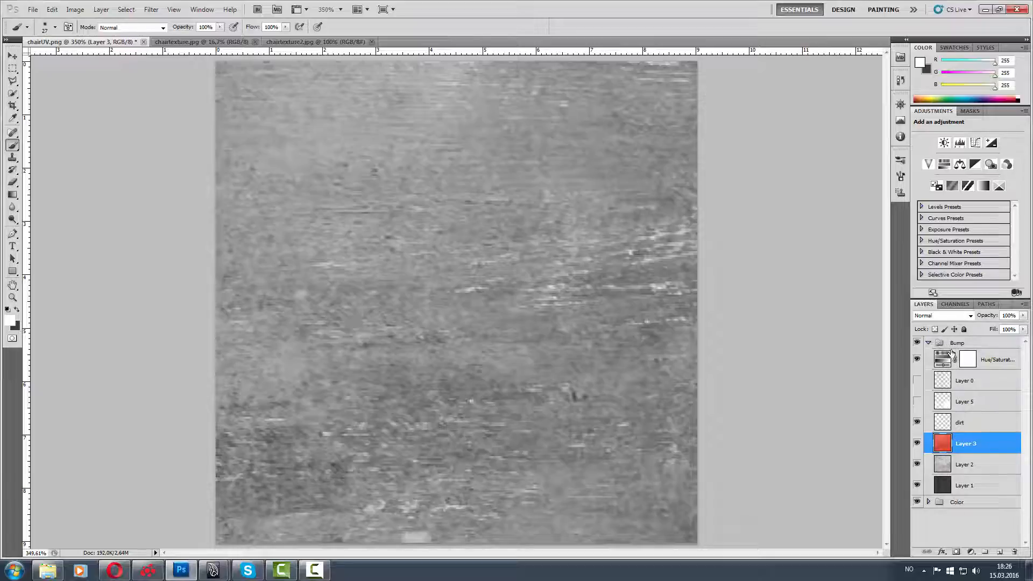
- Collapse the Bump group and save the bump map in the images folder as the 24 bits/pixel Targa file chairBump.tga
left_click(929, 343)
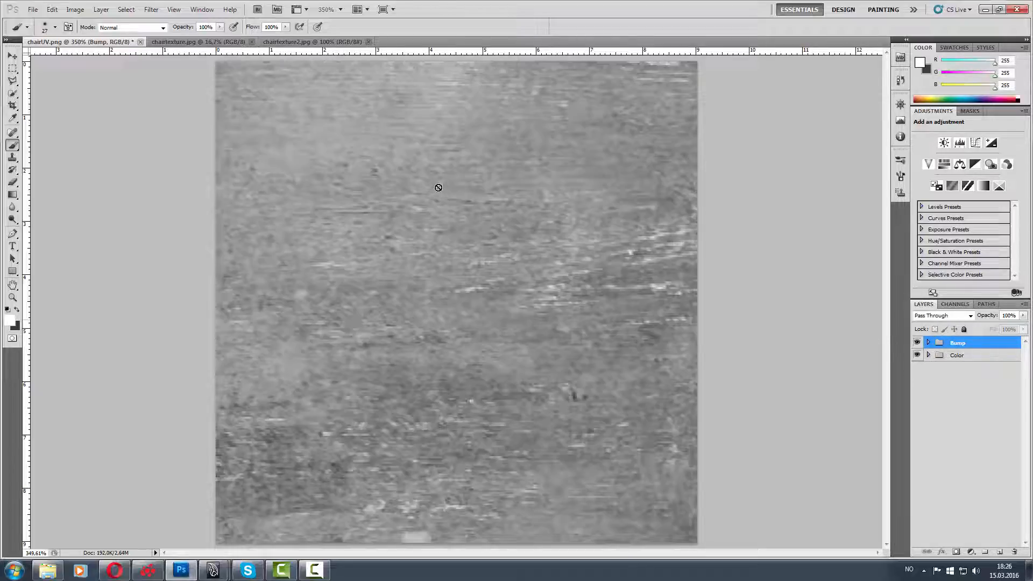
key("ctrl+shift+s")
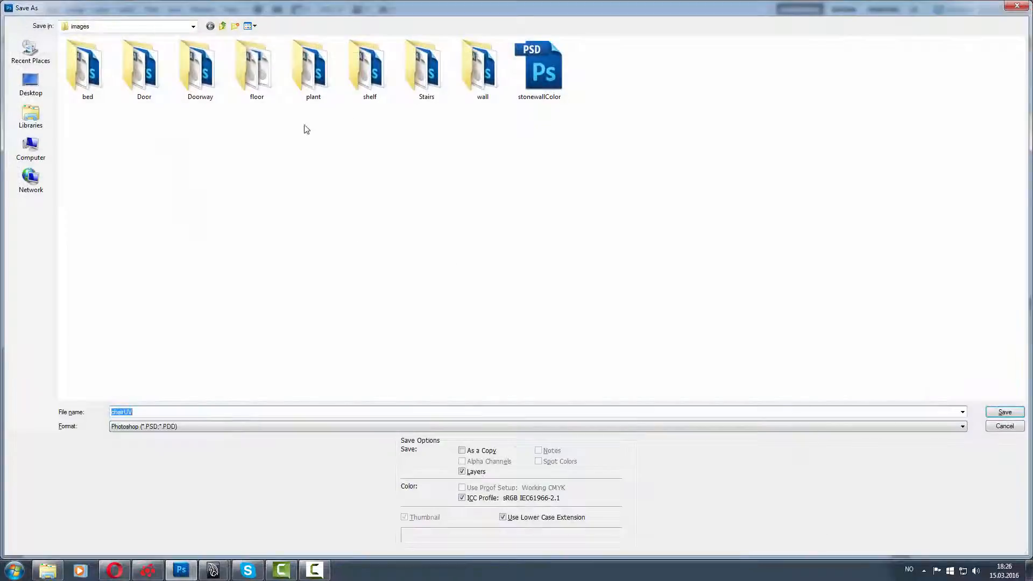
left_click(384, 428)
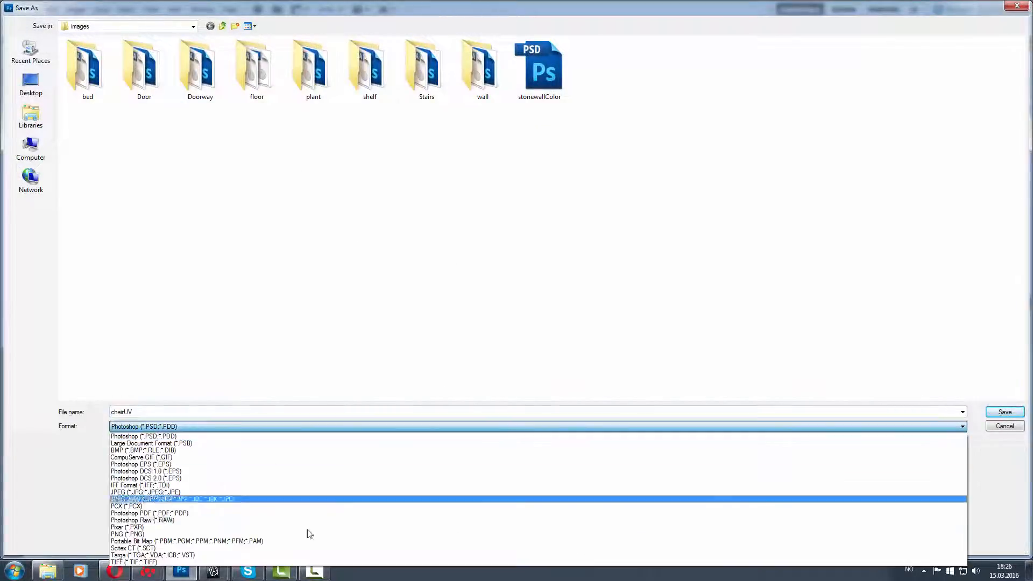
left_click(276, 555)
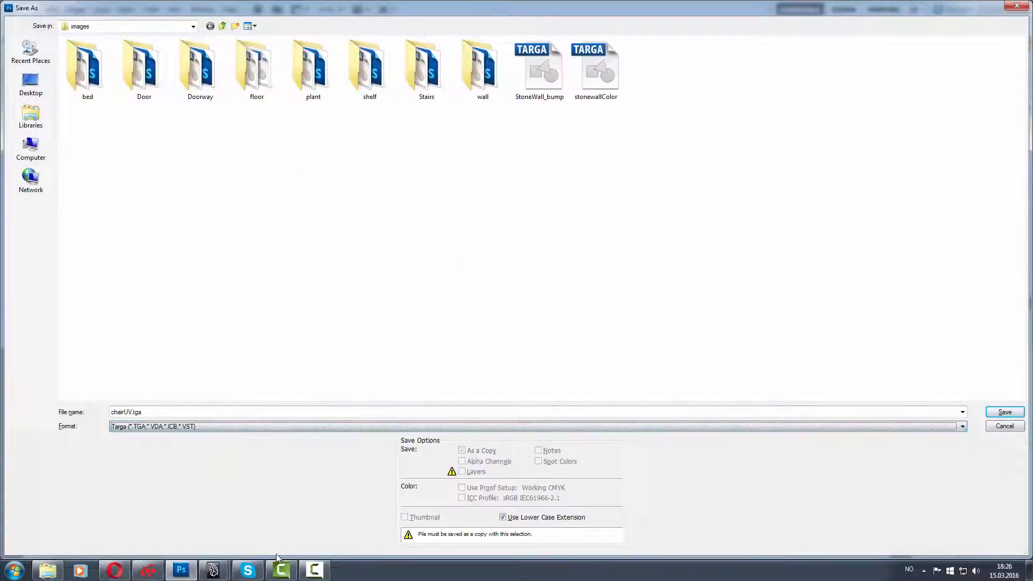
left_click(131, 412)
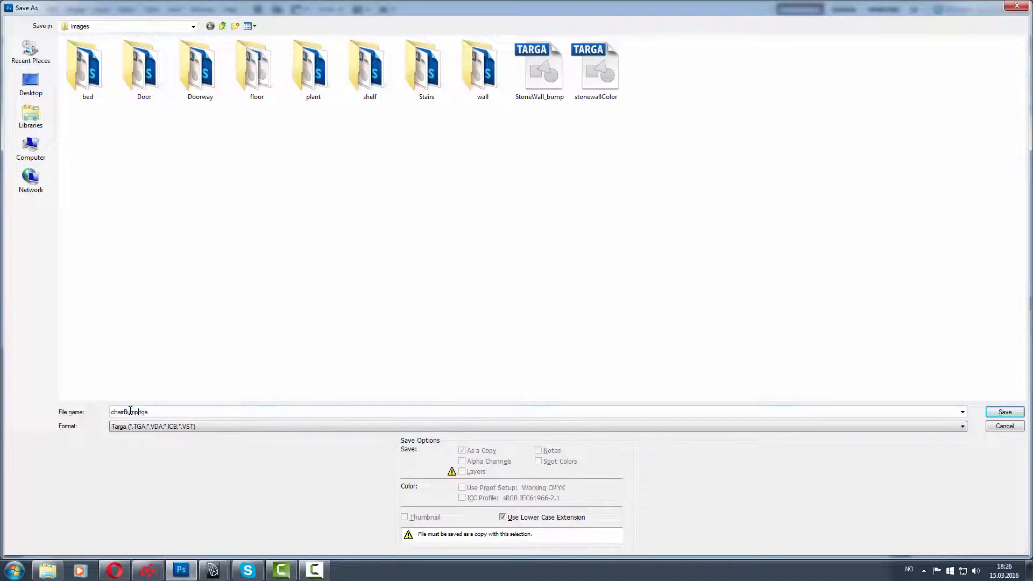
key("Return")
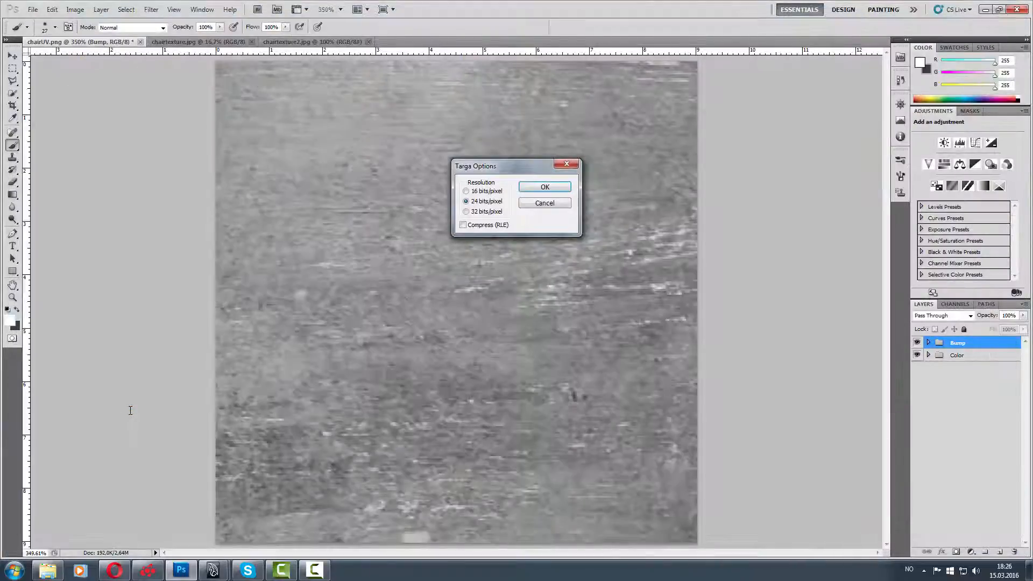
left_click(544, 187)
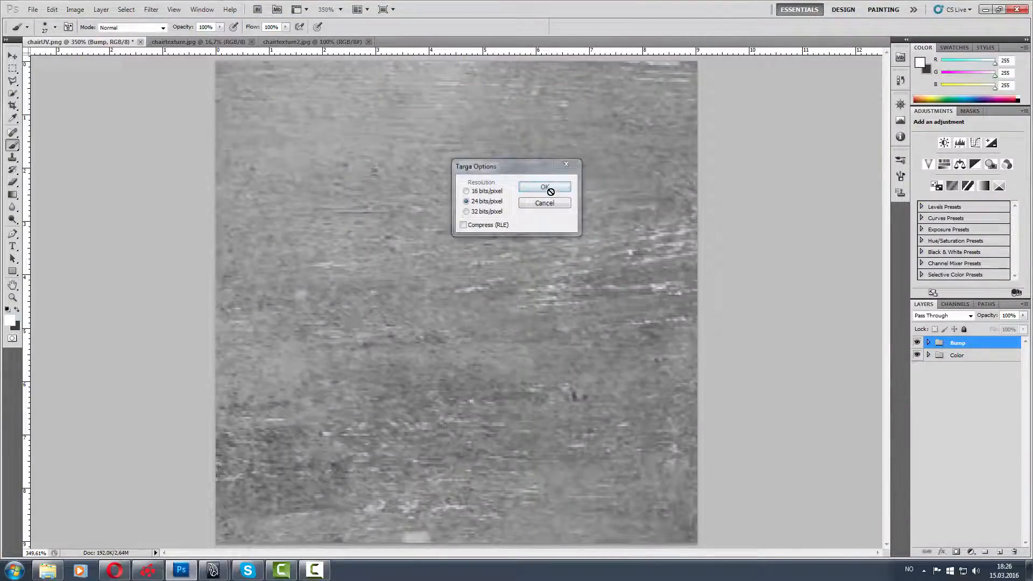
- Hide the Bump group and the UV outline Layer 0 inside the Color group
left_click(943, 356)
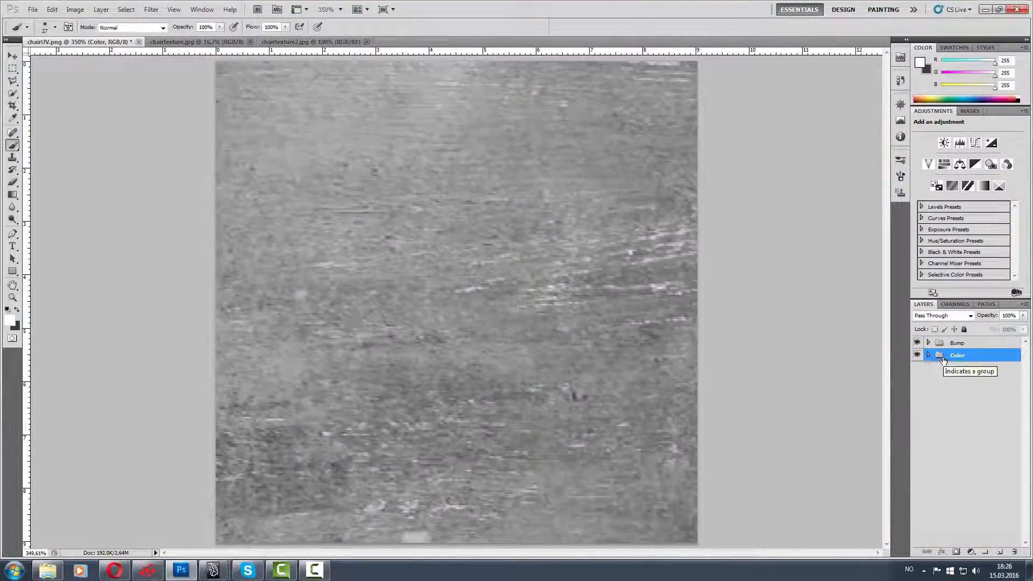
left_click(917, 343)
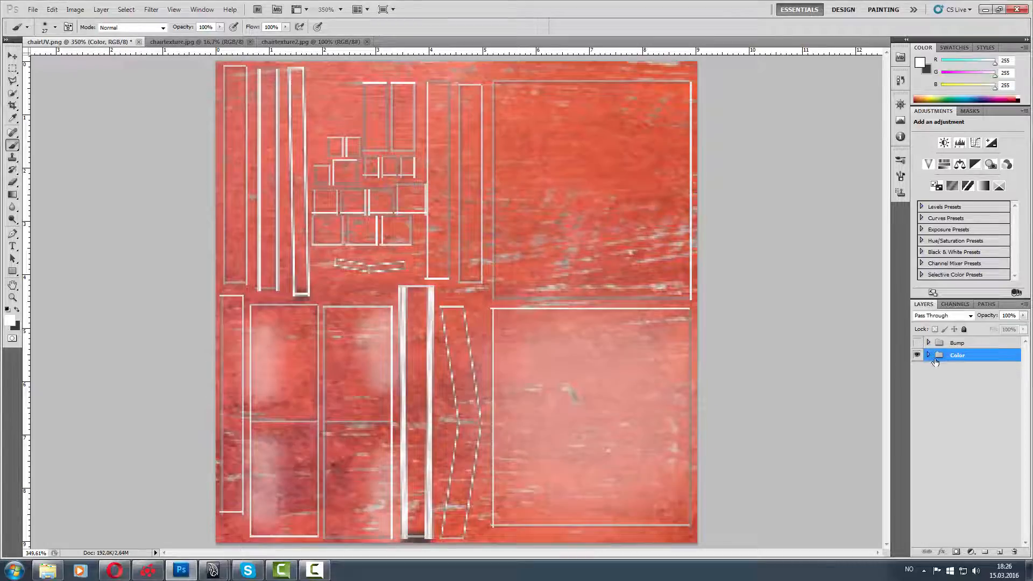
left_click(929, 356)
left_click(917, 372)
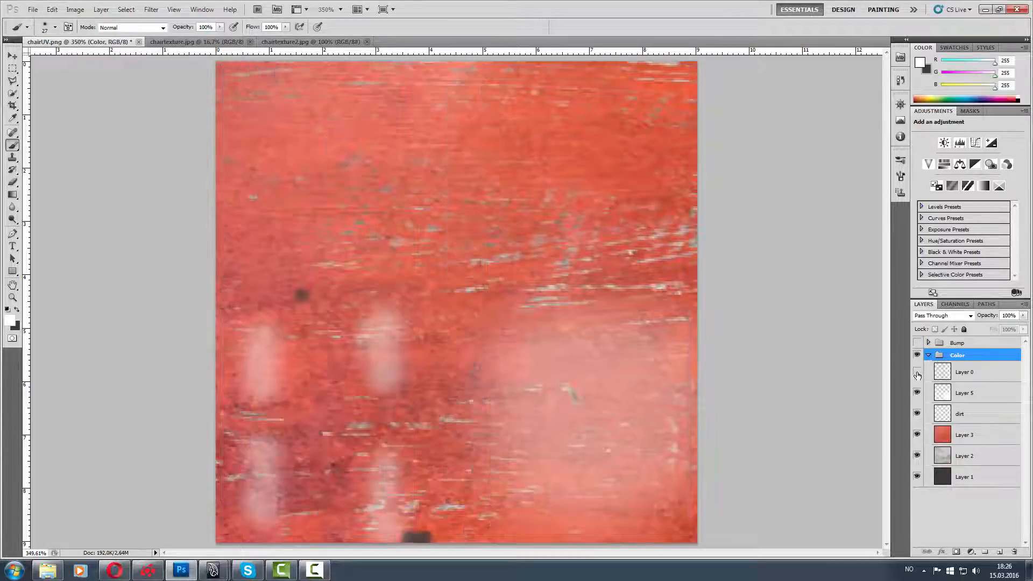
- Save the color texture in the images folder as a 24 bits/pixel Targa file named chairColor
key("ctrl+shift+s")
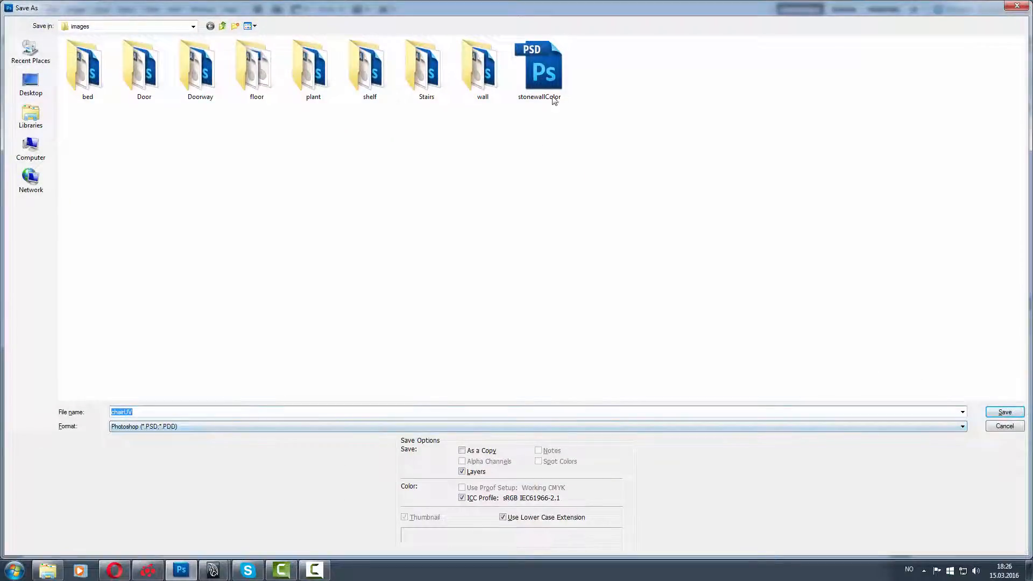
left_click(304, 427)
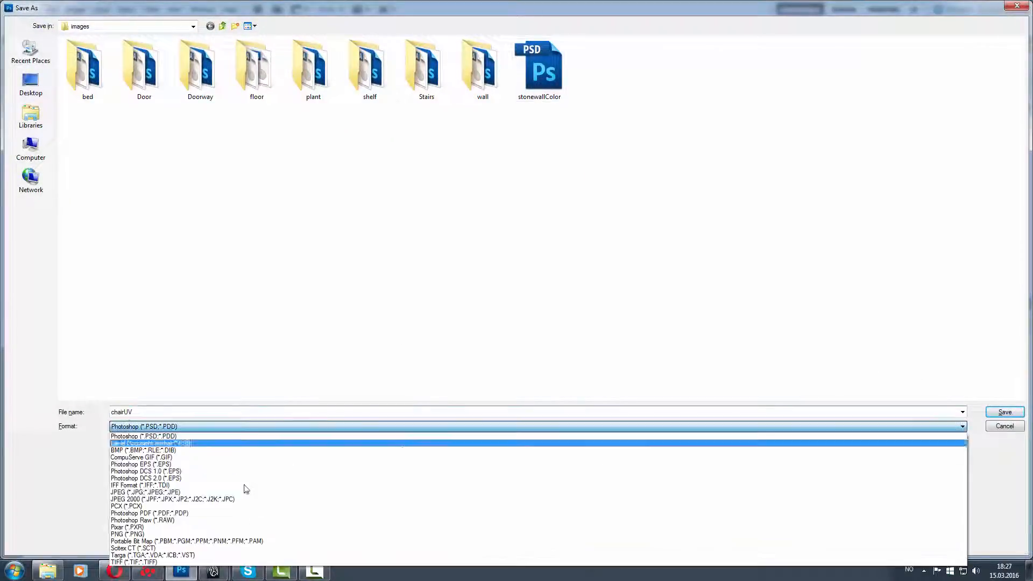
left_click(183, 555)
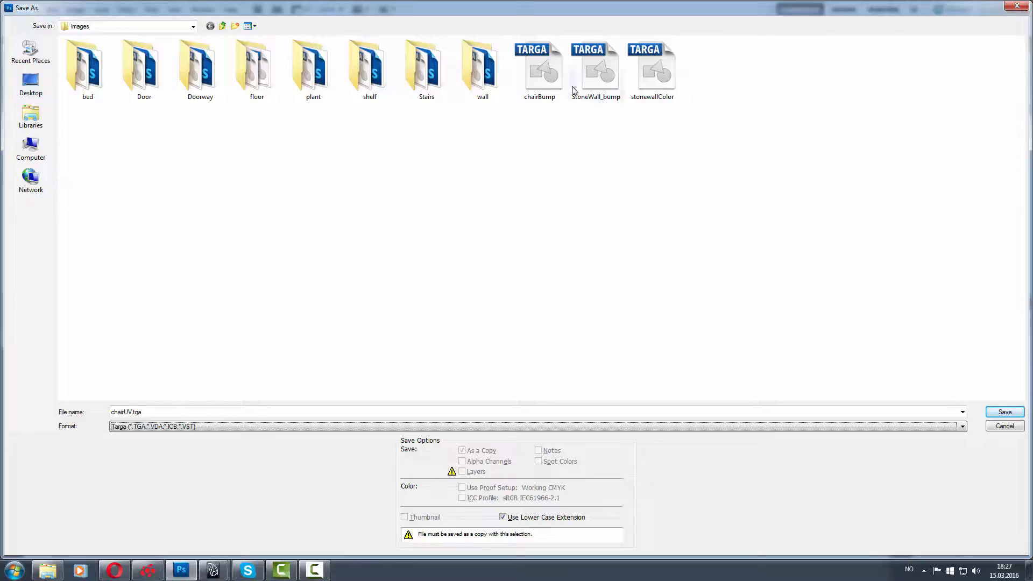
left_click(551, 75)
left_click(147, 412)
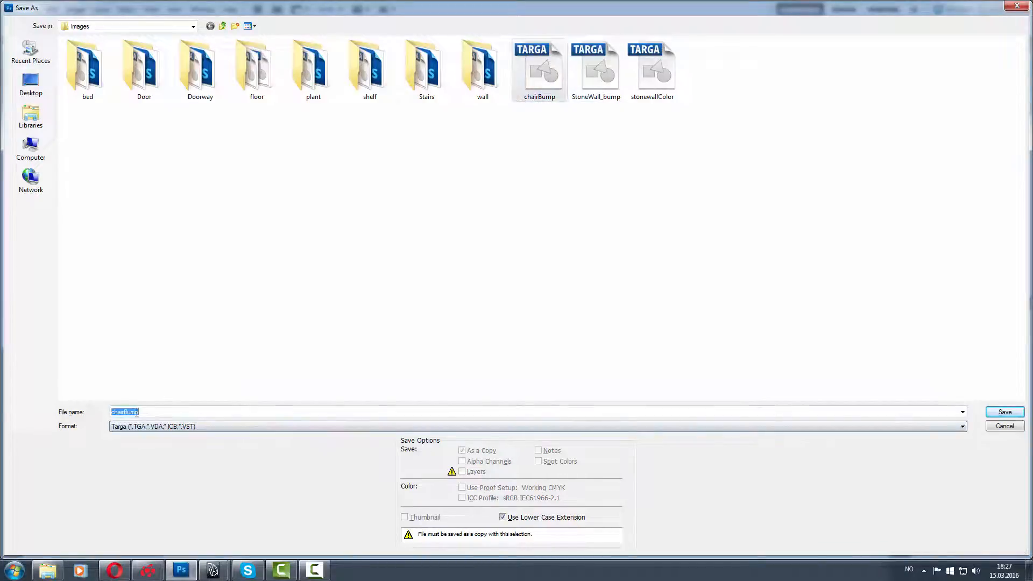
left_click_drag(142, 413, 125, 417)
type("Color")
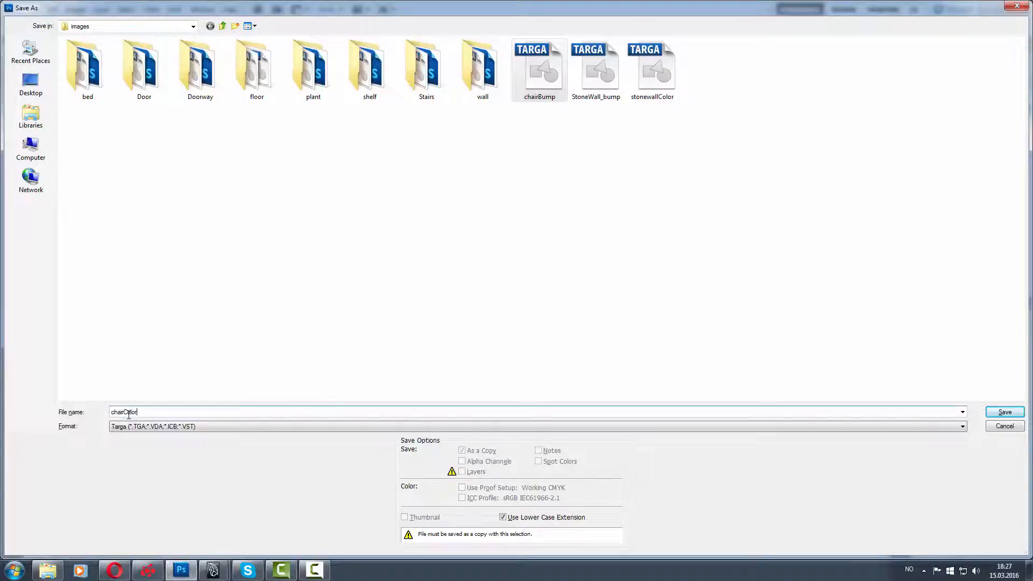
key("Return")
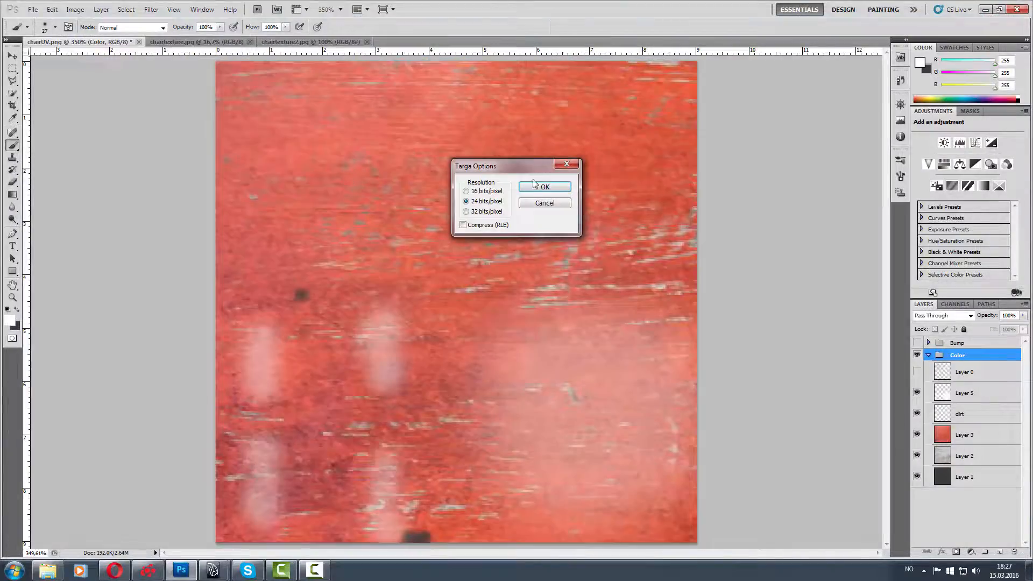
left_click(541, 186)
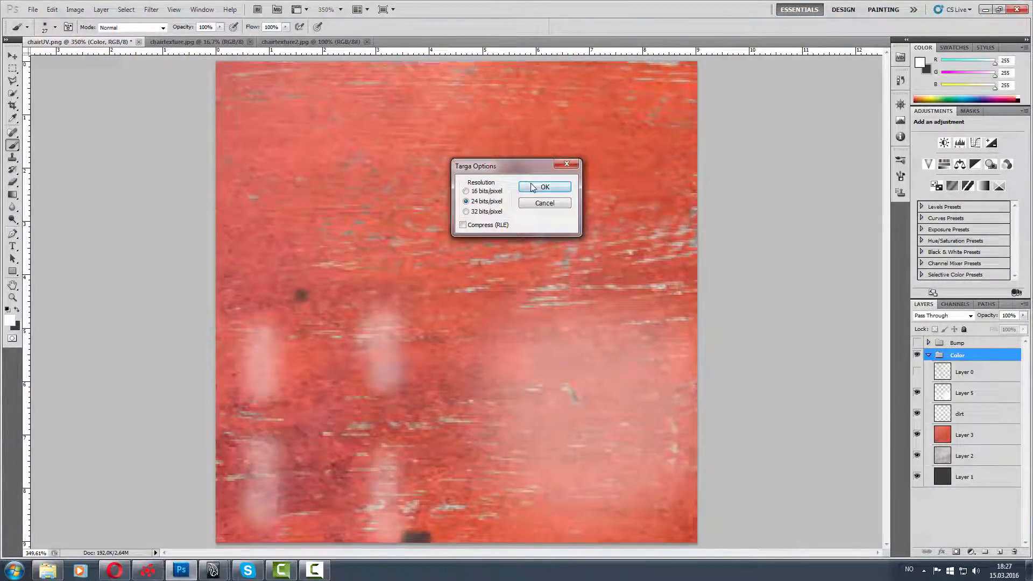
- Collapse the Color group and save the layered document in the images folder as chair.psd with Maximize Compatibility on
left_click(928, 356)
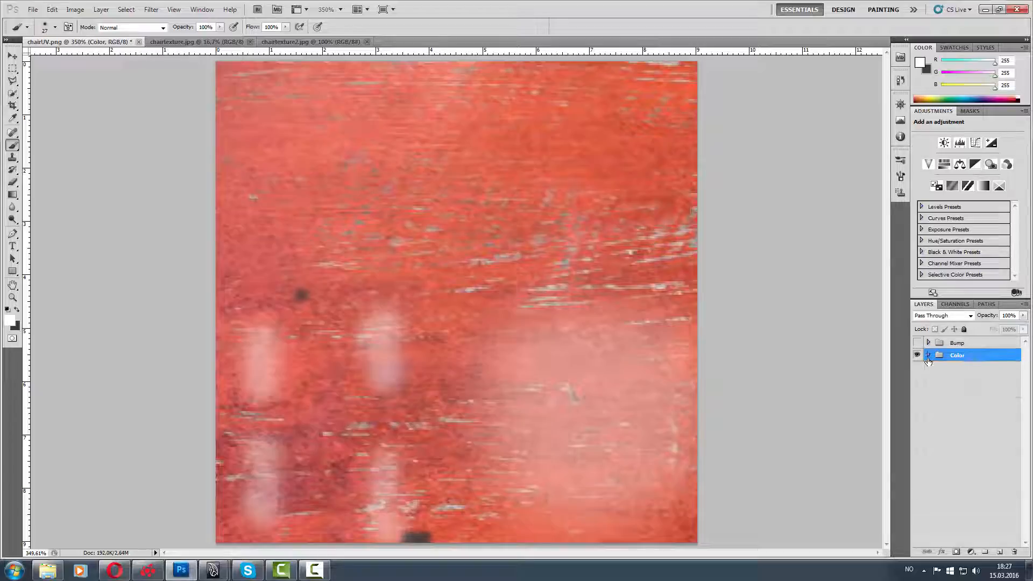
left_click(33, 9)
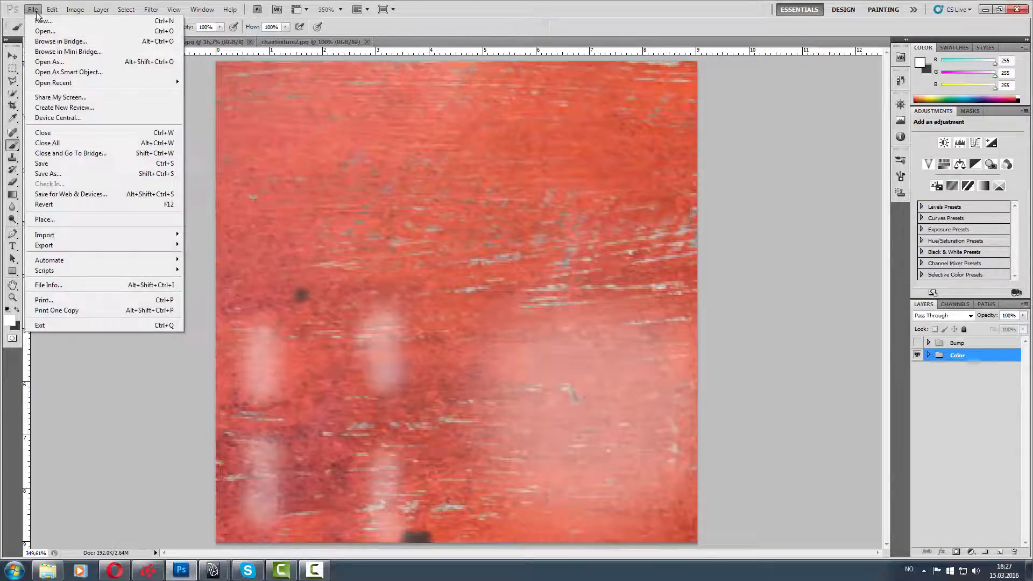
left_click(60, 165)
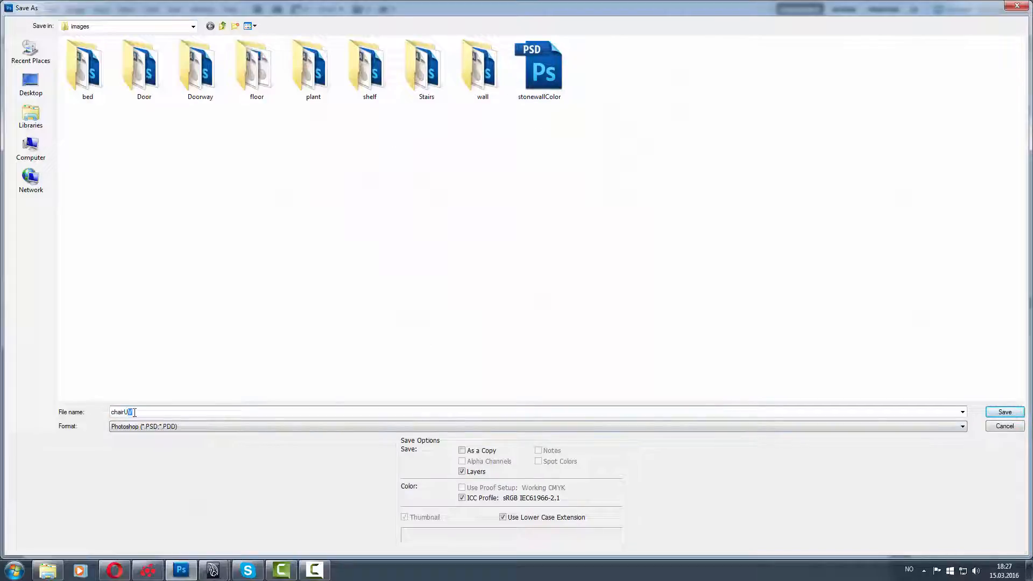
key("Return")
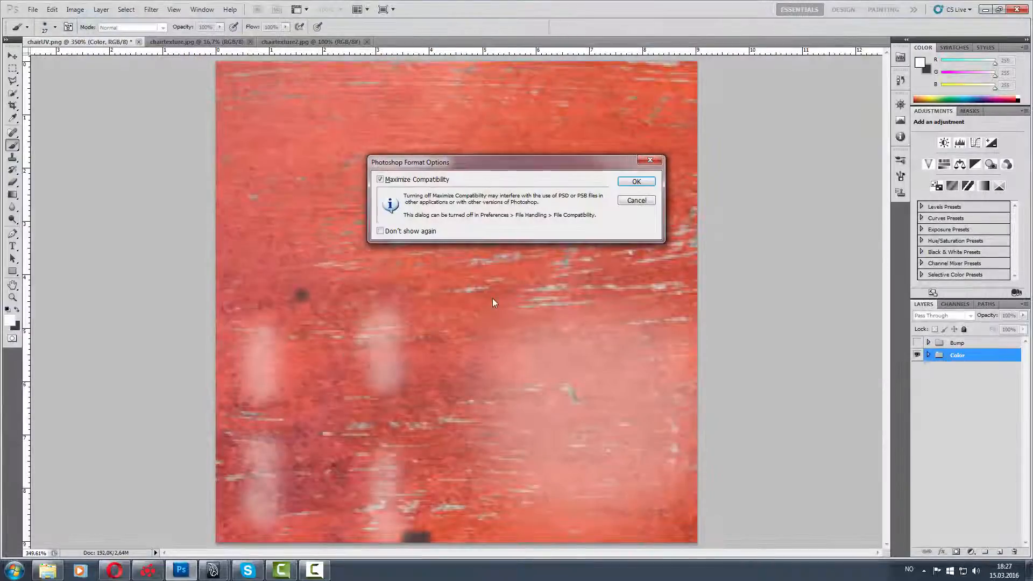
left_click(627, 182)
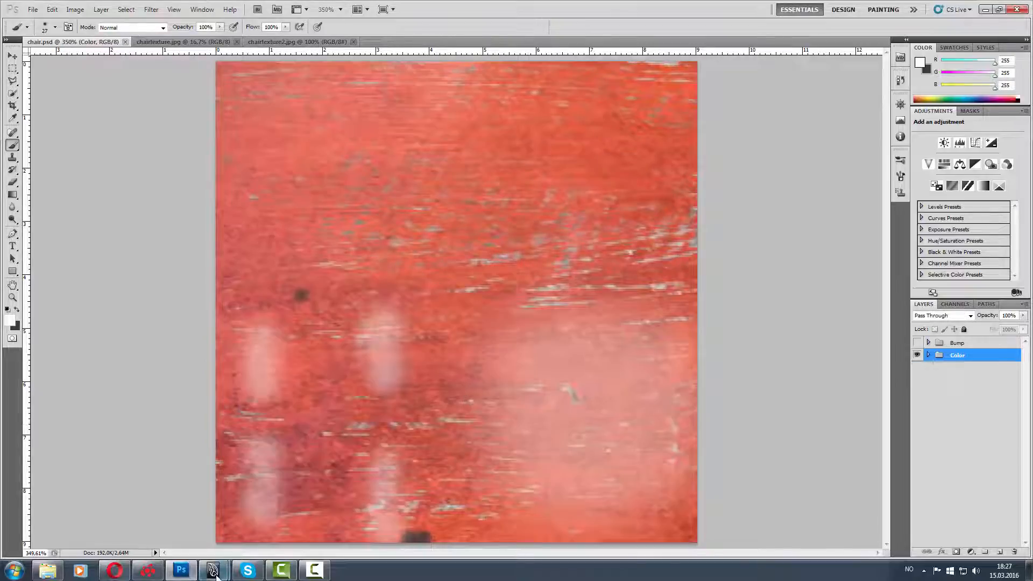
- Switch to Maya and save the chair.mb scene
mouse_move(259, 578)
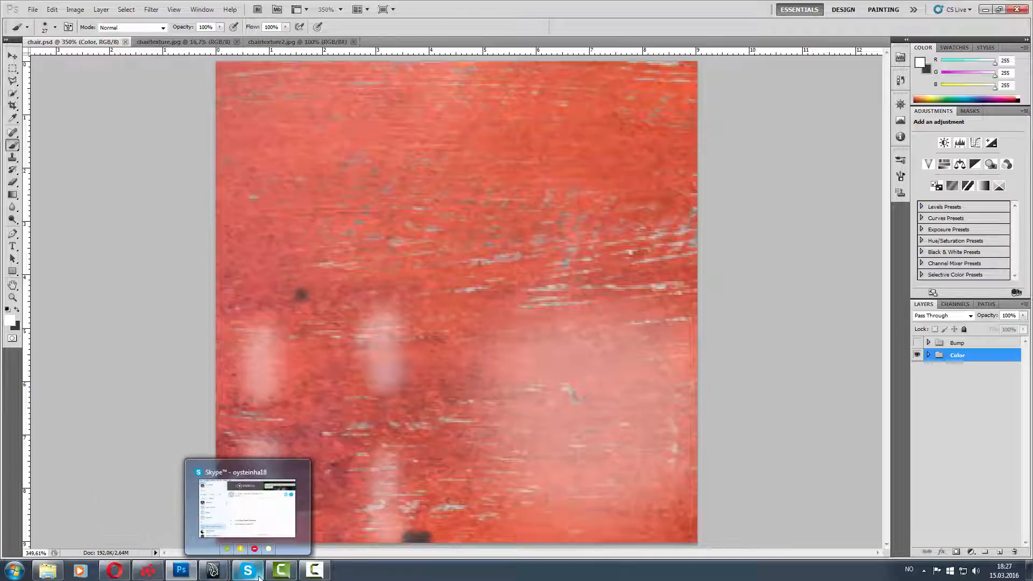
left_click(273, 511)
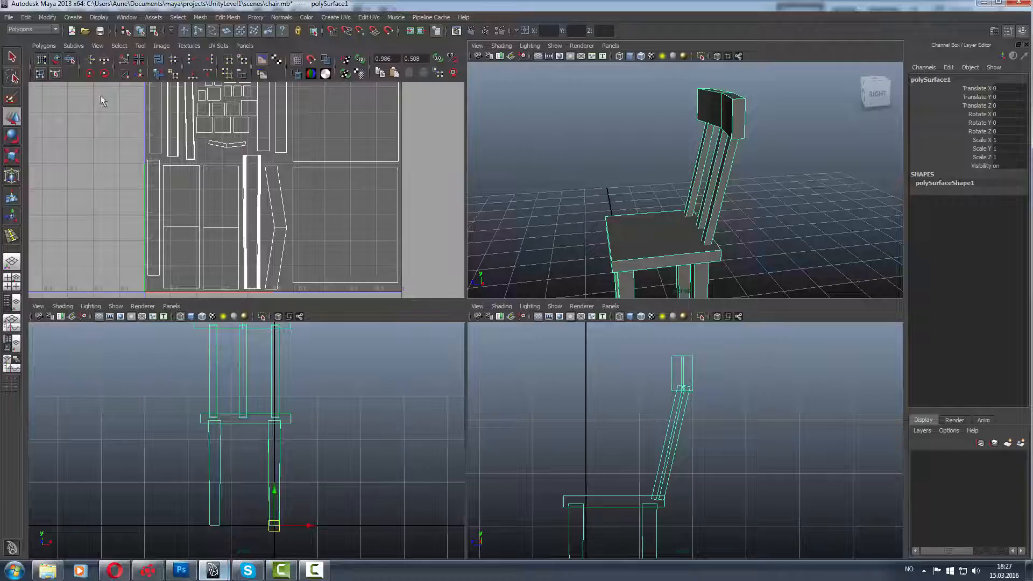
left_click(11, 18)
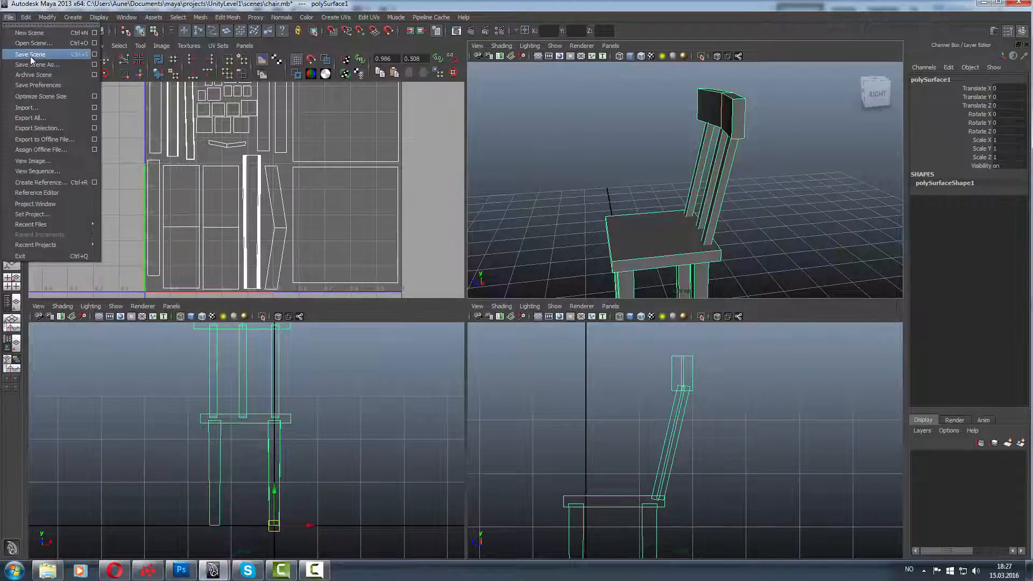
left_click(30, 55)
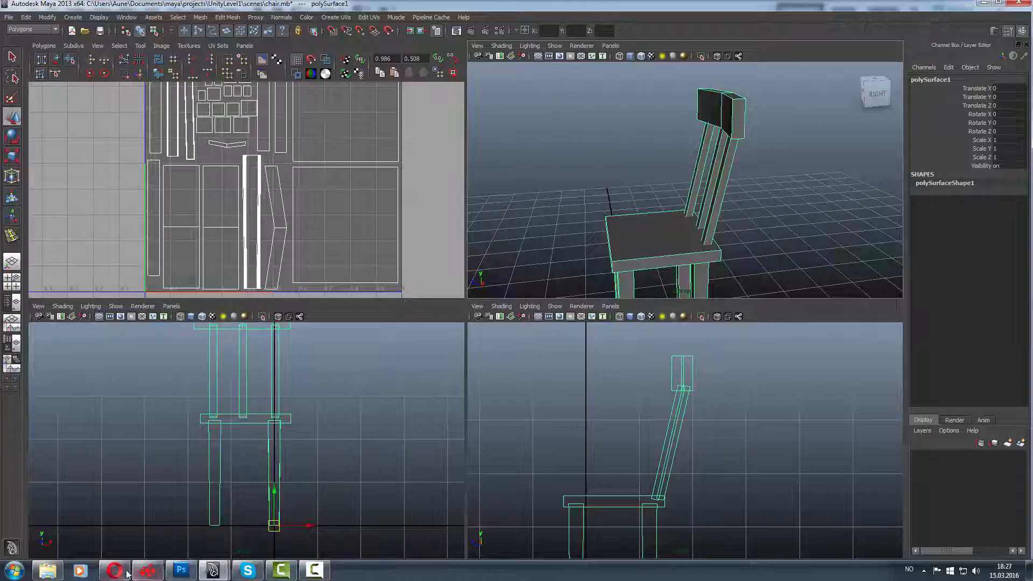
- Open Unity and select the Chair material in the project's Materials folder
left_click(2, 578)
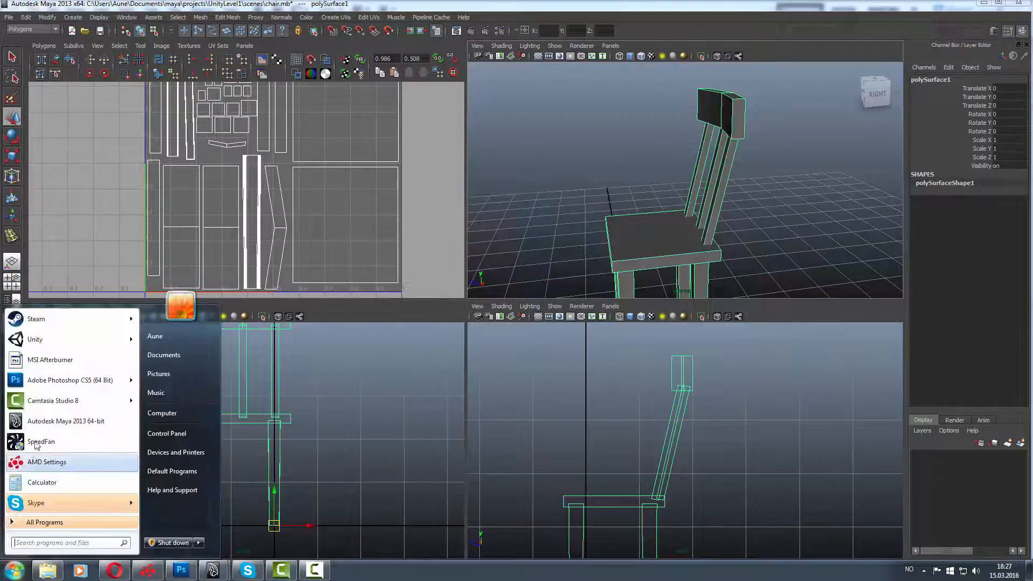
left_click(53, 340)
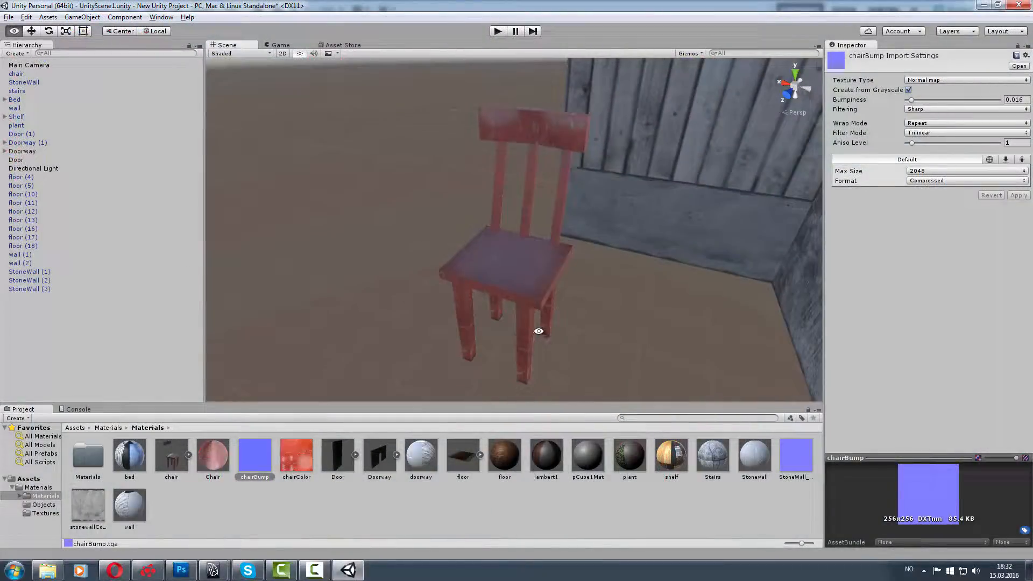
left_click(218, 463)
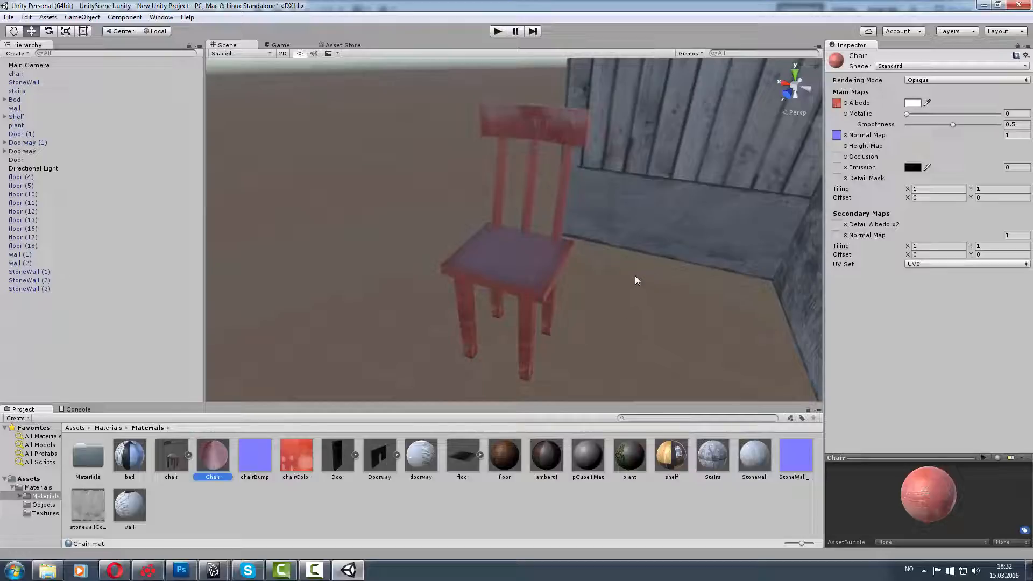
- Examine the textured chair beside the stone stairs and house wall from several distances in the Unity scene
right_click_drag(635, 279, 391, 208, "alt")
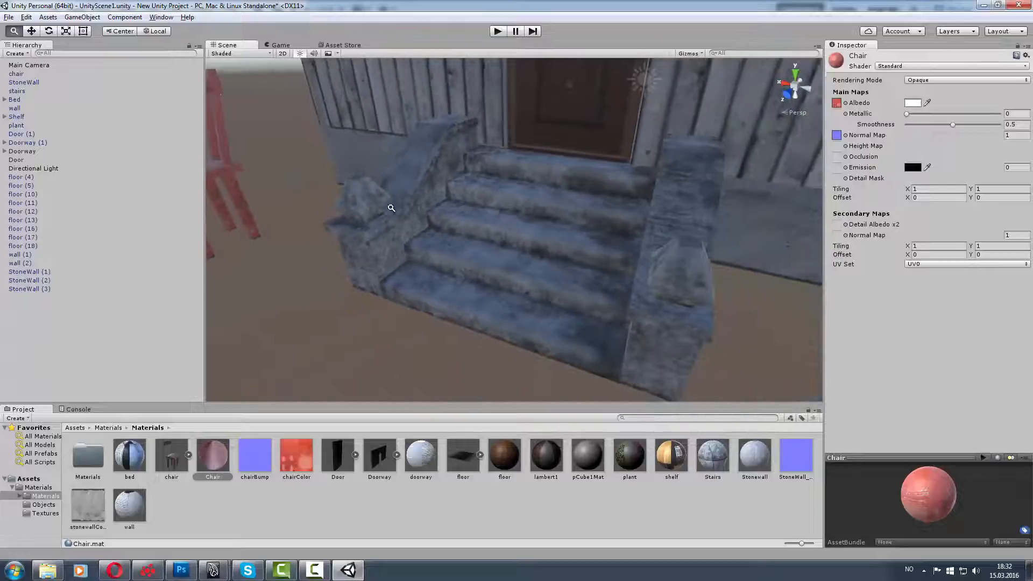
left_click_drag(473, 260, 563, 264, "alt")
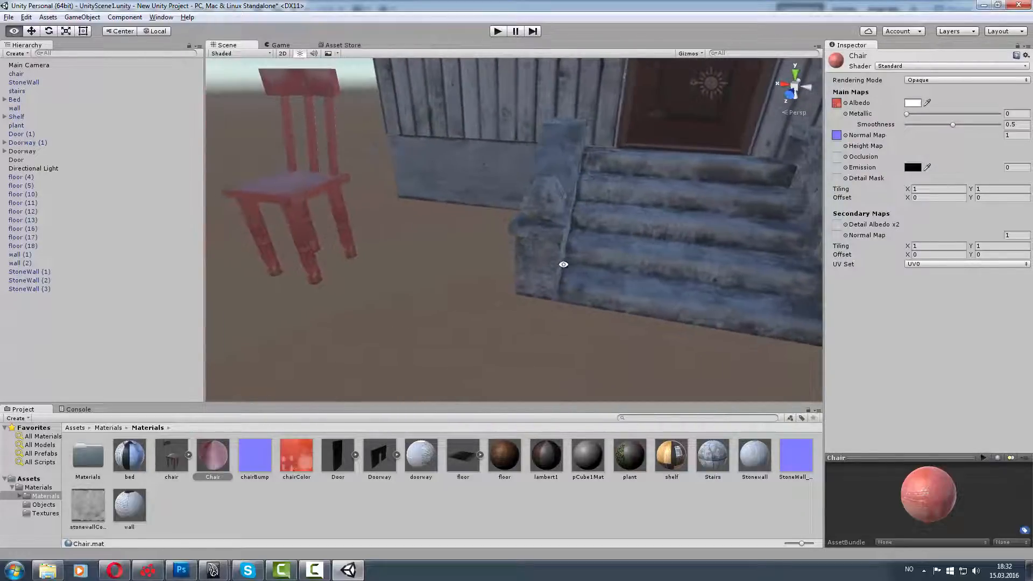
left_click_drag(437, 255, 536, 250, "alt")
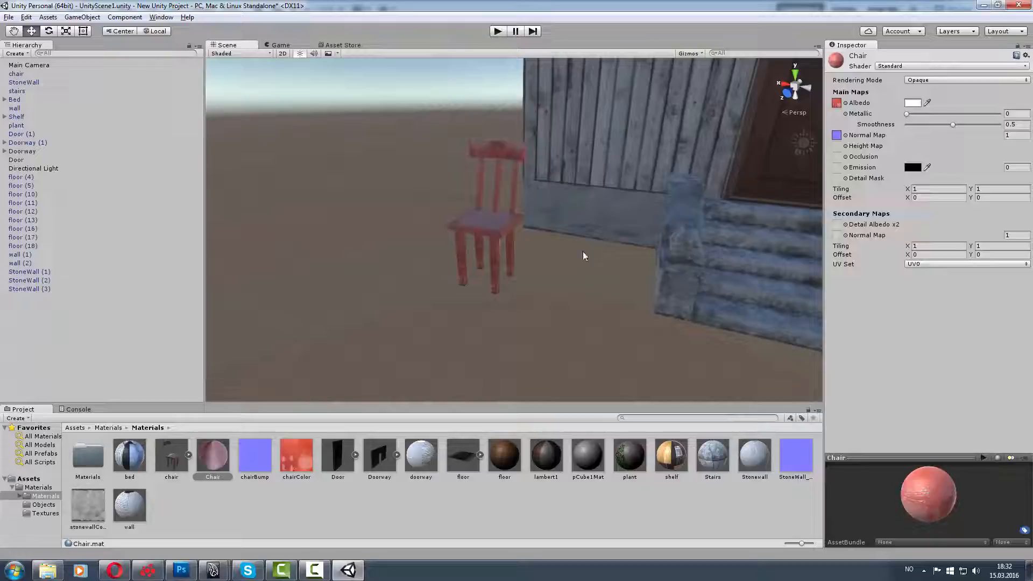
middle_click_drag(645, 269, 479, 276, "alt")
right_click_drag(479, 276, 693, 294, "alt")
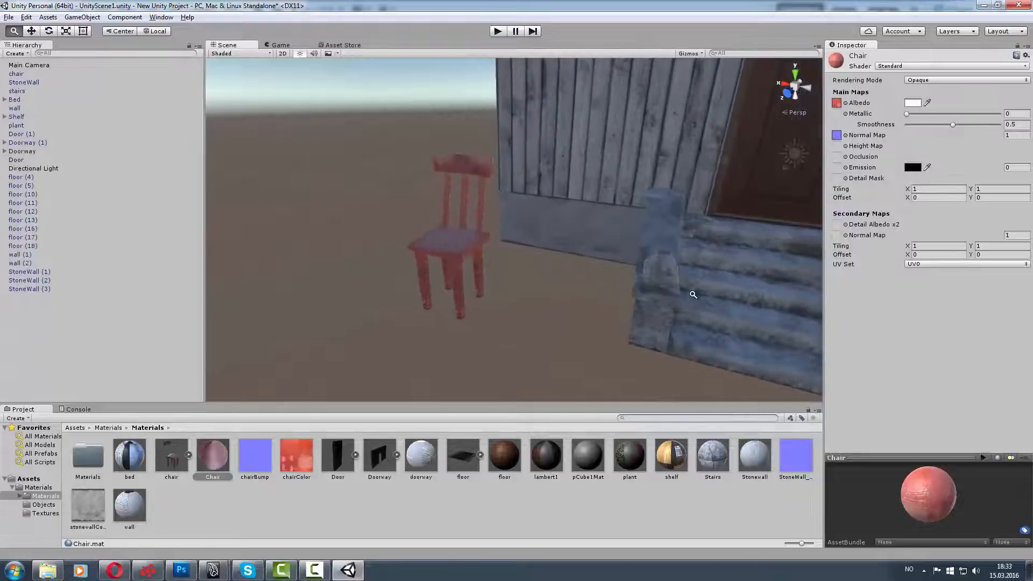
middle_click_drag(463, 242, 504, 244, "alt")
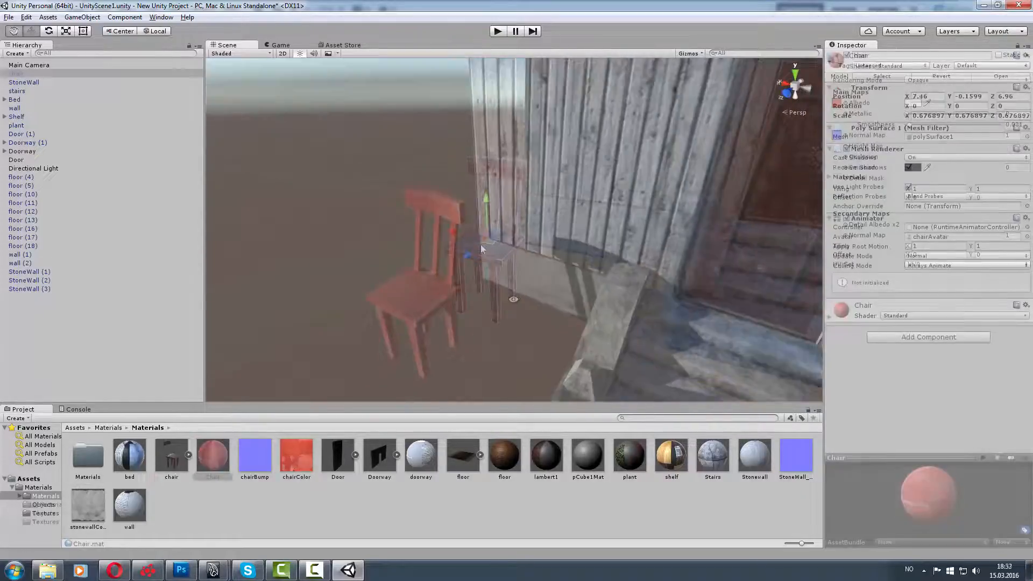
- Inspect the chair's seat, backrest and legs up close, and view it together with the house entrance
left_click_drag(533, 302, 573, 307, "alt")
scroll(578, 314, "up", 6, "alt")
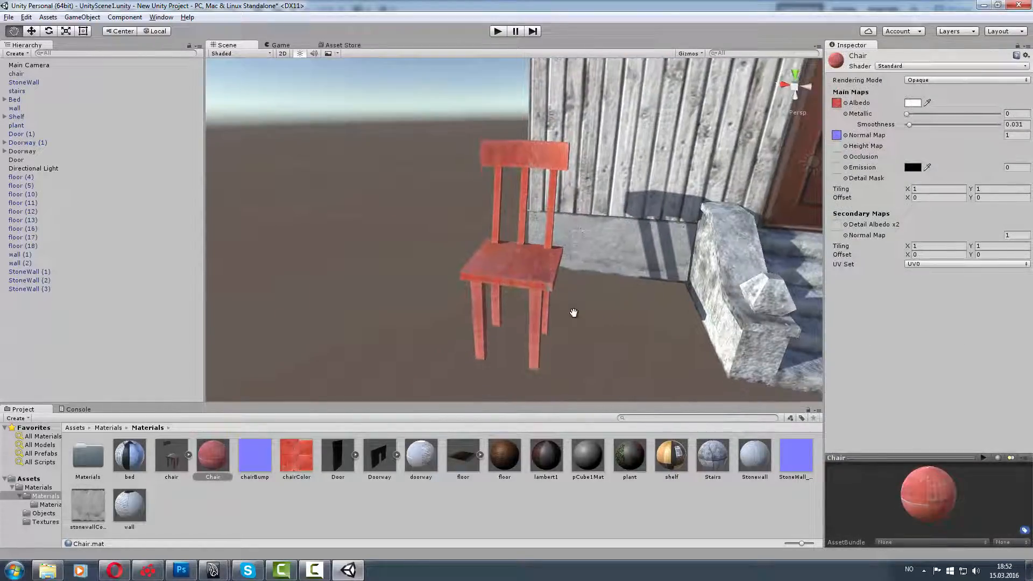
scroll(559, 317, "down", 8, "alt")
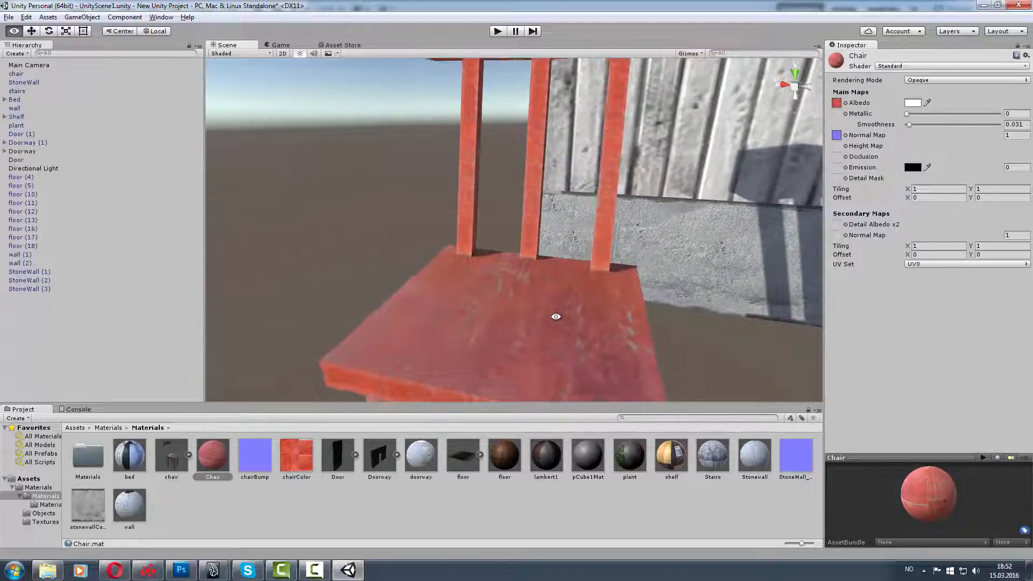
left_click_drag(556, 314, 495, 294, "alt")
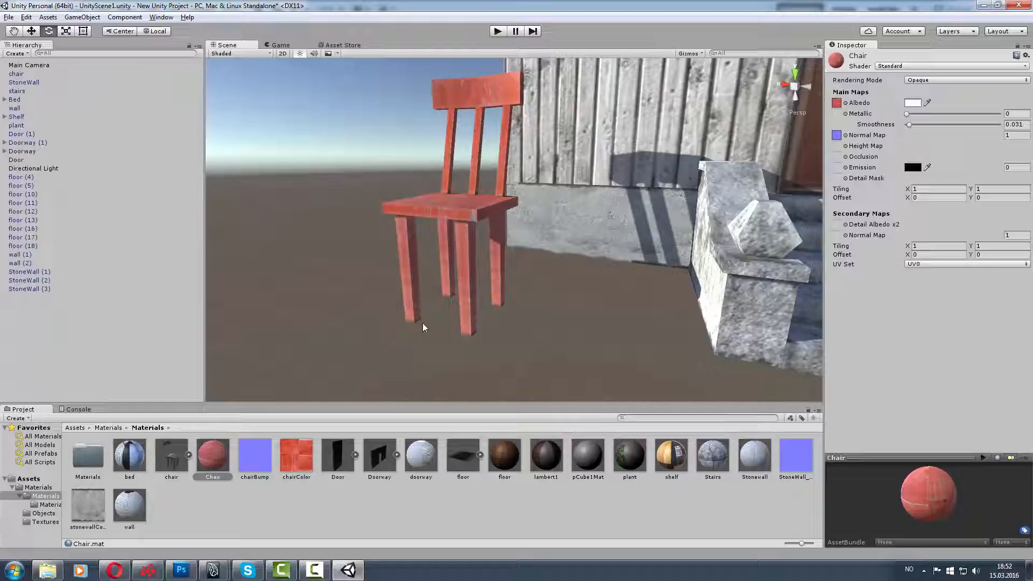
left_click_drag(468, 332, 466, 259, "alt")
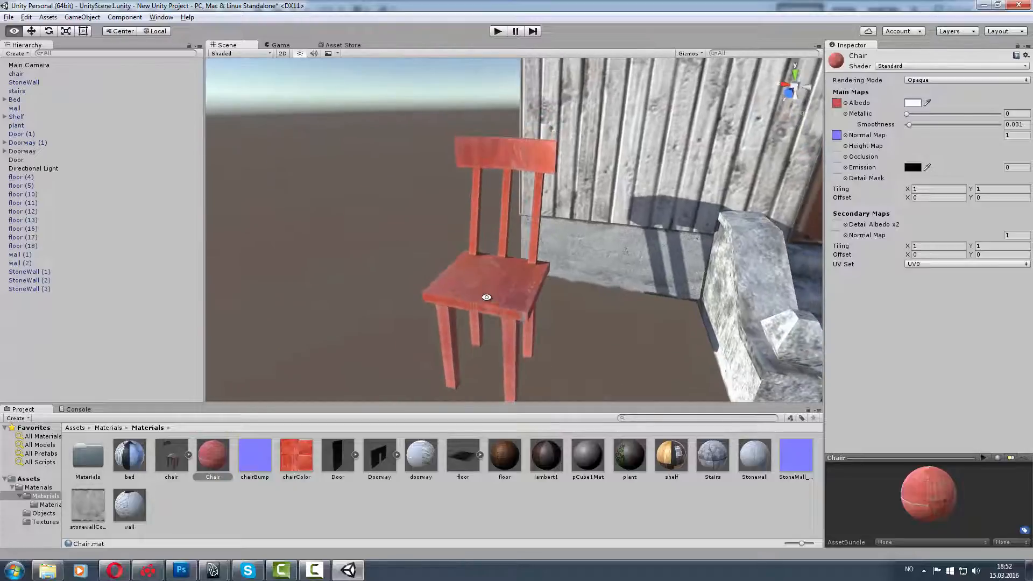
left_click_drag(480, 324, 489, 330, "alt")
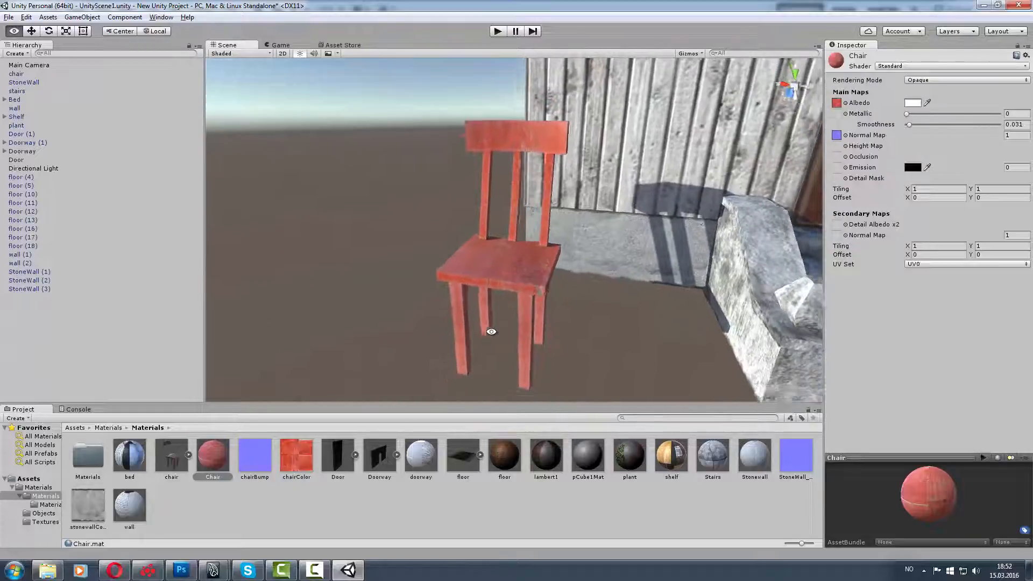
right_click_drag(489, 330, 559, 333, "alt")
left_click_drag(560, 333, 572, 303, "alt")
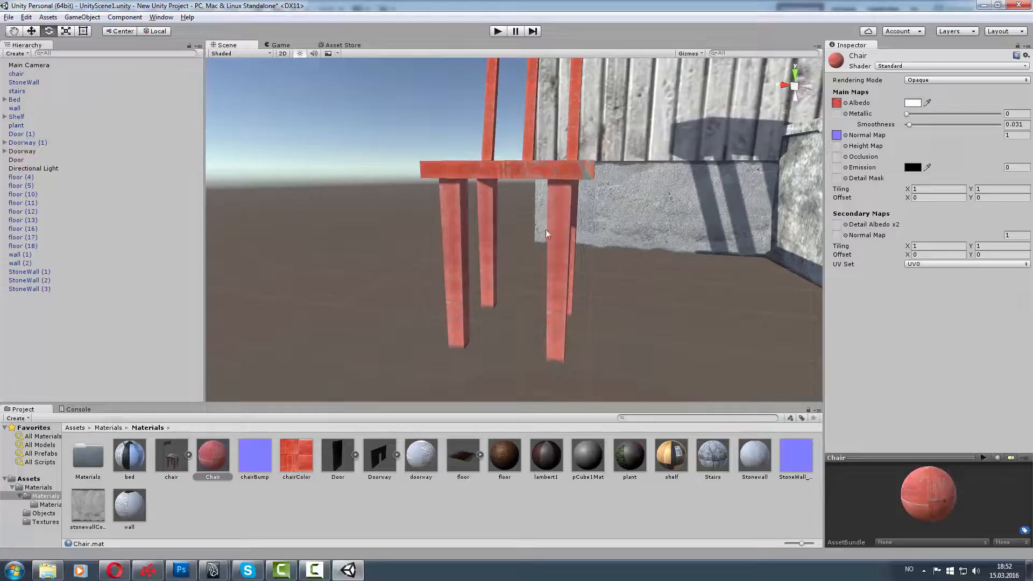
left_click_drag(463, 289, 538, 292, "alt")
mouse_move(537, 293)
right_mouse_down("alt")
mouse_move(445, 272)
mouse_move(554, 293)
right_mouse_up("alt")
left_click_drag(554, 293, 563, 276, "alt")
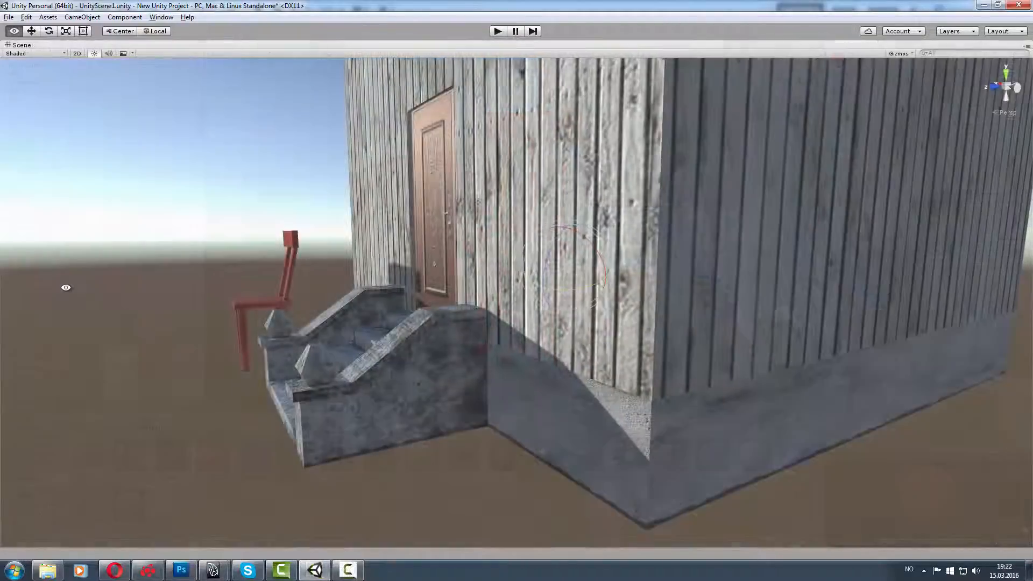
left_click_drag(66, 287, 204, 289, "alt")
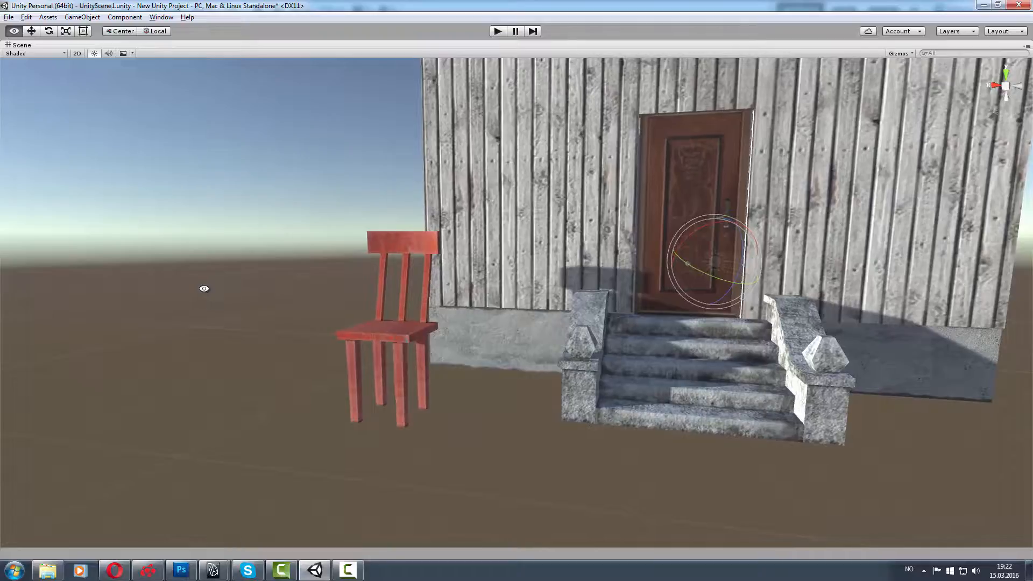